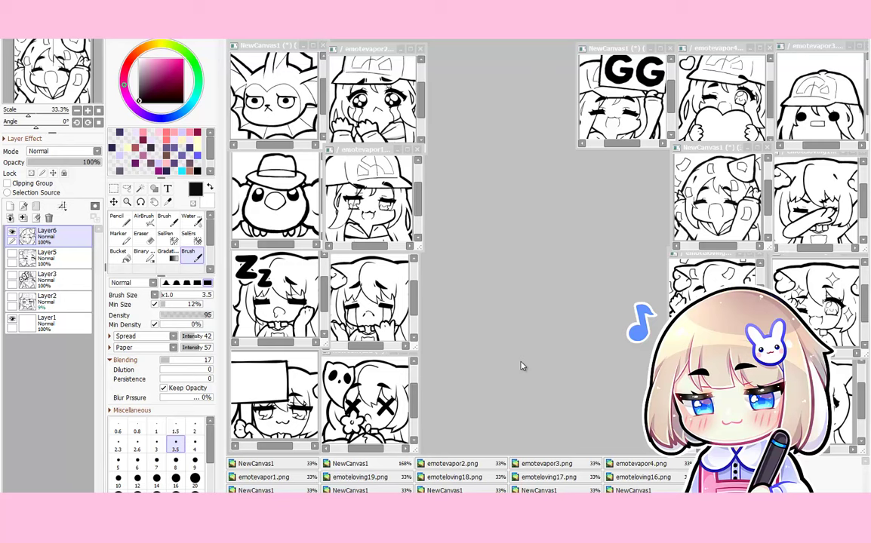
click(428, 293)
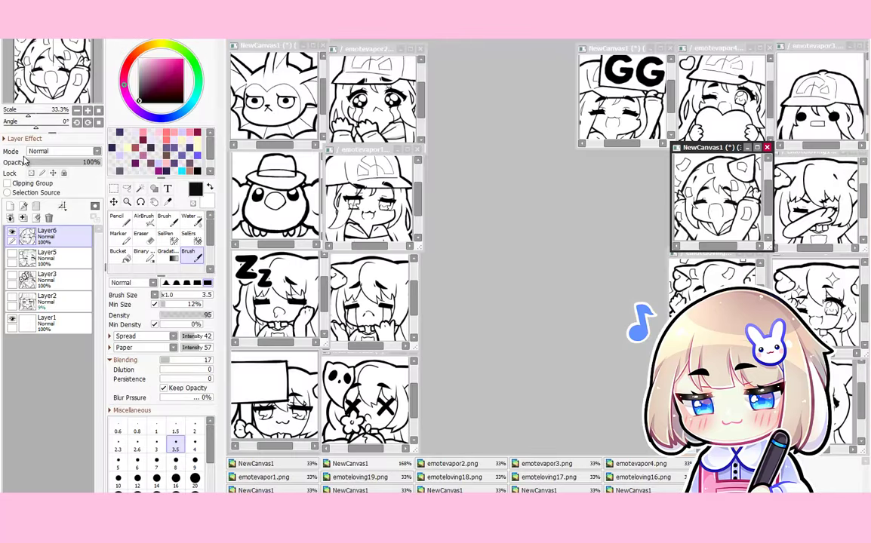
click(23, 206)
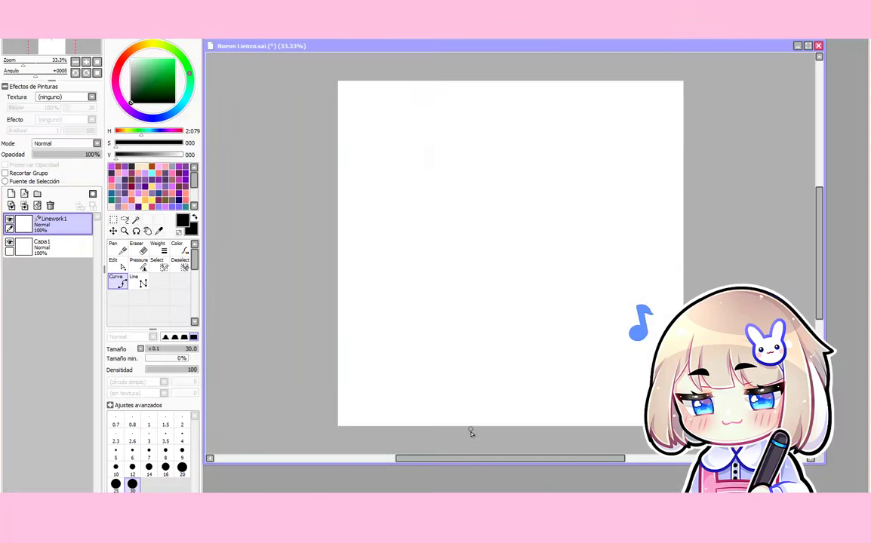
mouse_move(406, 525)
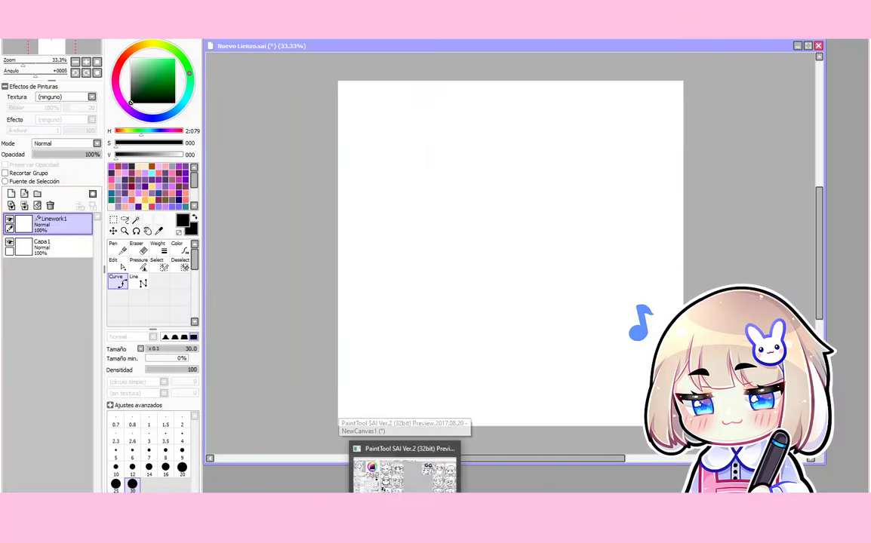
click(406, 471)
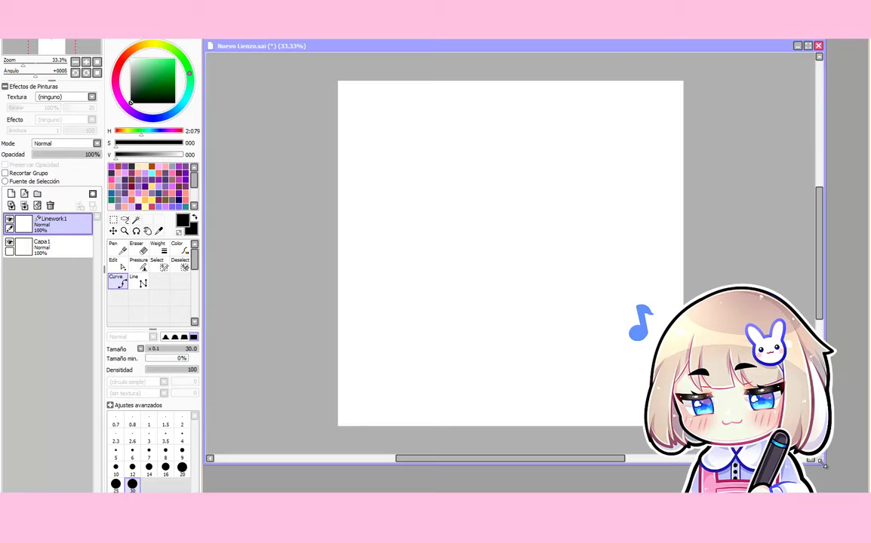
Enlarge the Nuevo Lienzo.sai canvas window to fill the workspace and magnify the blank canvas to 50%
drag(825, 463, 866, 494)
scroll(502, 329, down, 1)
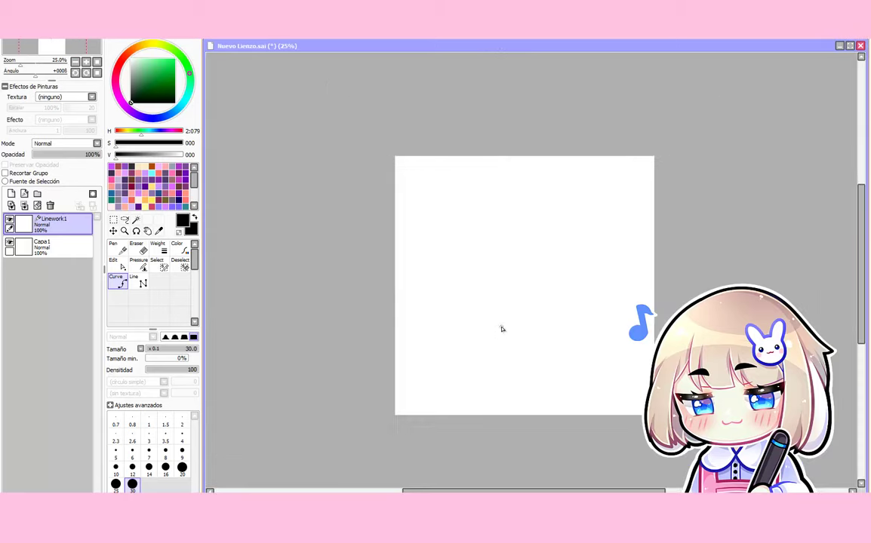
scroll(501, 327, up, 2)
scroll(501, 327, down, 1)
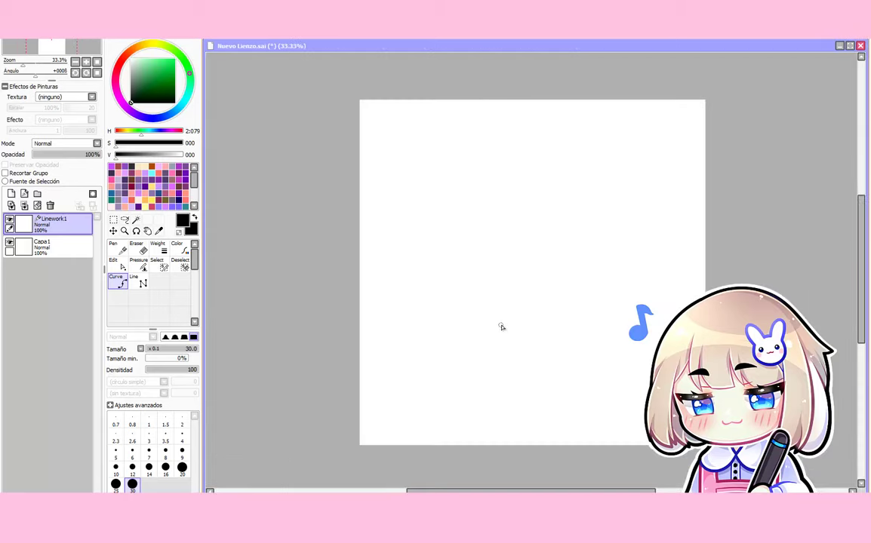
scroll(502, 326, up, 1)
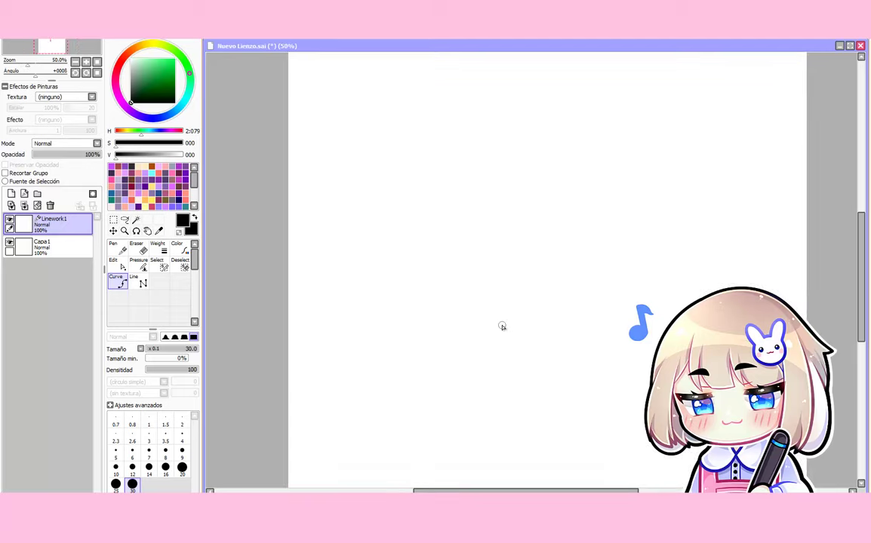
scroll(502, 326, down, 2)
scroll(501, 326, up, 2)
scroll(501, 327, down, 1)
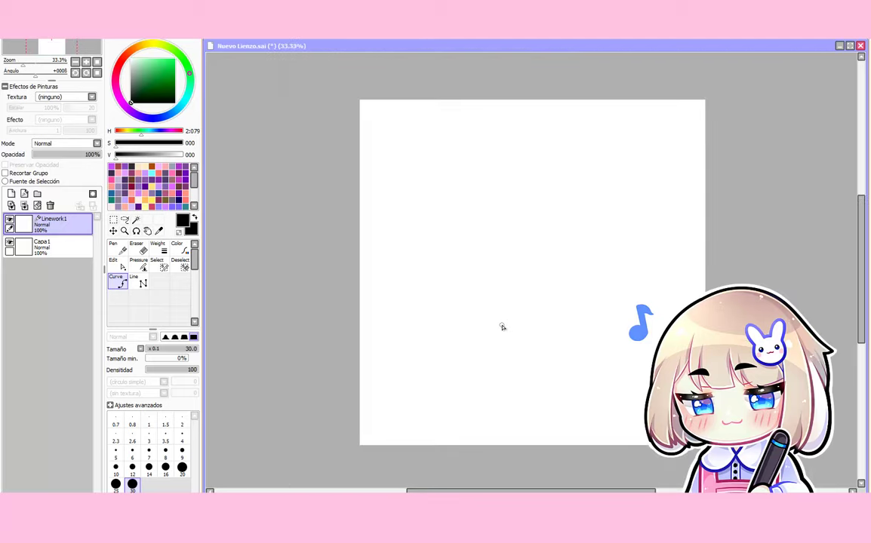
scroll(502, 325, up, 1)
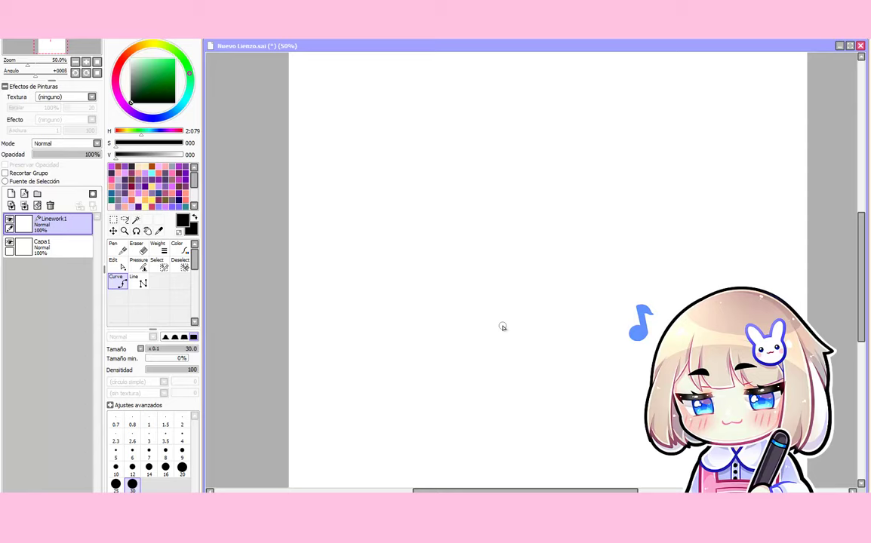
Set the Curve tool's size to 5 for the Linework1 layer
click(165, 438)
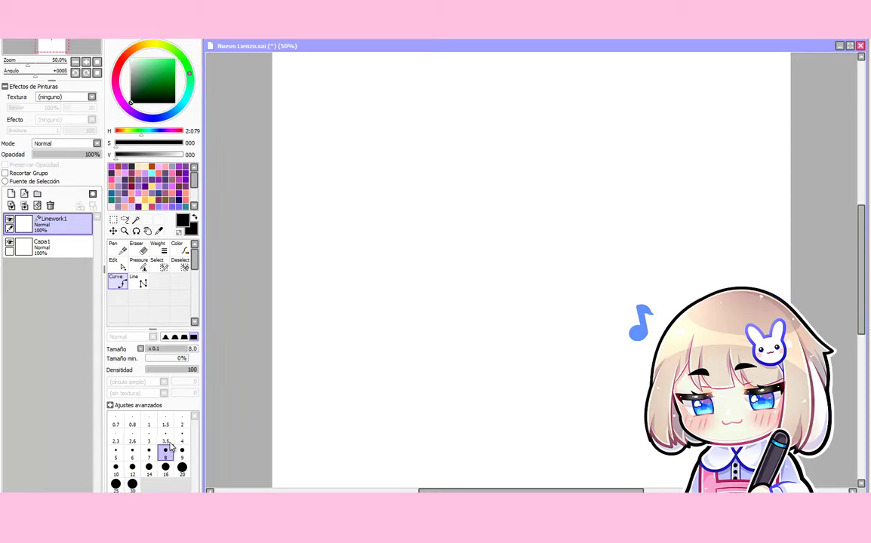
click(181, 437)
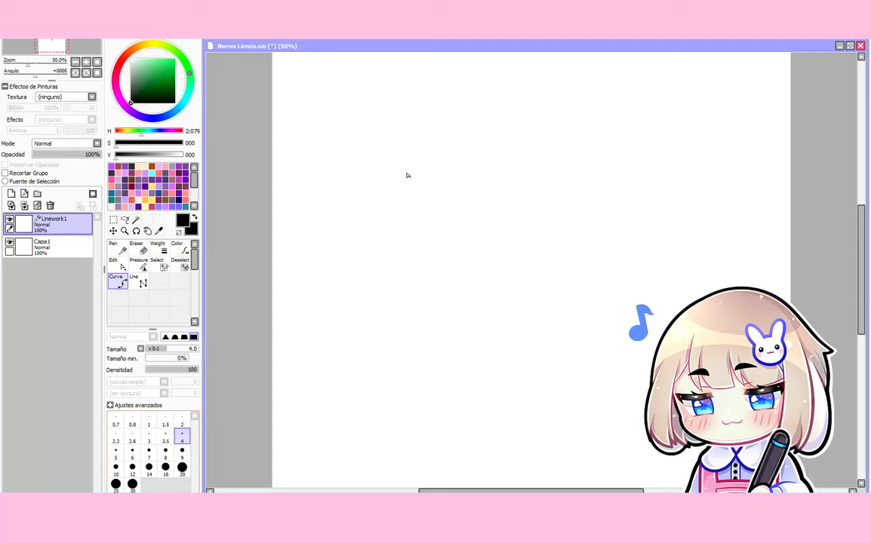
click(116, 451)
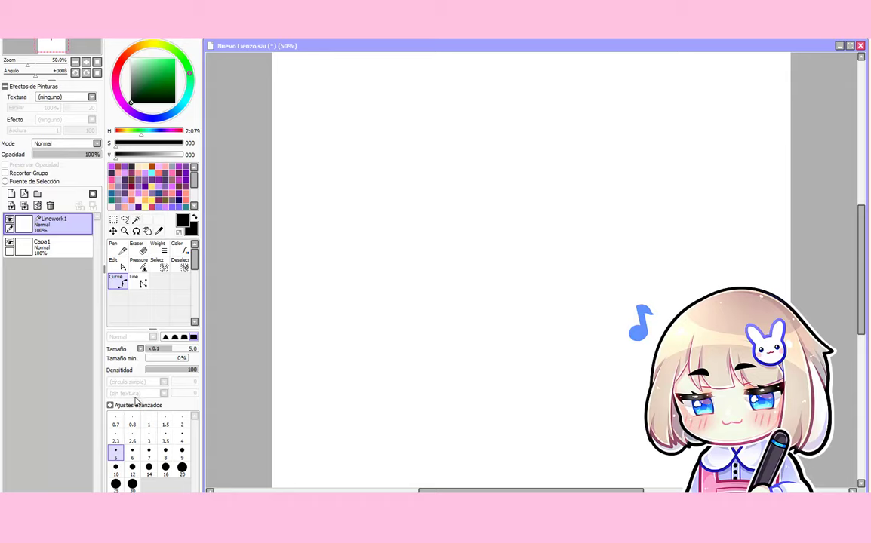
Draw an open C-shaped curve on the Linework1 layer, from the canvas's upper middle around to its lower middle
click(431, 104)
click(385, 174)
click(369, 279)
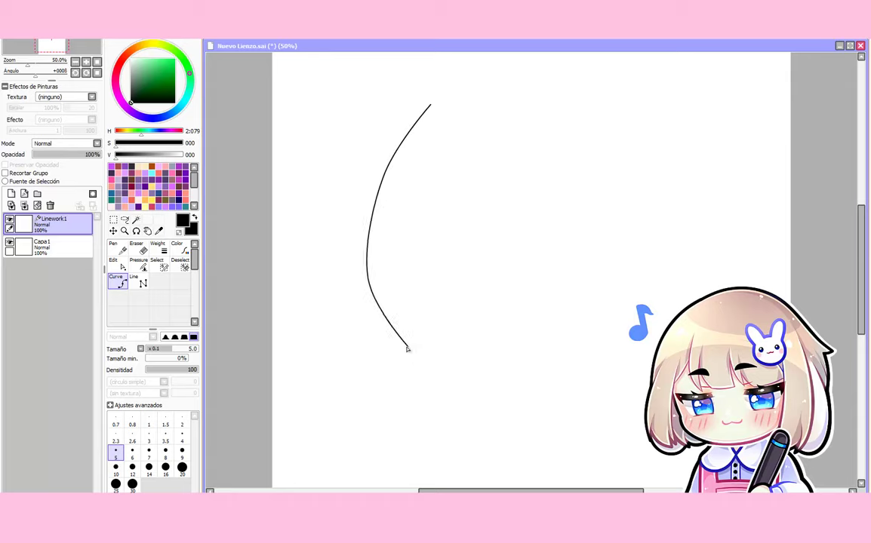
double_click(555, 369)
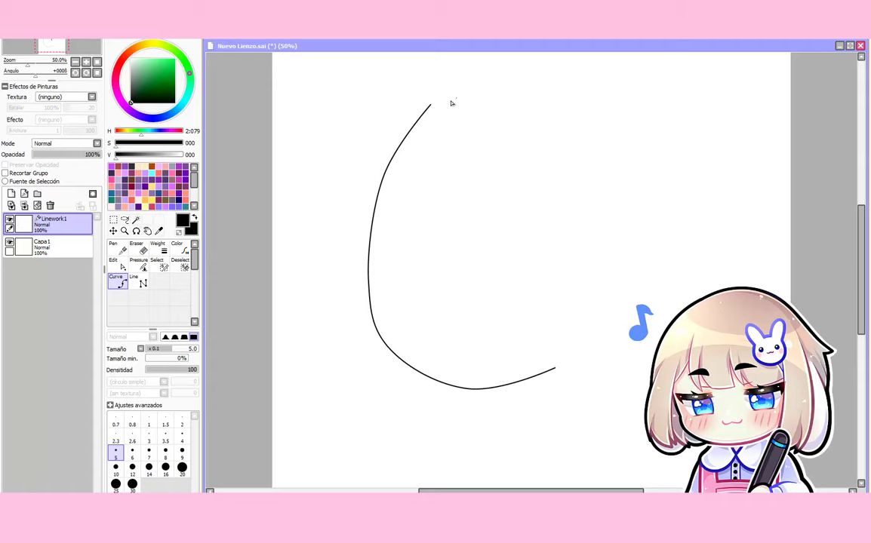
Examine the smoothness of the drawn curve at several zoom levels
scroll(412, 102, down, 1)
scroll(419, 112, up, 5)
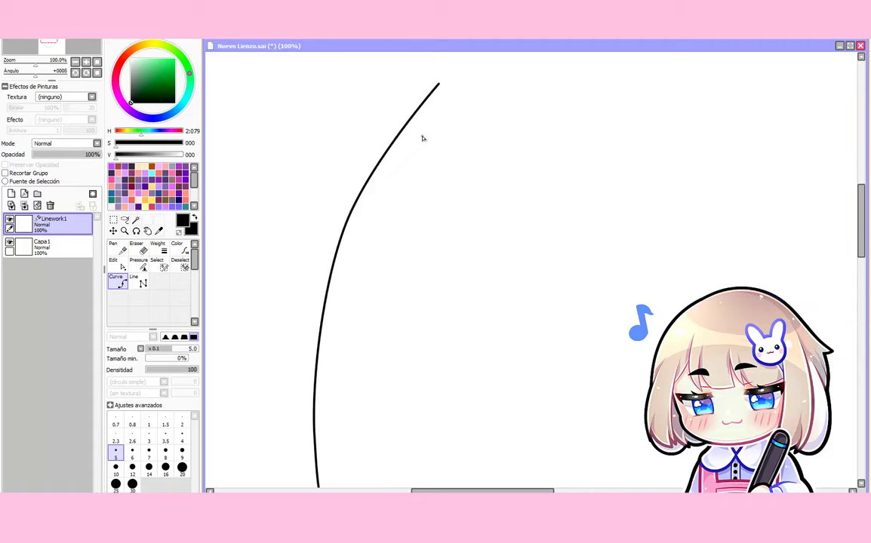
scroll(422, 136, up, 6)
scroll(464, 218, down, 4)
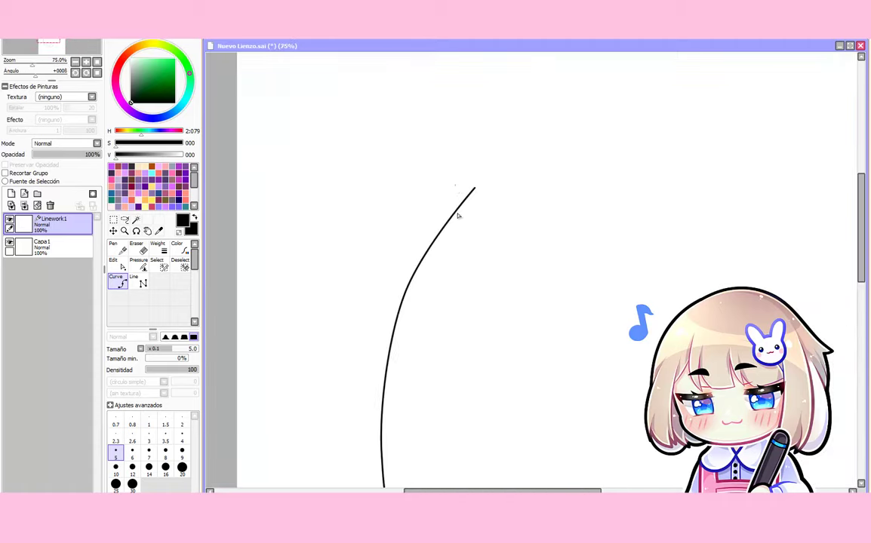
scroll(453, 181, up, 1)
scroll(445, 181, down, 1)
scroll(442, 237, down, 3)
scroll(451, 334, down, 1)
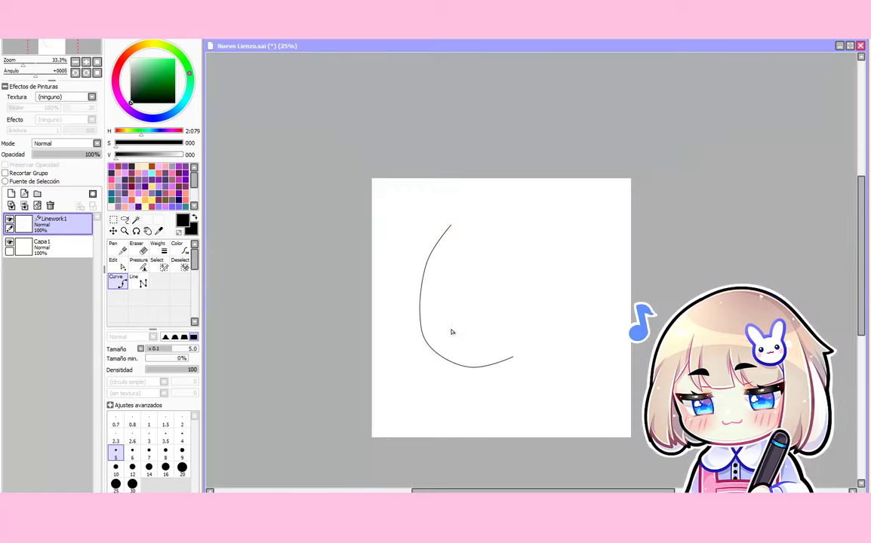
scroll(446, 314, up, 3)
scroll(446, 314, down, 1)
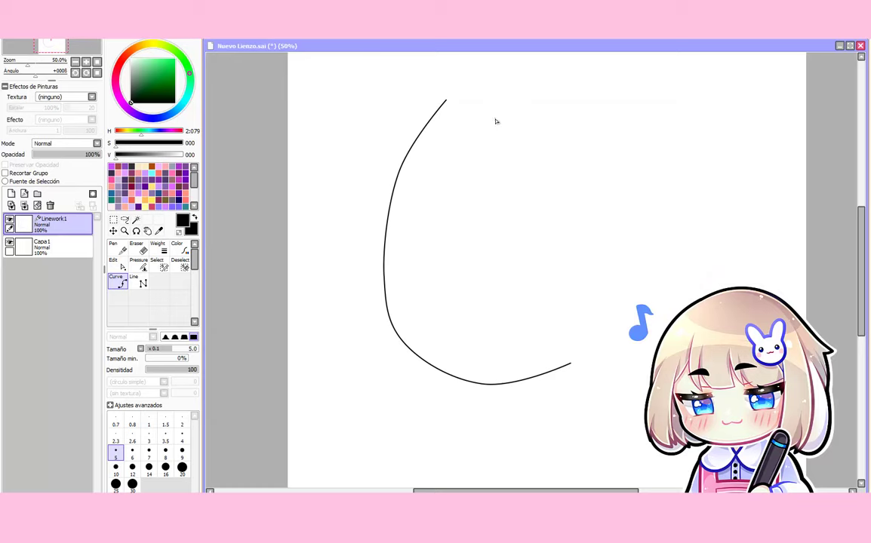
Remove the first curve and draw a new open curve on the linework layer, running down and around to the lower right
click(37, 205)
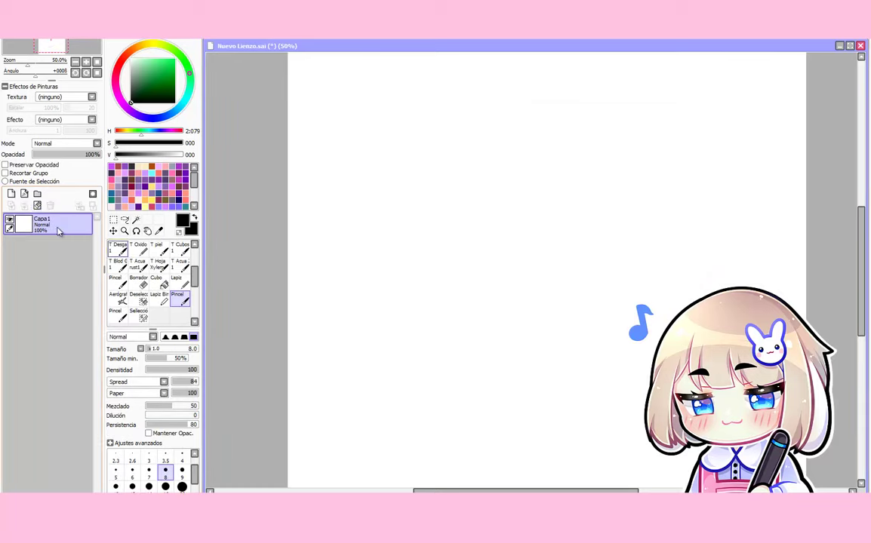
click(424, 190)
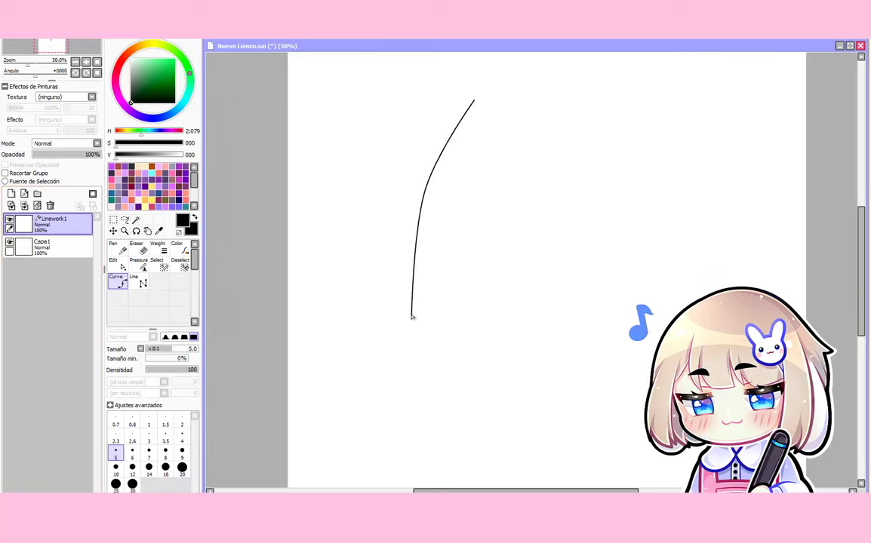
click(410, 314)
click(552, 423)
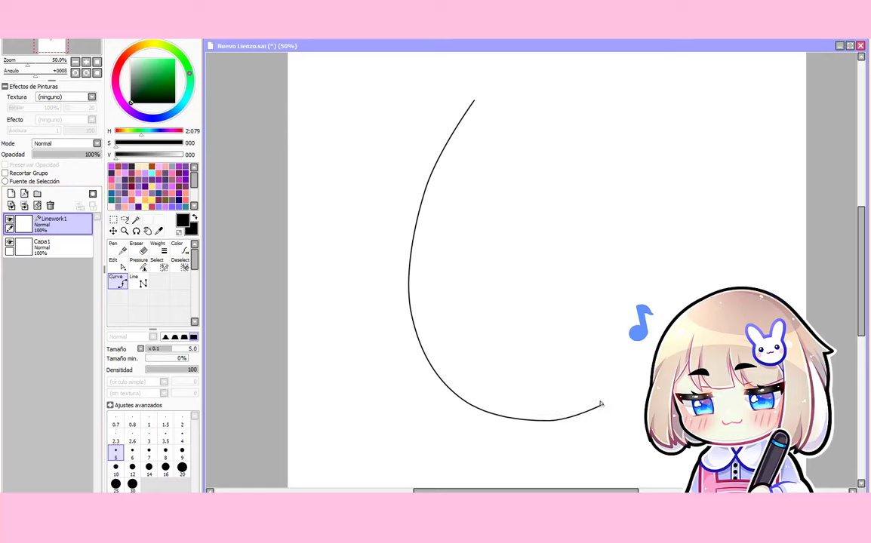
double_click(601, 405)
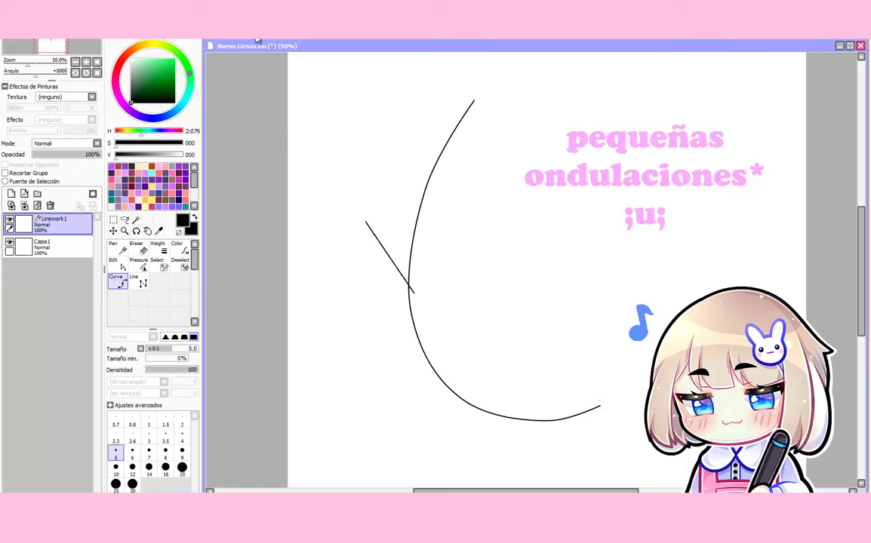
Undo the stray straight line and draw a second curve that crosses the upper part of the first one
click(209, 35)
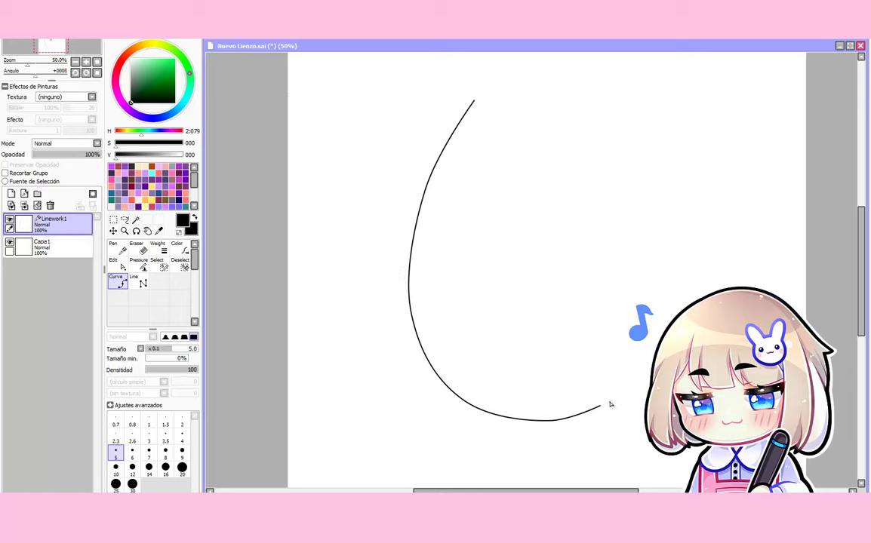
click(376, 103)
click(483, 152)
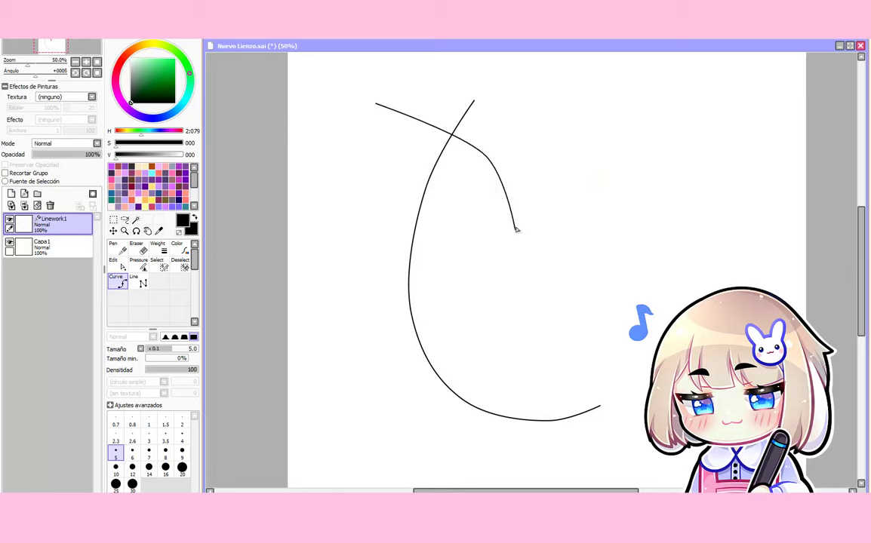
click(537, 219)
click(540, 305)
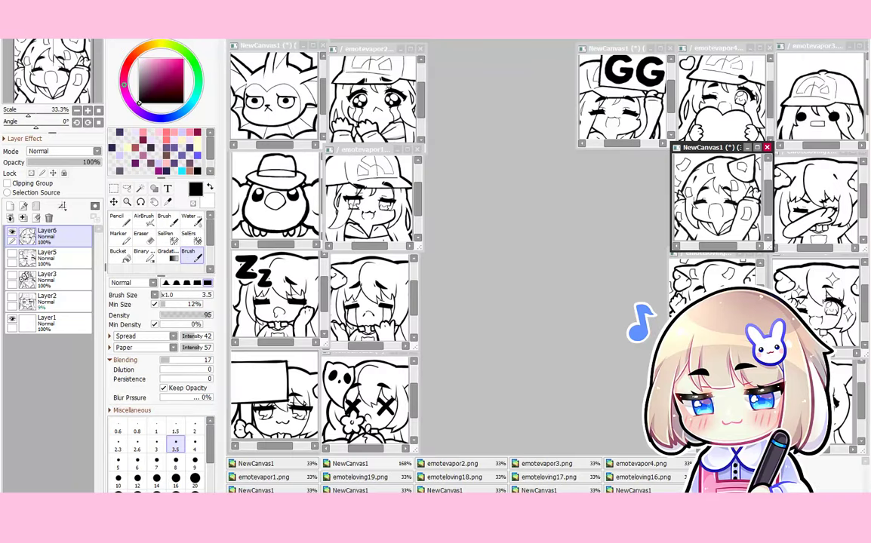
Switch to PaintTool SAI Ver.2, create a new 2000 × 2000 pixel canvas and maximize its window
click(15, 35)
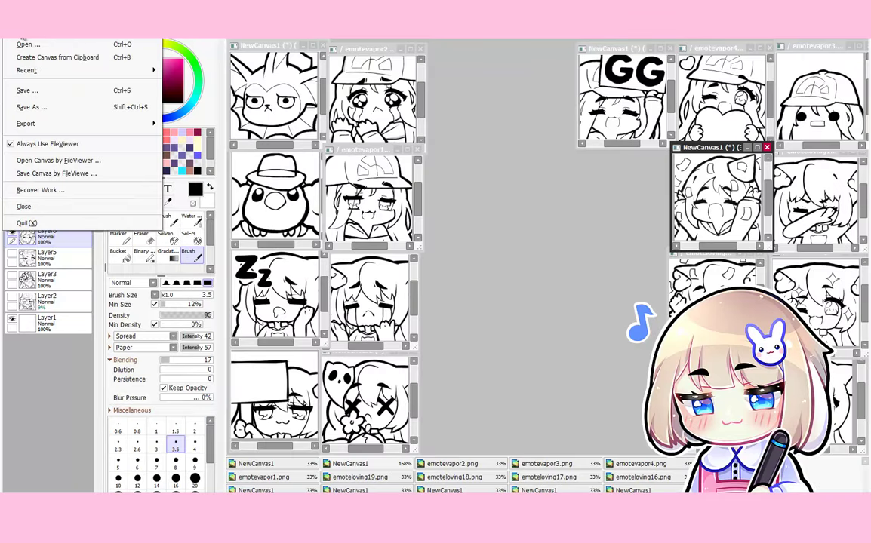
click(21, 43)
text(w)
key(BackSpace)
text(2000)
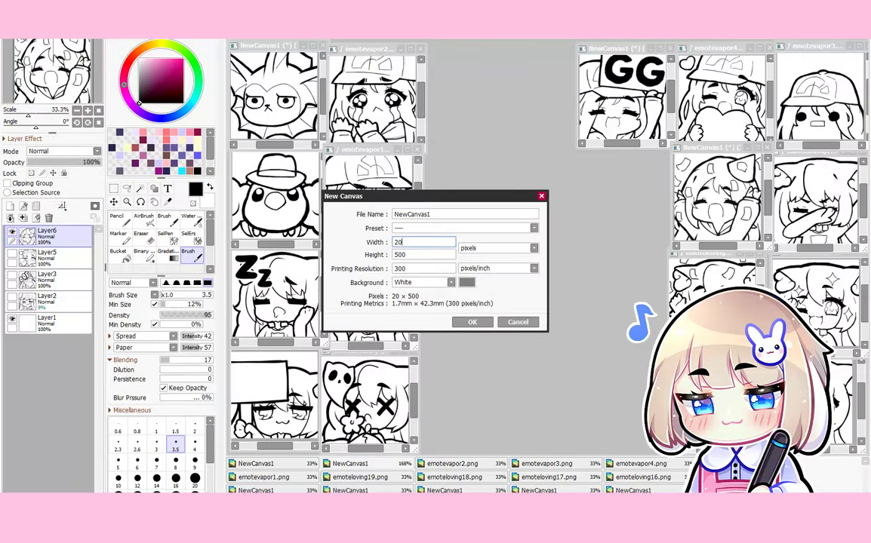
key(Tab)
text(2000)
key(Return)
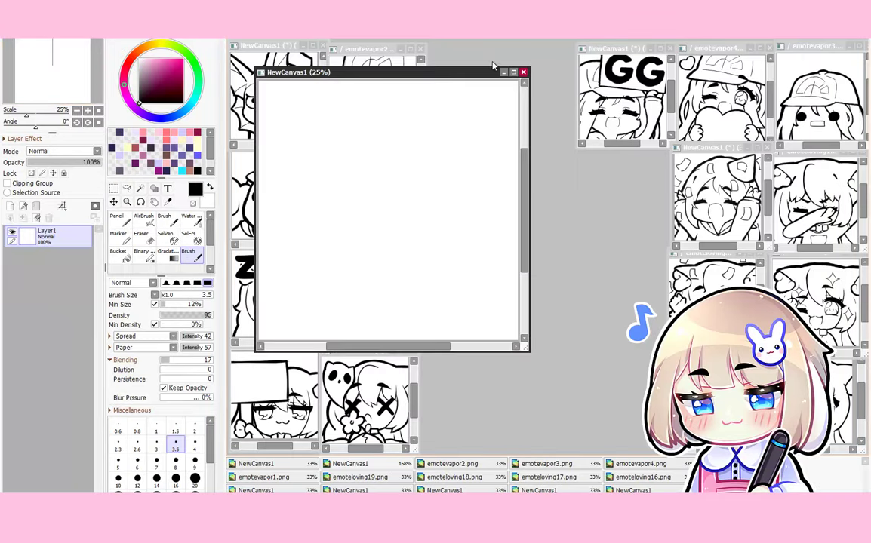
click(511, 72)
scroll(445, 274, up, 3)
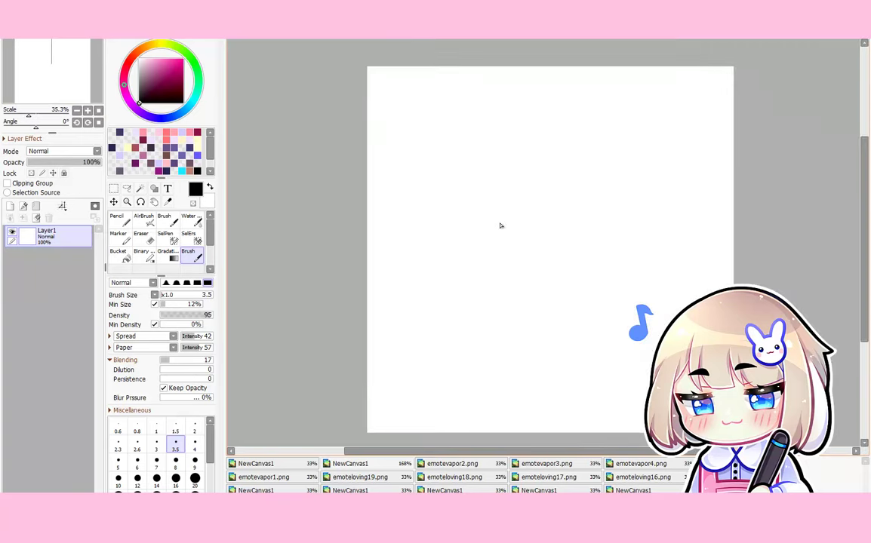
Add a linework layer to the new canvas and set the Curve tool's brush size to 5
scroll(511, 194, up, 2)
click(24, 206)
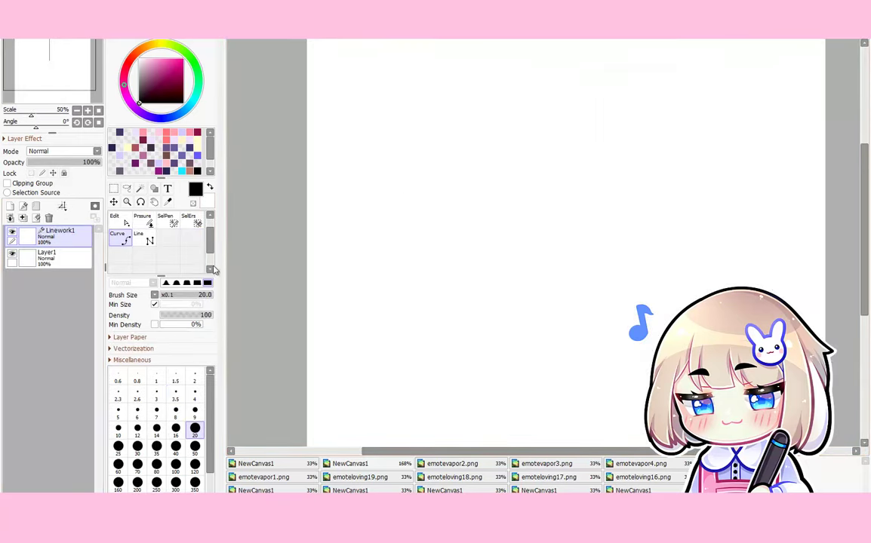
click(118, 411)
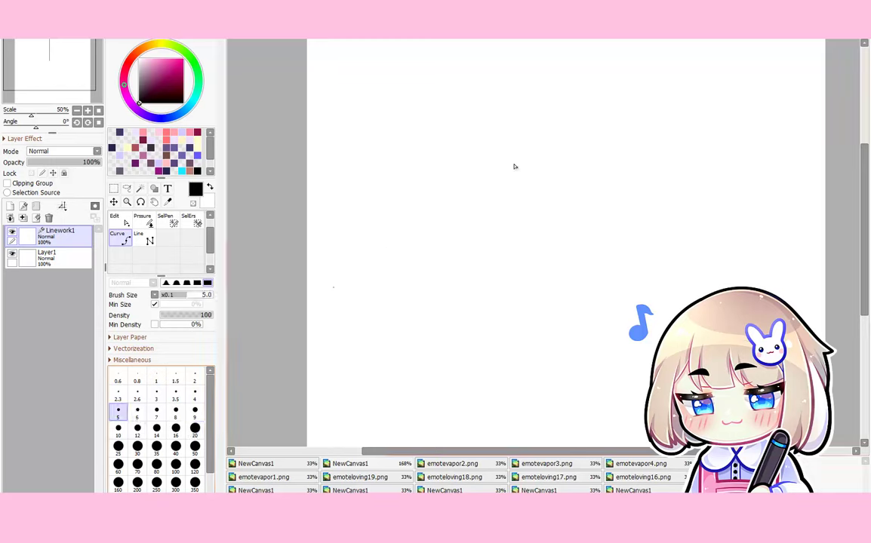
Draw an open C-shaped curve on the Linework1 layer, from the canvas's upper middle down to its lower middle
click(469, 160)
click(443, 275)
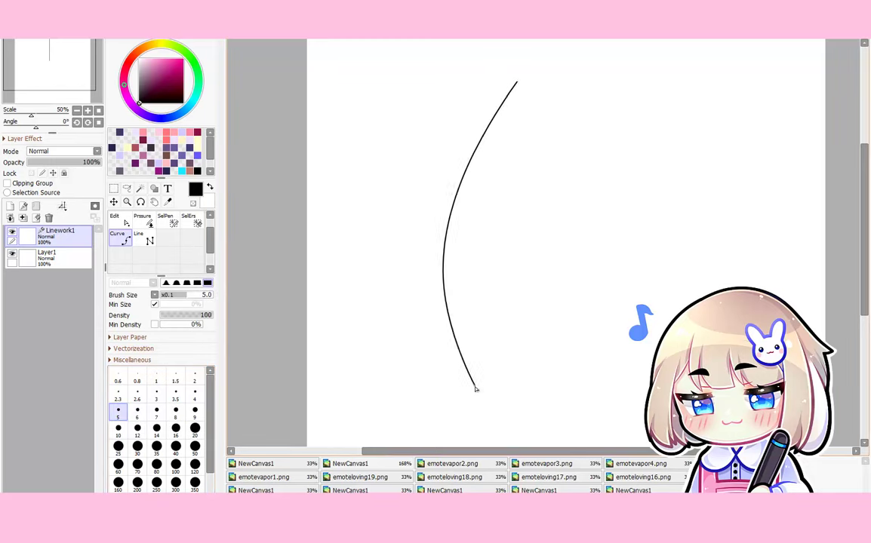
double_click(547, 426)
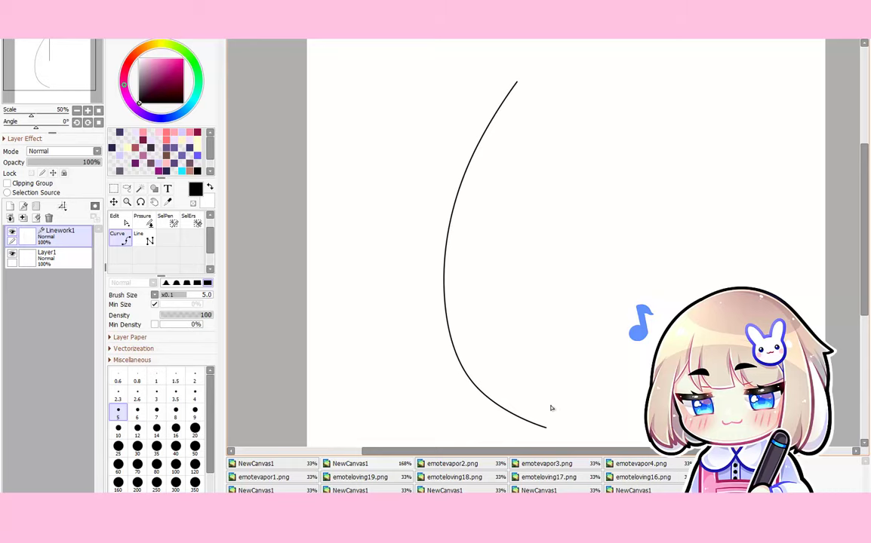
scroll(518, 277, down, 5)
scroll(520, 268, up, 5)
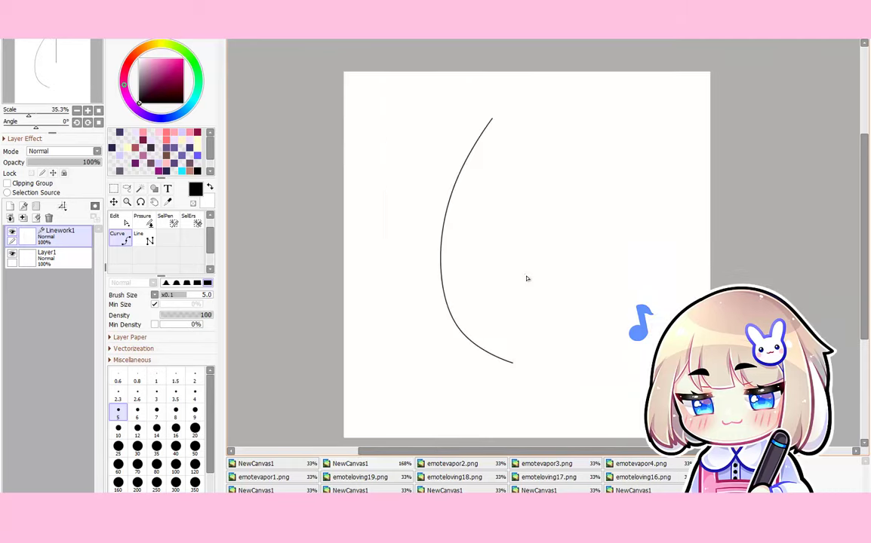
scroll(517, 258, down, 1)
scroll(470, 159, up, 1)
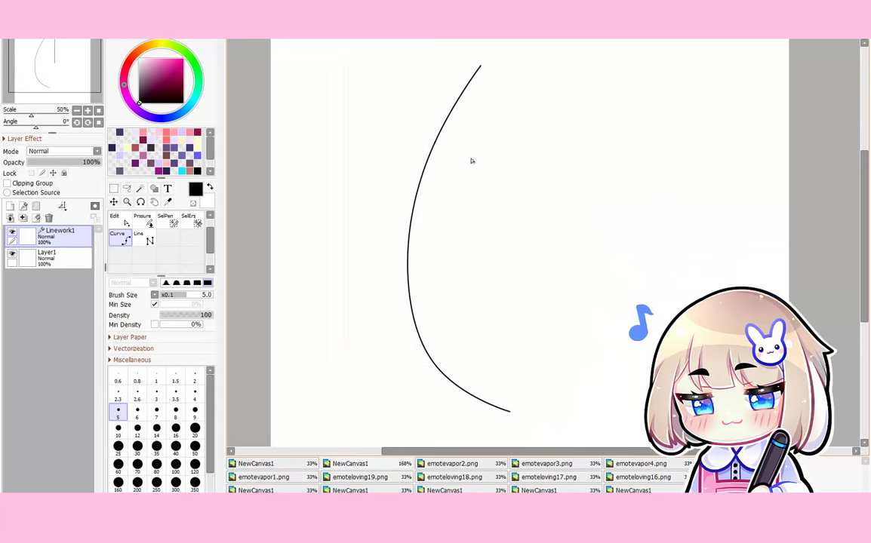
Draw a second long curve bowing the opposite way, crossing the C-shaped curve near its upper and lower ends
click(371, 73)
click(465, 121)
click(536, 261)
double_click(446, 433)
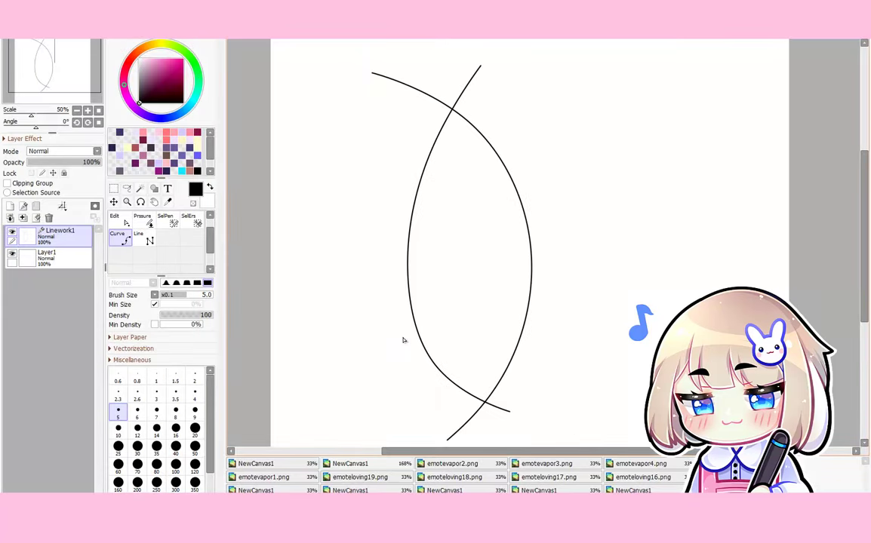
Show the control points of both crossing curves with the linework Edit tool and examine them
click(119, 220)
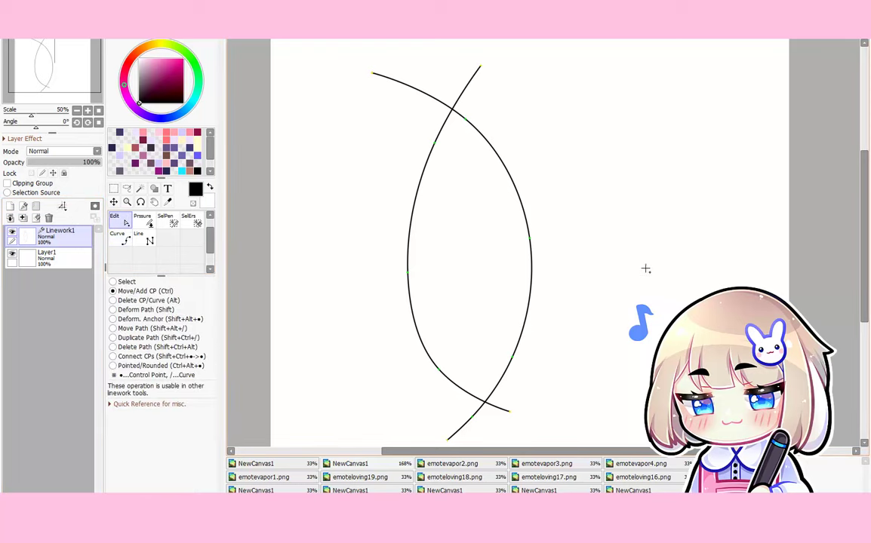
scroll(531, 236, down, 3)
scroll(501, 142, up, 4)
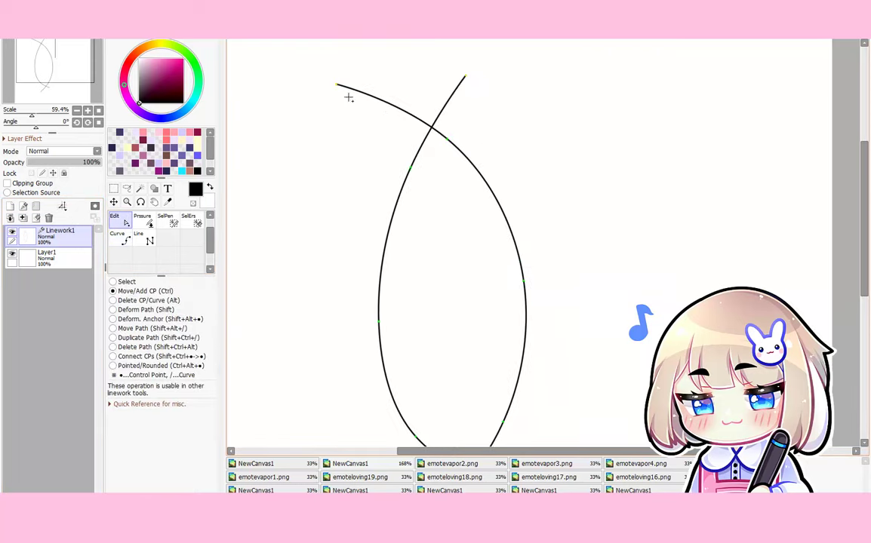
scroll(442, 186, down, 3)
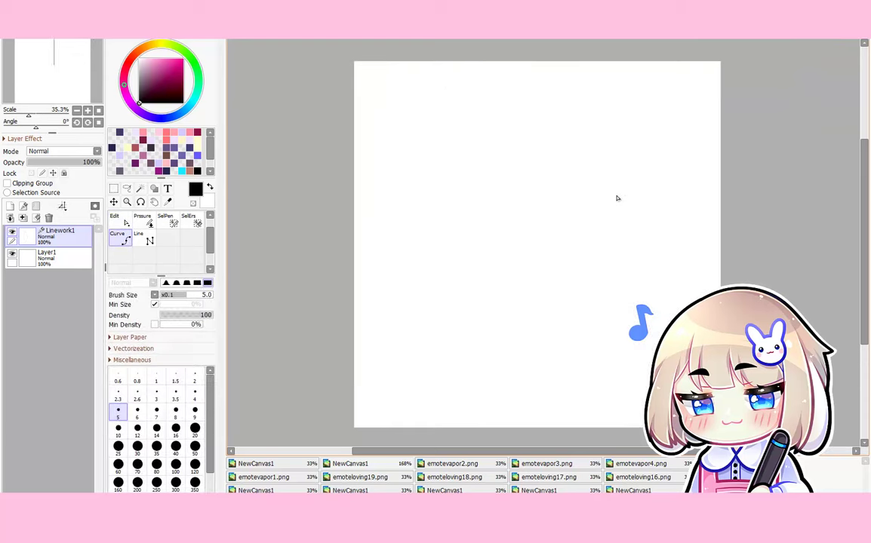
scroll(616, 199, up, 1)
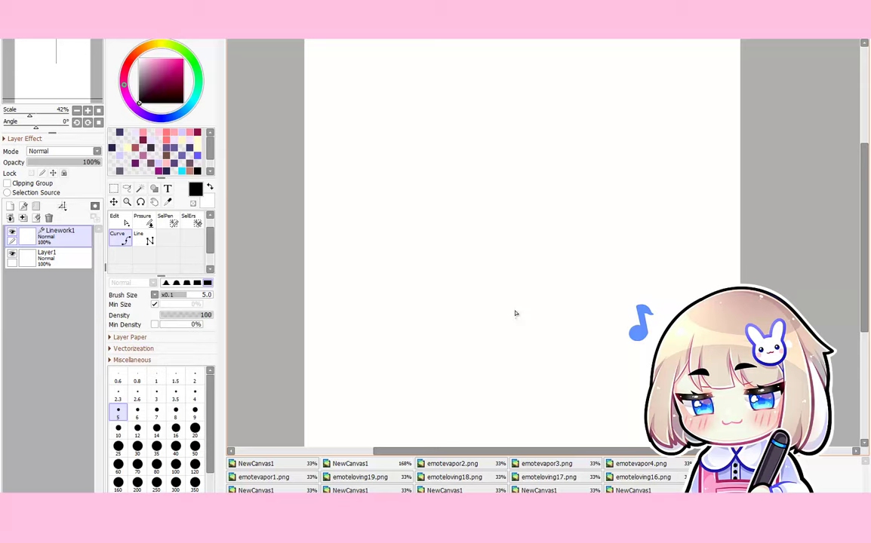
scroll(482, 302, down, 2)
scroll(482, 302, up, 2)
scroll(433, 268, down, 1)
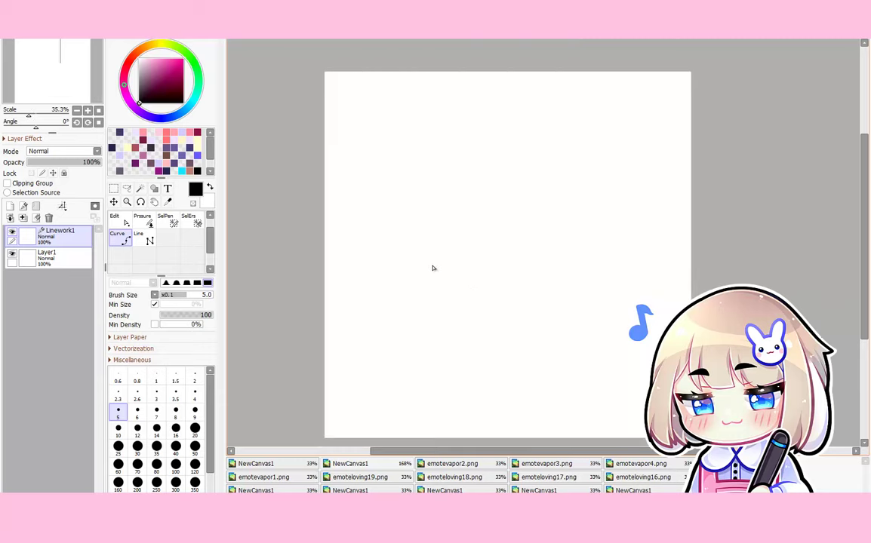
scroll(432, 267, up, 1)
Bring up the emotevapor2.png sketch and set the Curve tool's brush size to 3.5
click(451, 464)
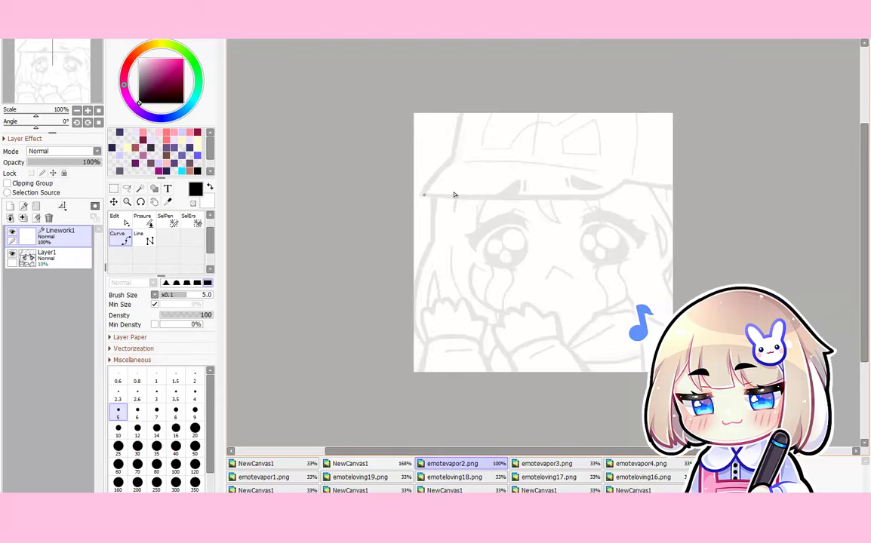
scroll(466, 189, up, 1)
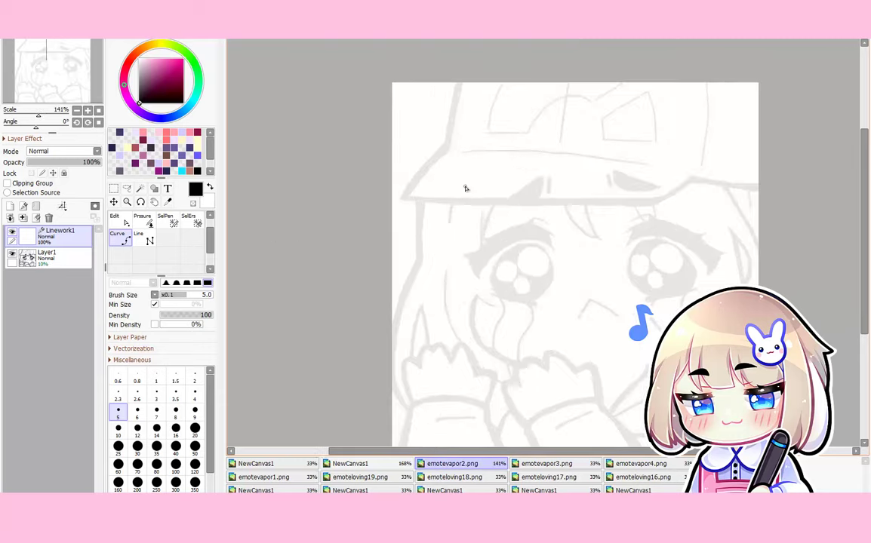
scroll(465, 189, up, 2)
key(bracketleft)
key(bracketleft)
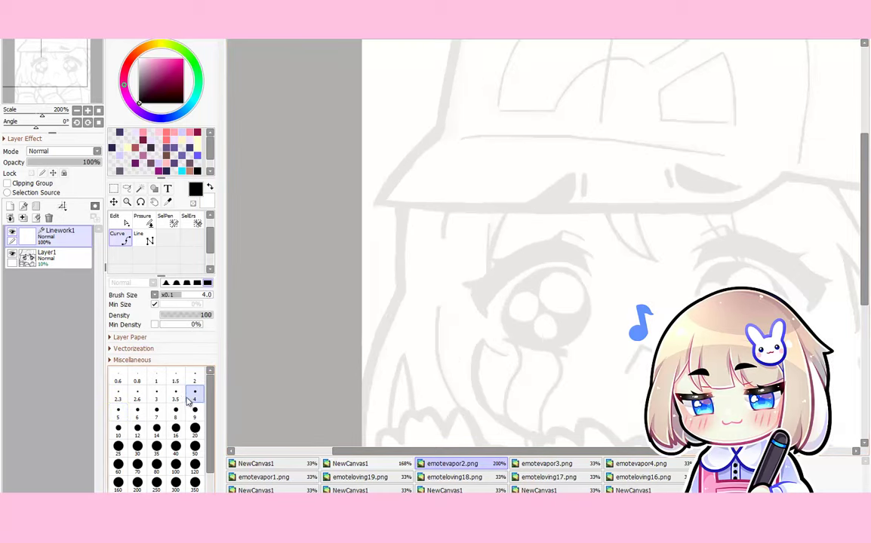
Trace the sketch's outer left hair edge with one curve, from the cap's brim down to the sleeve
scroll(411, 193, up, 1)
scroll(419, 189, up, 2)
mouse_move(419, 188)
mouse_down()
mouse_move(411, 306)
mouse_move(414, 293)
mouse_move(421, 392)
mouse_up()
scroll(406, 257, down, 7)
scroll(397, 301, up, 5)
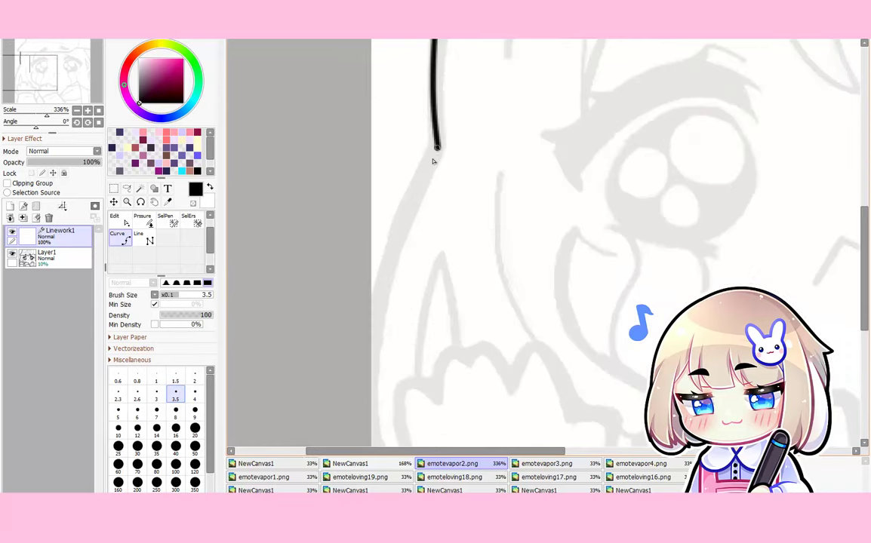
drag(437, 145, 401, 241)
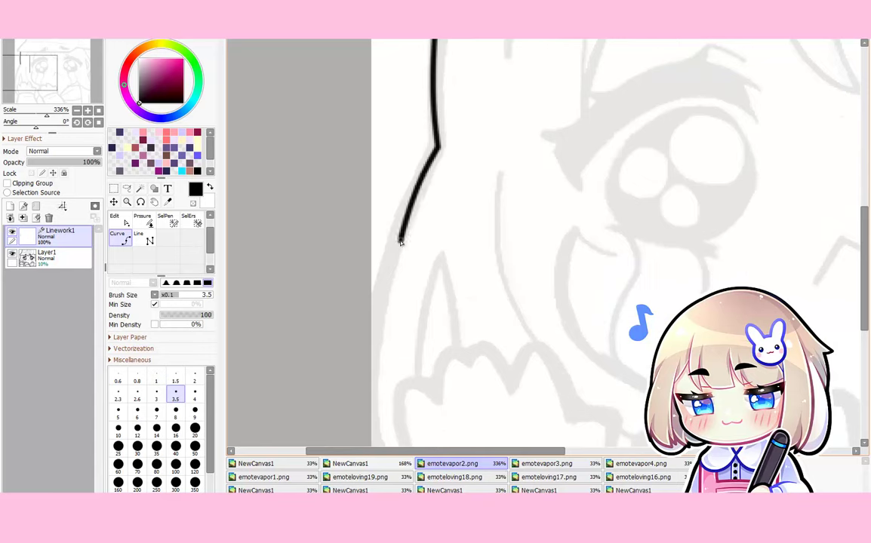
click(387, 280)
scroll(391, 220, down, 3)
click(384, 300)
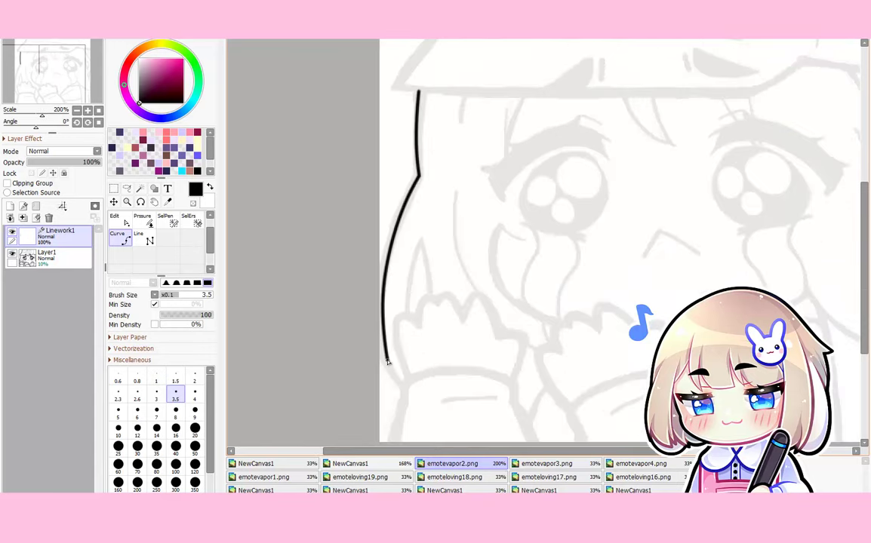
click(387, 363)
double_click(403, 393)
scroll(390, 279, down, 6)
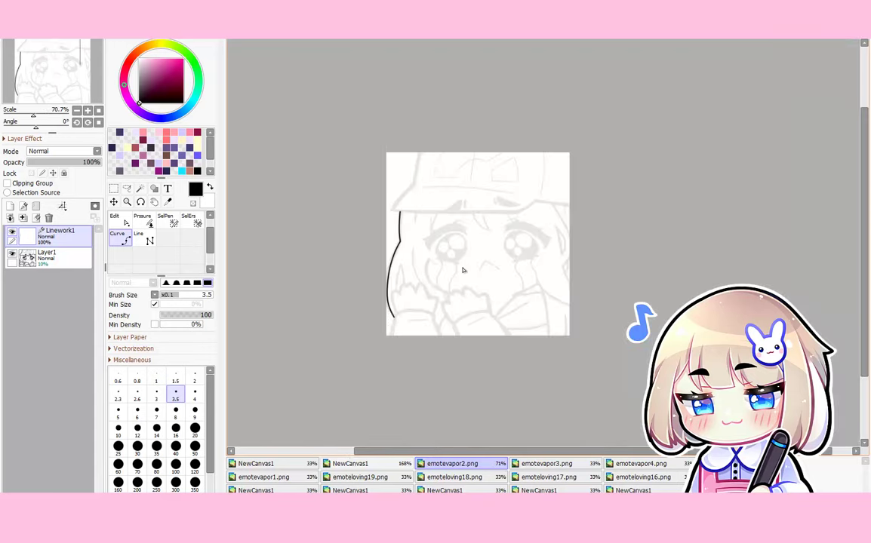
Show the traced hair line's control points with the linework Edit tool and inspect its upper section closely
scroll(463, 269, up, 3)
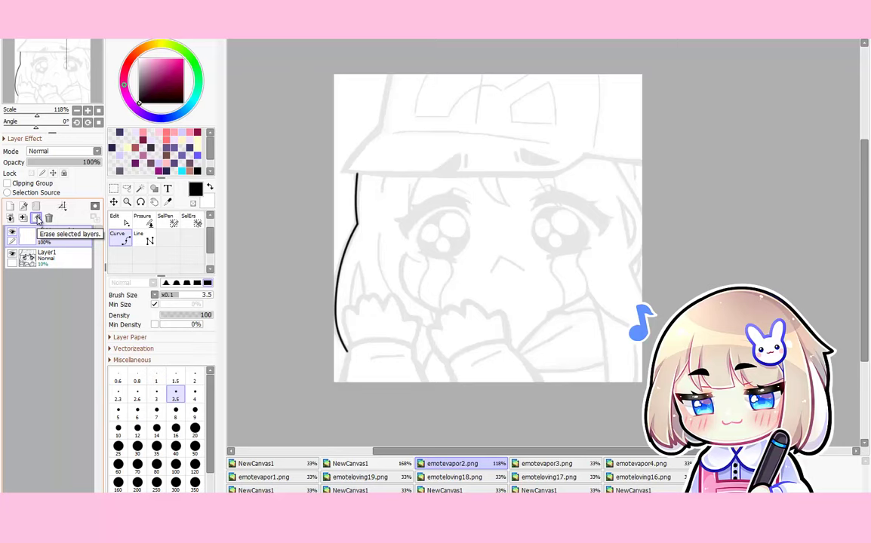
click(128, 221)
scroll(366, 207, up, 8)
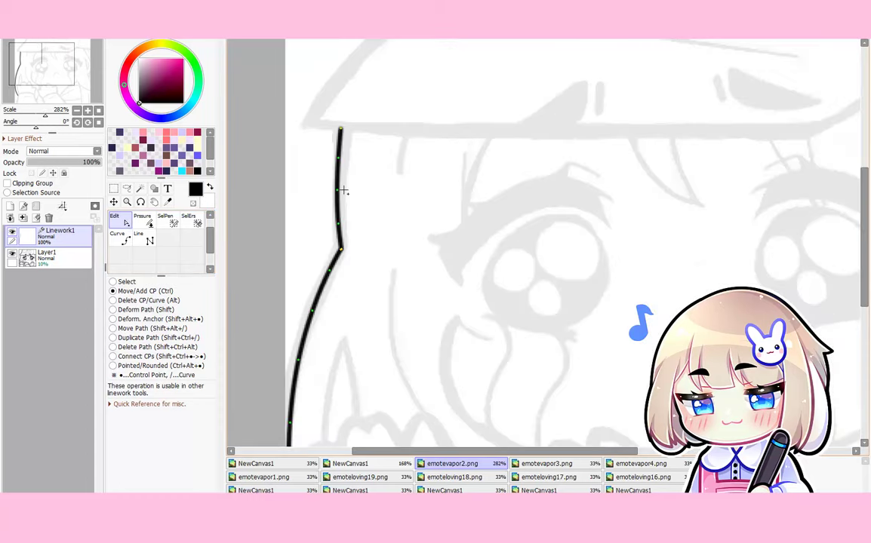
scroll(350, 181, down, 4)
scroll(351, 153, up, 3)
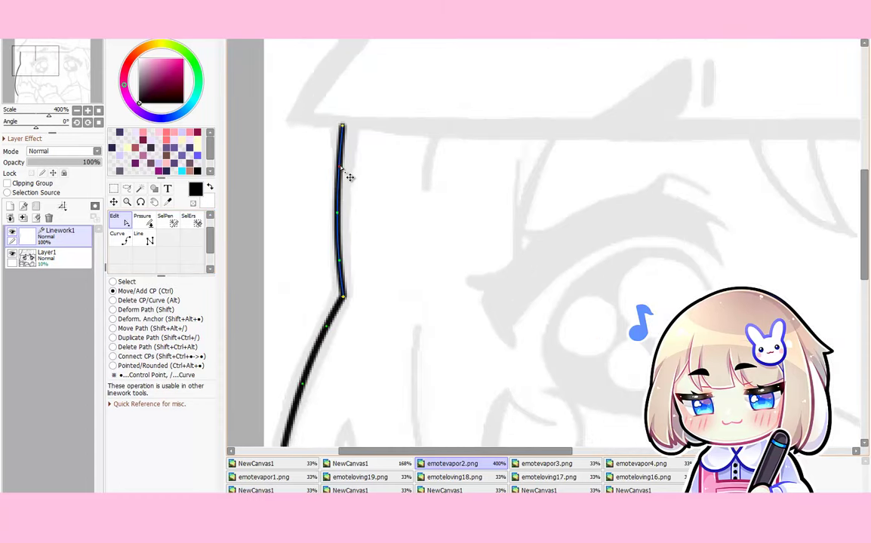
click(151, 222)
click(126, 222)
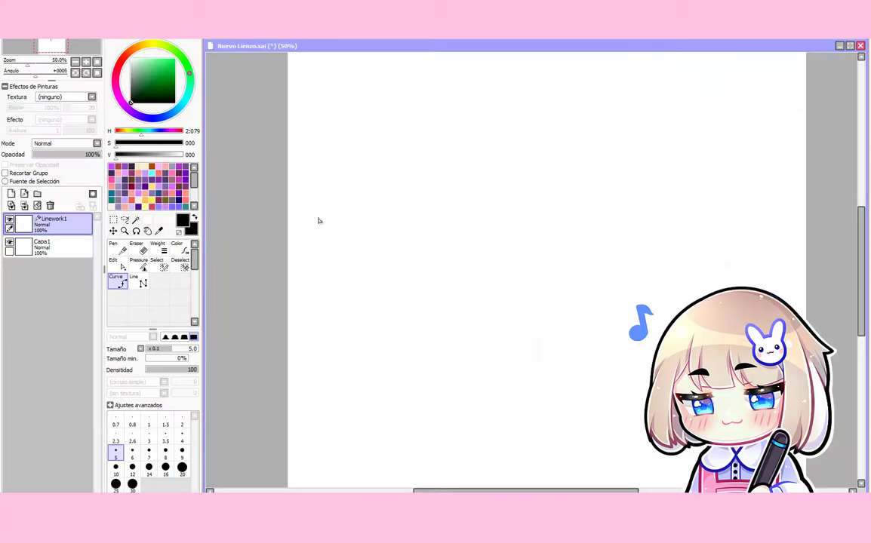
Draw a long, gently bowed vertical curve on the Linework1 layer of the blank Nuevo Lienzo.sai canvas
scroll(434, 196, down, 1)
scroll(439, 189, up, 3)
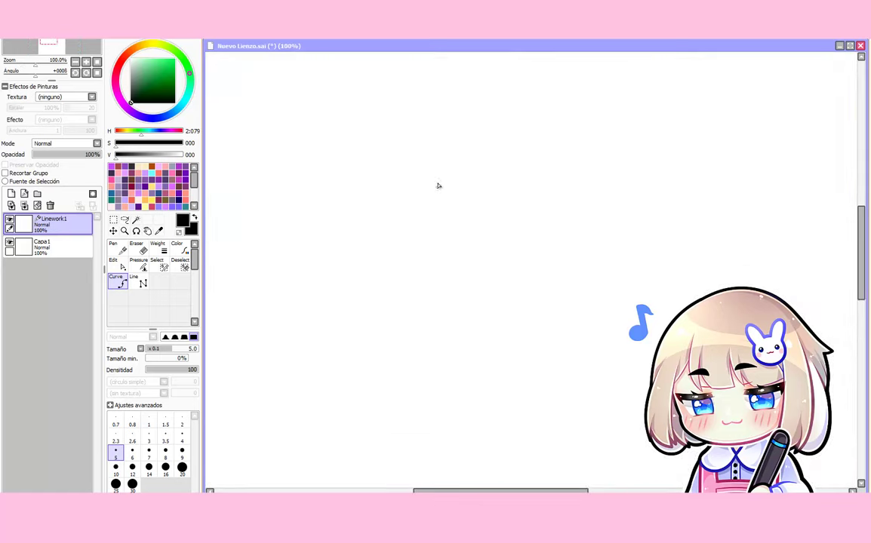
mouse_move(435, 143)
mouse_down()
mouse_move(425, 267)
mouse_move(436, 344)
mouse_move(461, 423)
mouse_up()
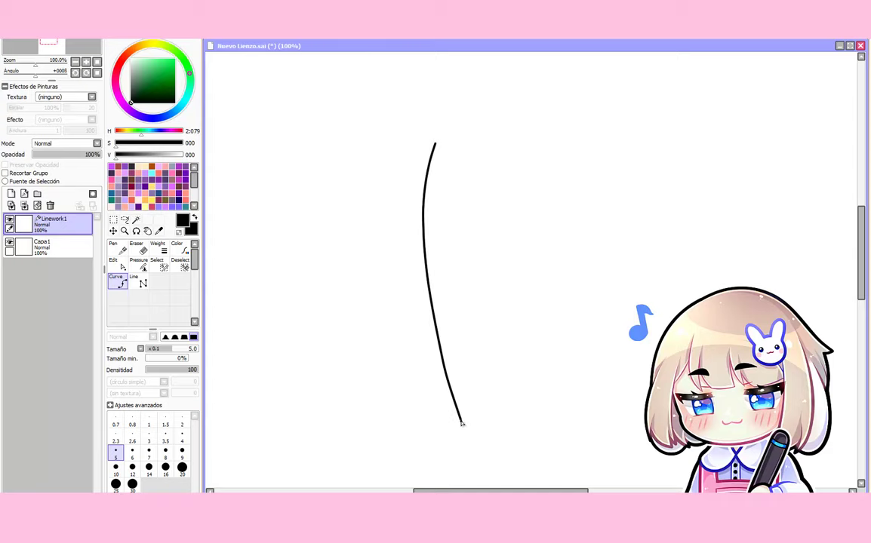
Inspect the bowed curve's smoothness at several zoom levels and examine its control points with the Edit tool
scroll(453, 186, up, 3)
scroll(457, 180, down, 5)
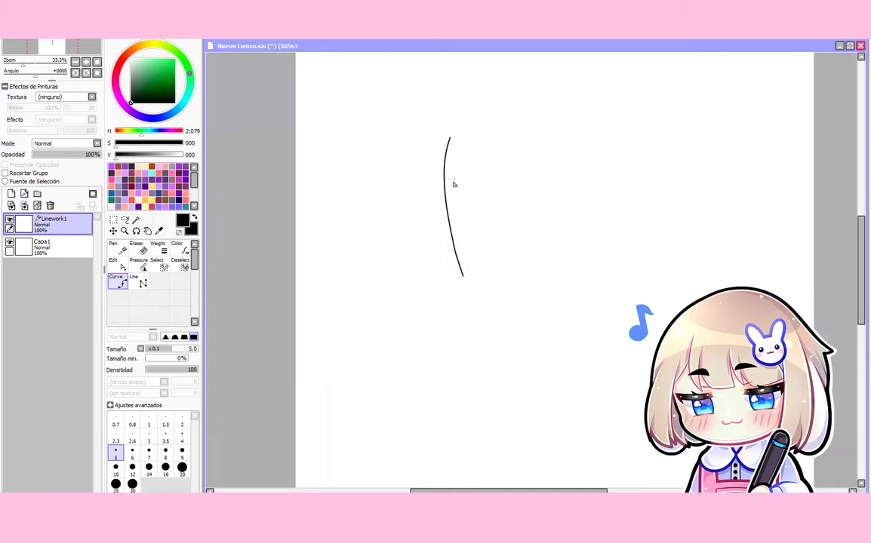
scroll(454, 189, up, 2)
scroll(453, 287, down, 5)
scroll(456, 301, up, 3)
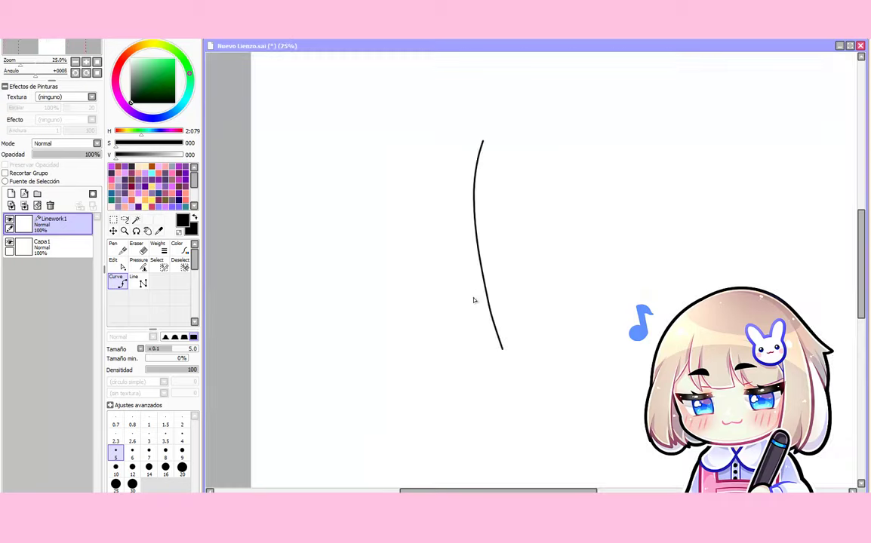
scroll(474, 300, up, 2)
click(113, 263)
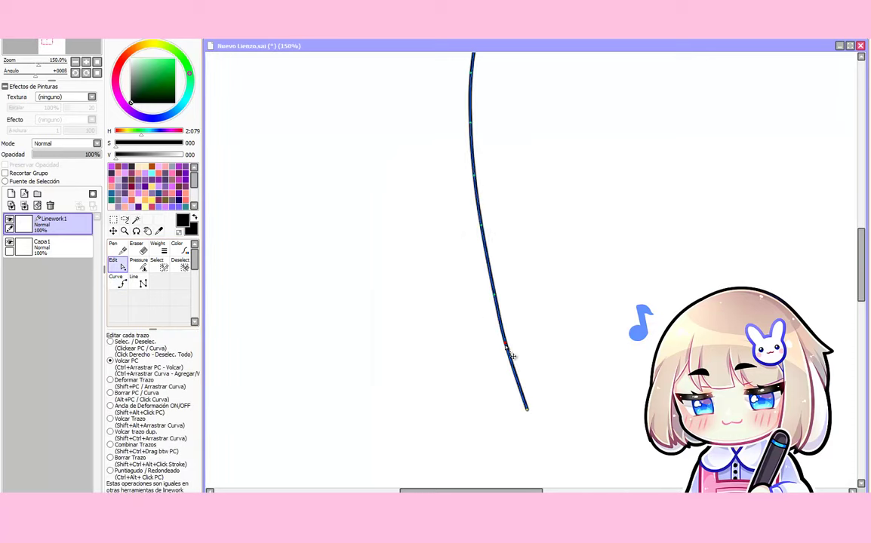
scroll(438, 344, up, 2)
scroll(438, 339, down, 3)
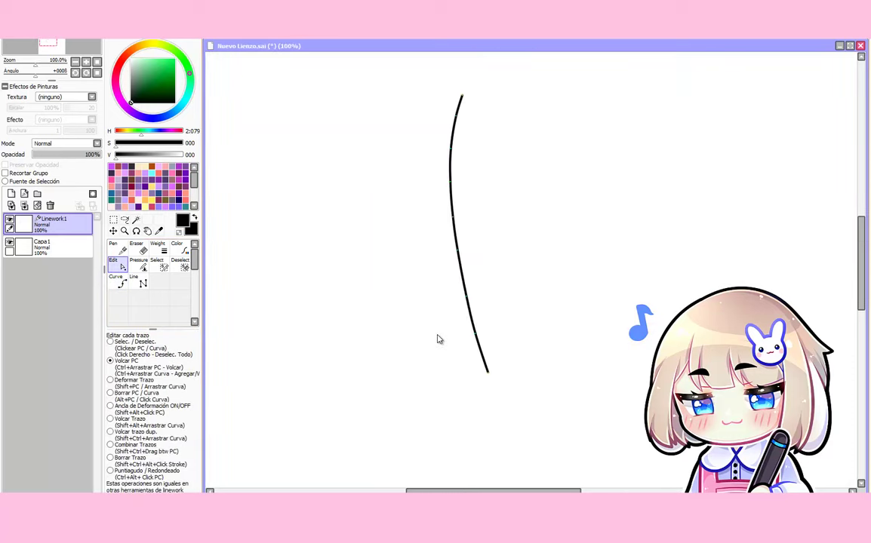
Return to the Curve tool and draw a second bowed vertical curve beside the first, using only a few points
click(118, 281)
click(113, 263)
click(118, 281)
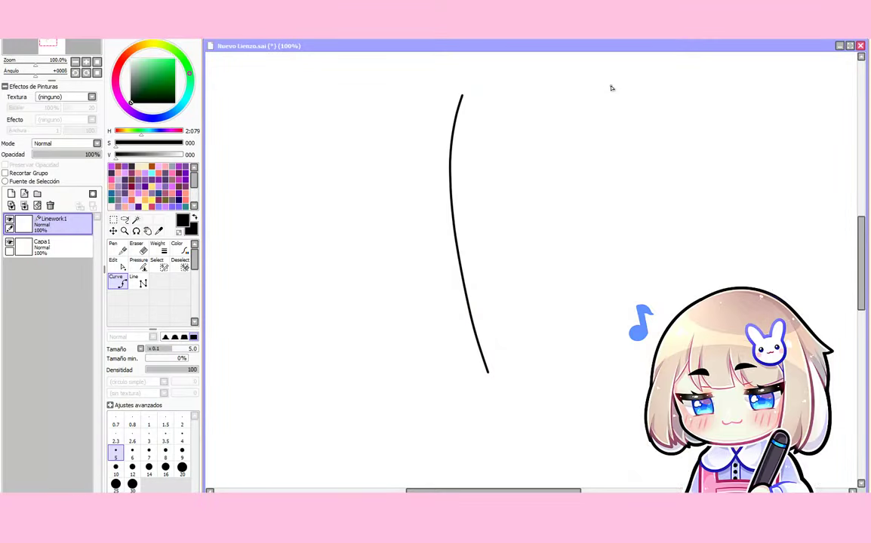
click(611, 87)
click(592, 168)
double_click(611, 377)
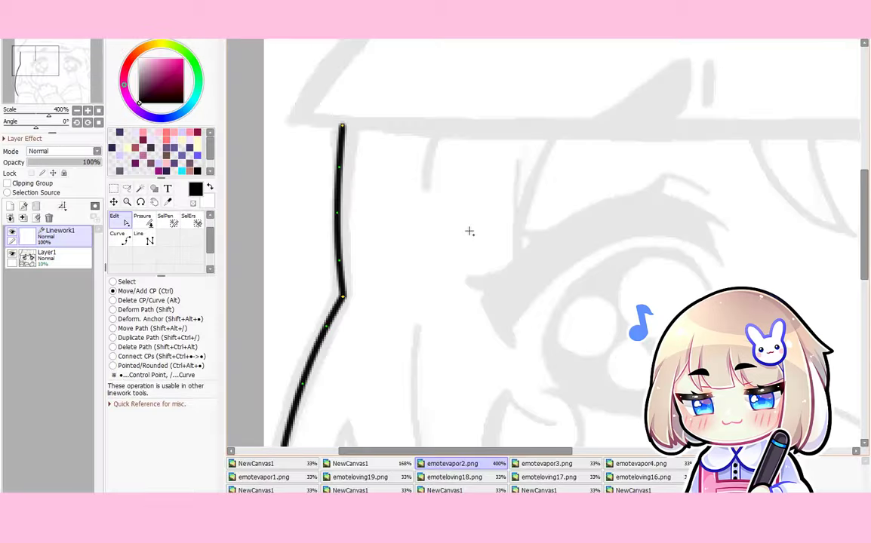
Draw two similar bowed vertical curves over the face in the emotevapor2.png sketch and compare their smoothness
scroll(468, 231, down, 3)
scroll(498, 197, up, 2)
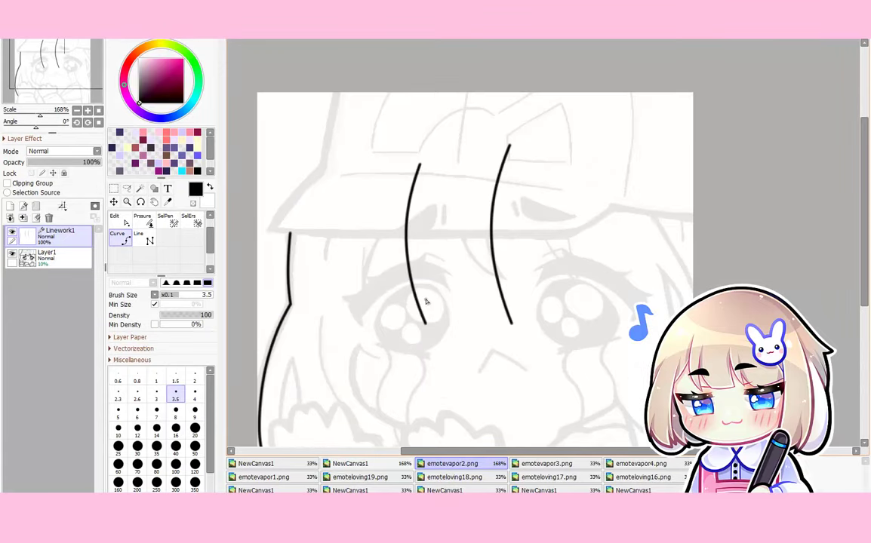
scroll(406, 239, up, 2)
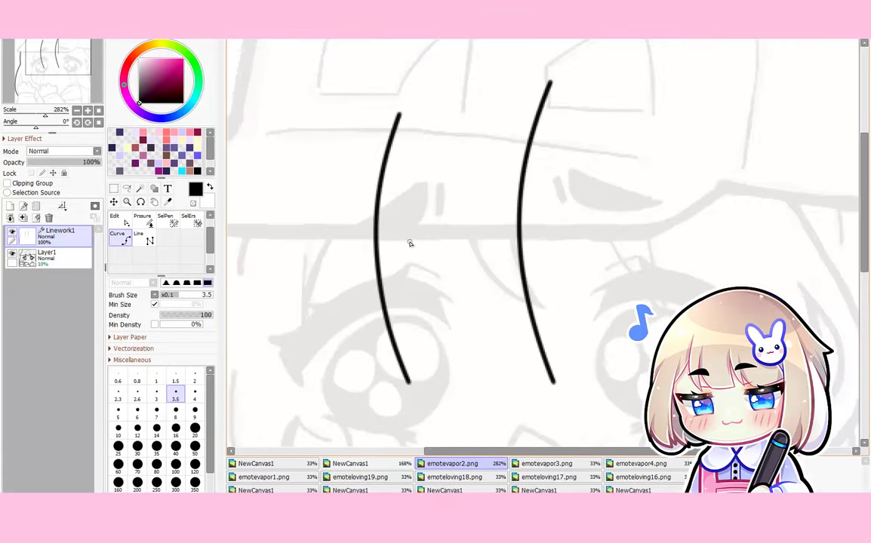
scroll(400, 234, down, 2)
scroll(396, 226, down, 2)
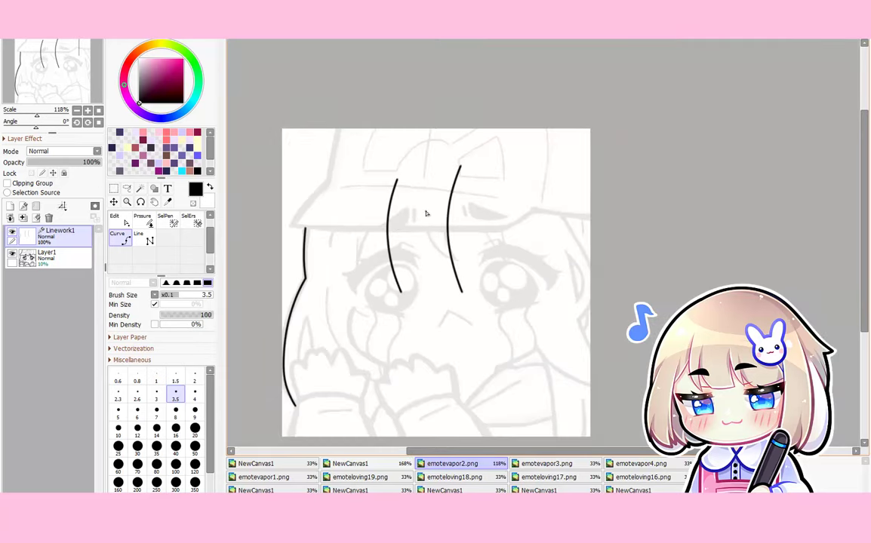
scroll(426, 213, up, 2)
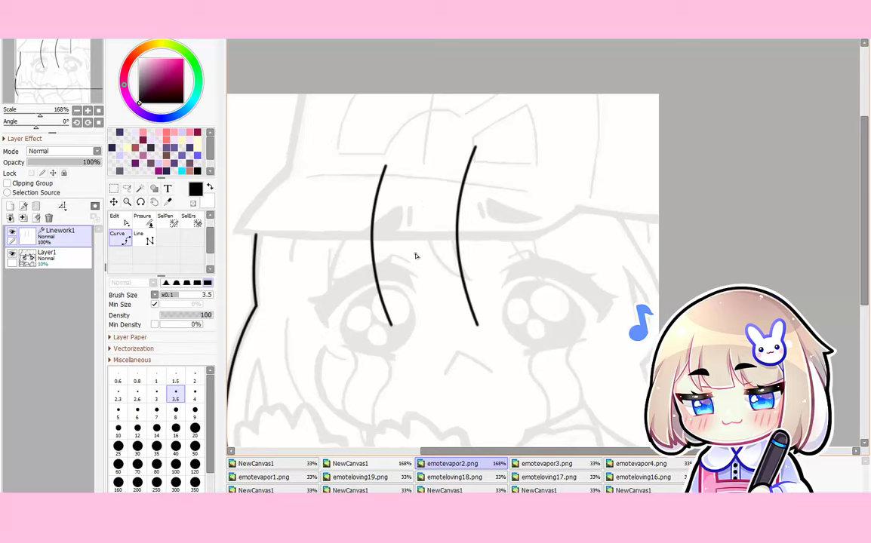
scroll(405, 253, down, 2)
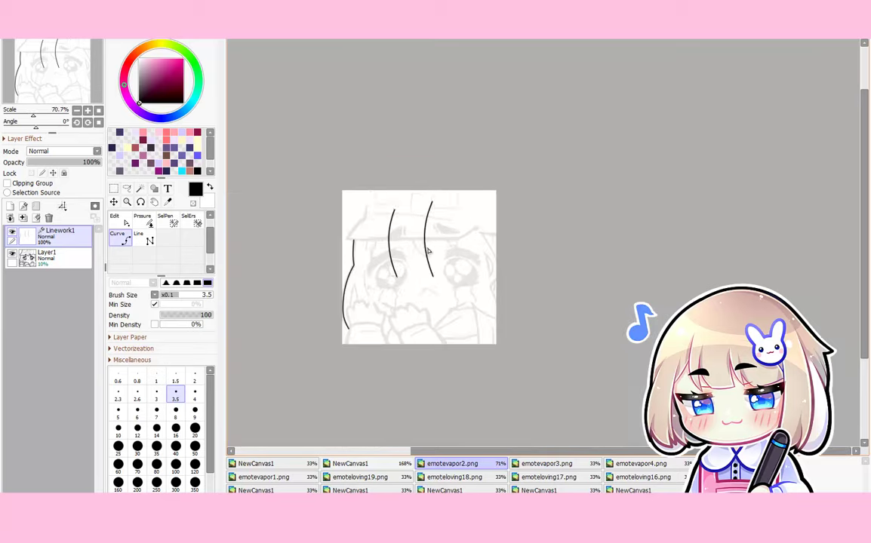
scroll(392, 241, up, 2)
Clear everything on the Linework1 layer and choose a Curve tool brush size of 3.5
click(39, 218)
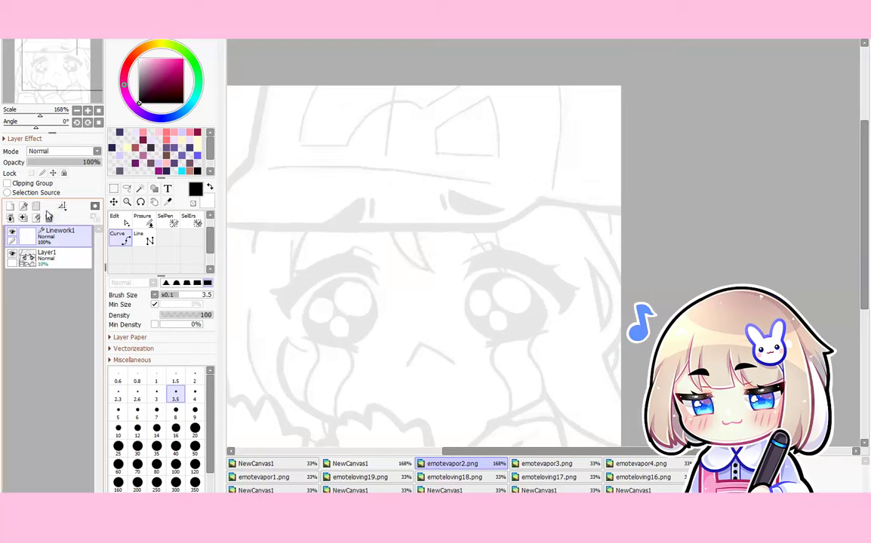
click(156, 395)
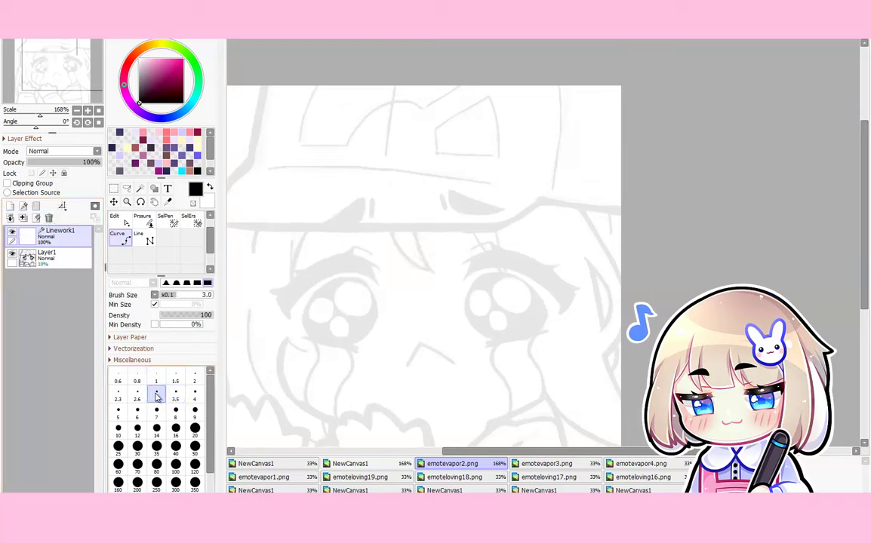
click(175, 395)
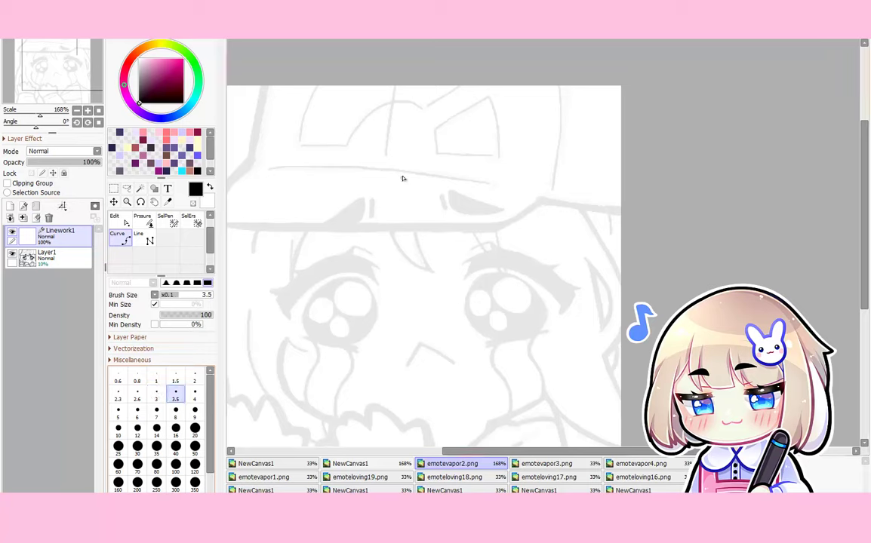
Draw a single left-bowed curve from the middle of the cap down to the character's left-hand eye
click(408, 123)
click(363, 169)
click(340, 262)
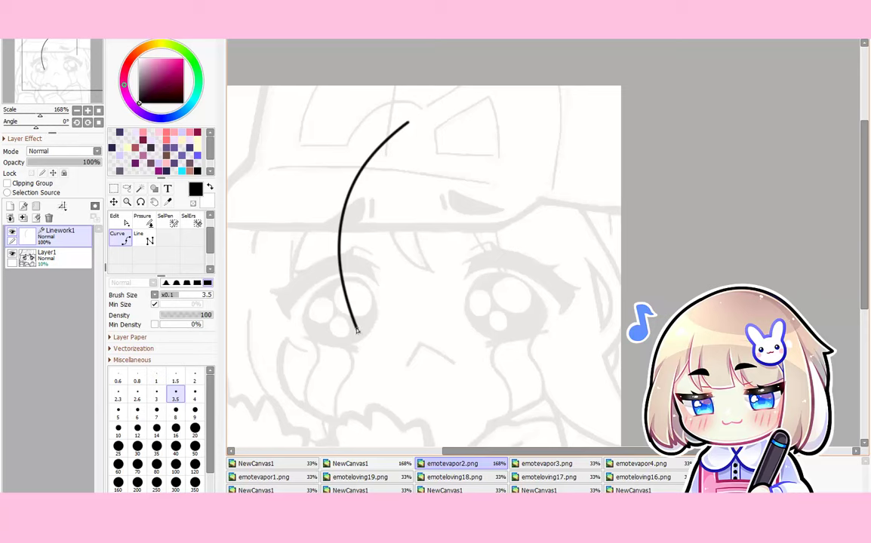
Try reducing the width pressure to 0% at the curve's upper inner control point, and undo the change
click(143, 220)
scroll(428, 128, up, 1)
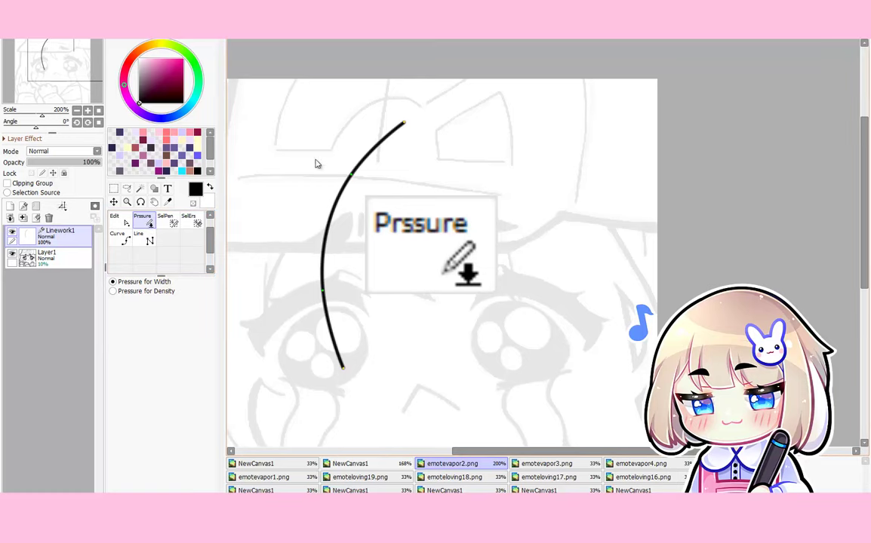
click(124, 240)
click(116, 219)
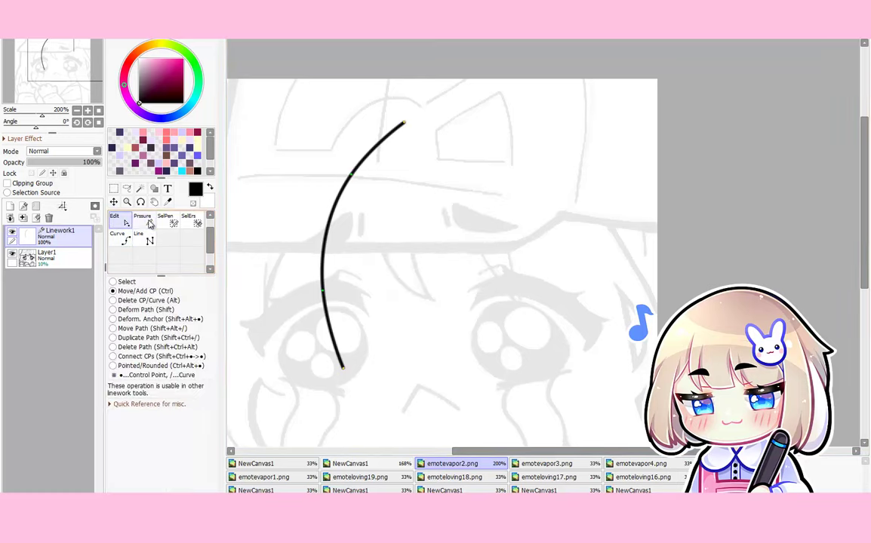
click(149, 224)
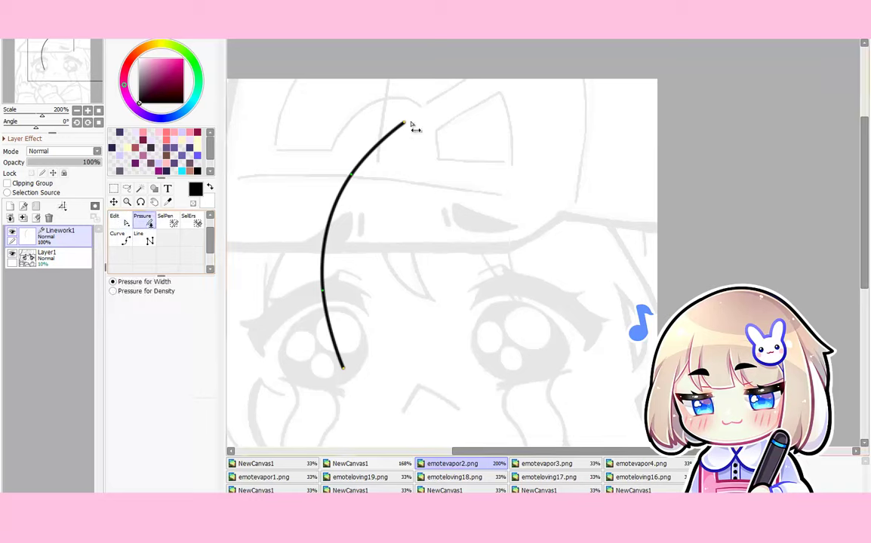
drag(408, 123, 377, 162)
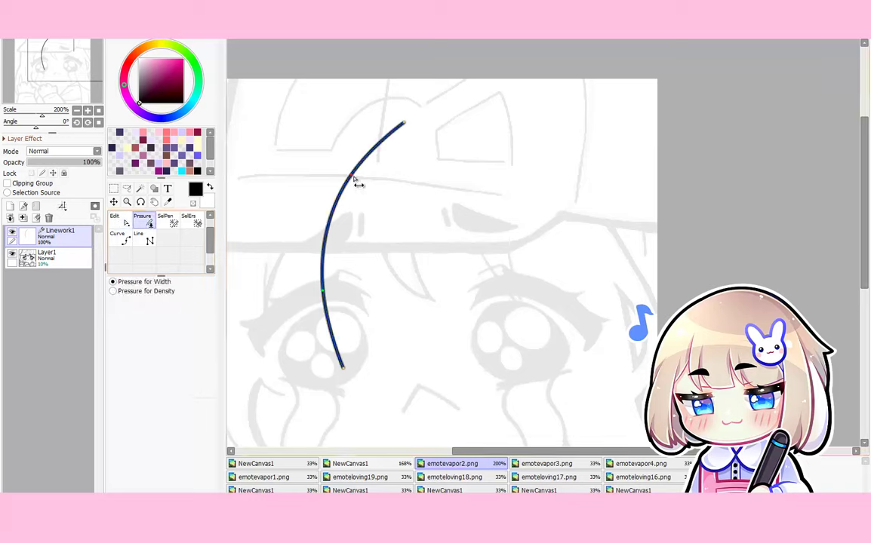
drag(355, 179, 178, 181)
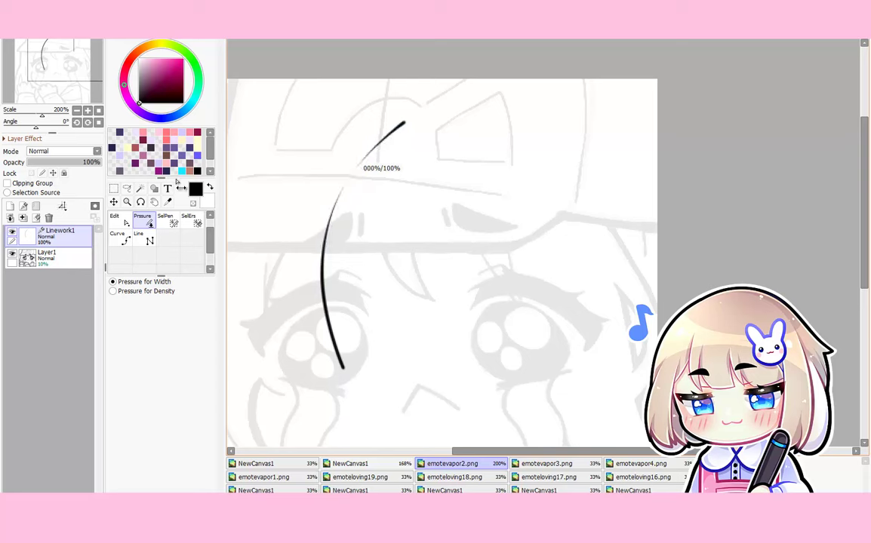
mouse_move(89, 184)
mouse_down()
mouse_move(708, 194)
mouse_move(422, 204)
mouse_move(779, 189)
mouse_move(275, 217)
mouse_up()
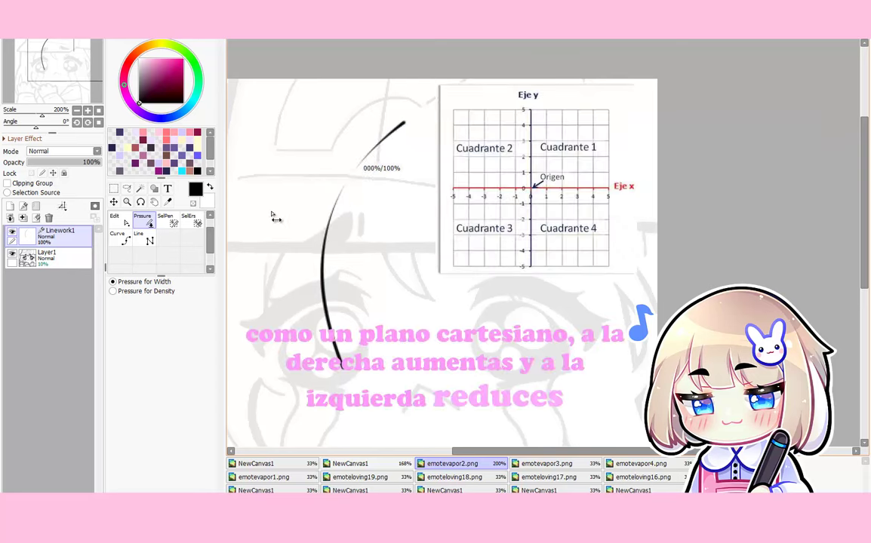
click(142, 217)
key(ctrl+z)
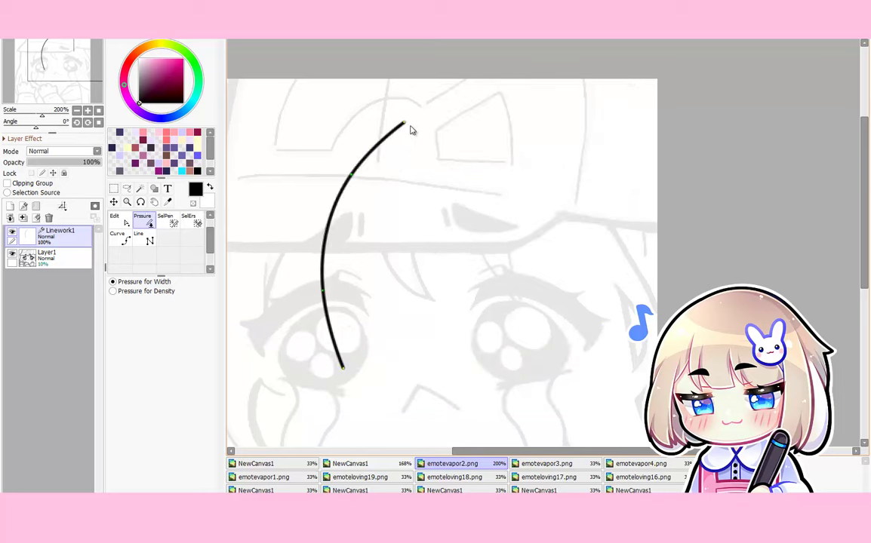
Taper the curve at both ends by reducing the width pressure of its two end points to 0%
click(405, 126)
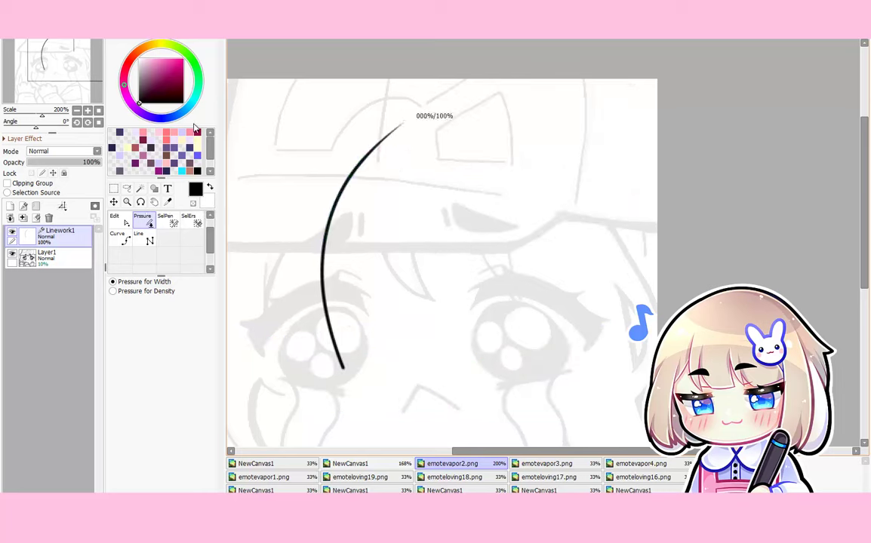
drag(194, 126, 193, 126)
click(345, 370)
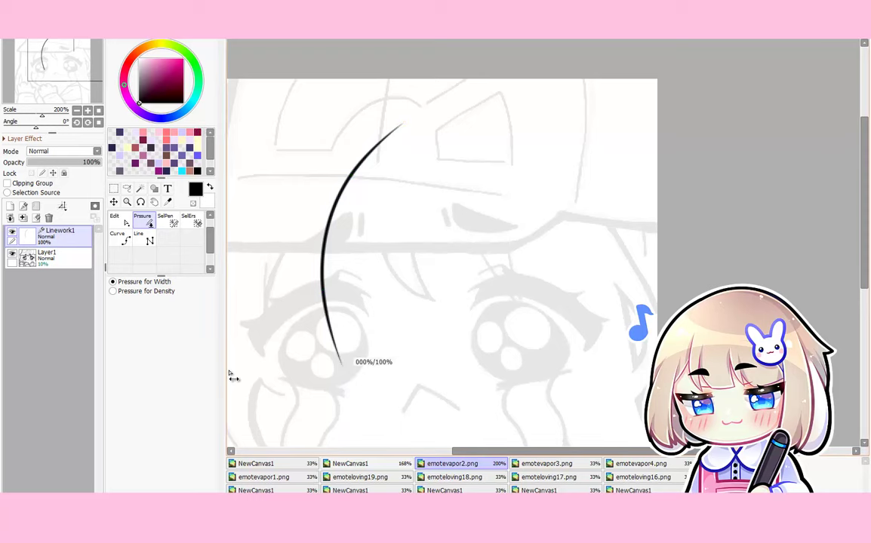
drag(230, 375, 231, 375)
Examine the tapered curve at a reduced zoom and in a horizontally mirrored view
click(123, 240)
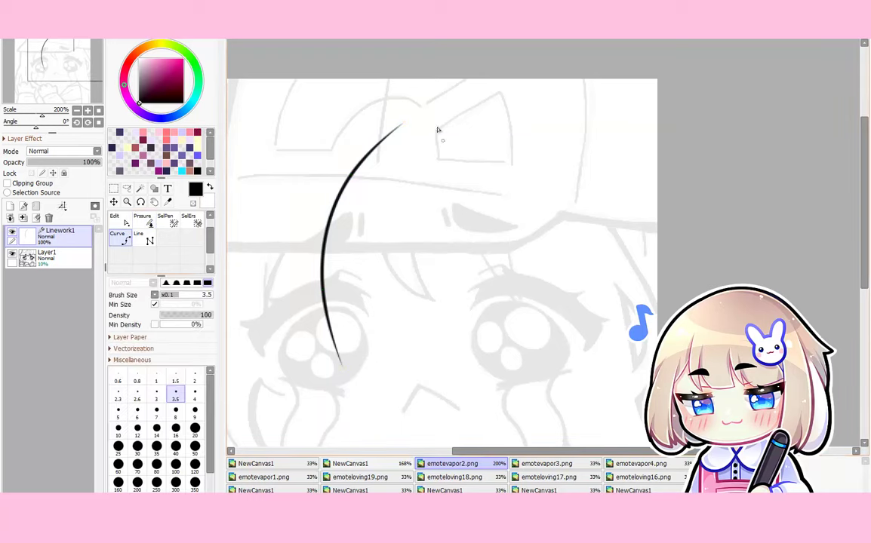
scroll(436, 129, down, 5)
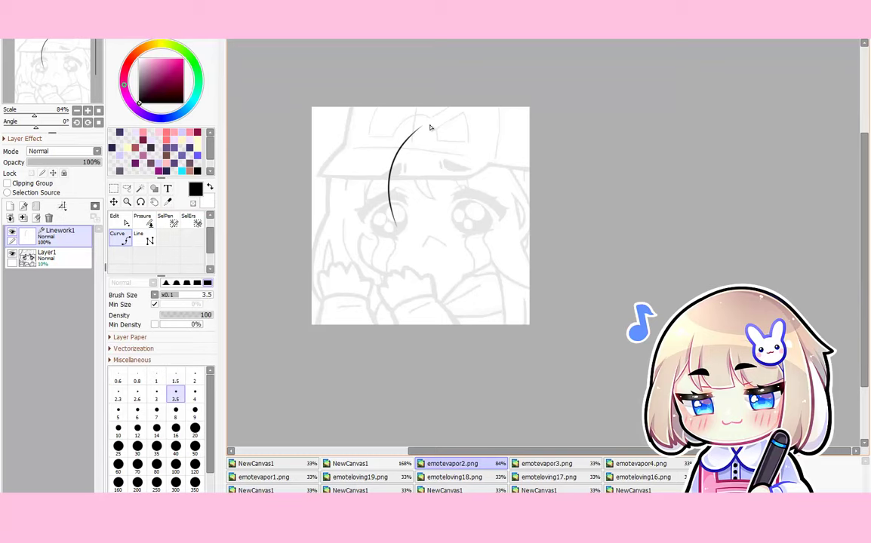
scroll(444, 39, up, 1)
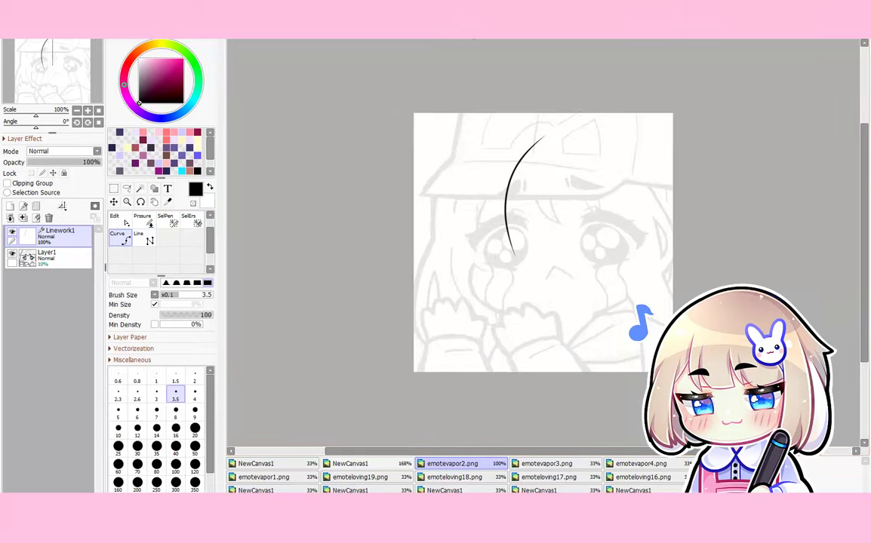
key(h)
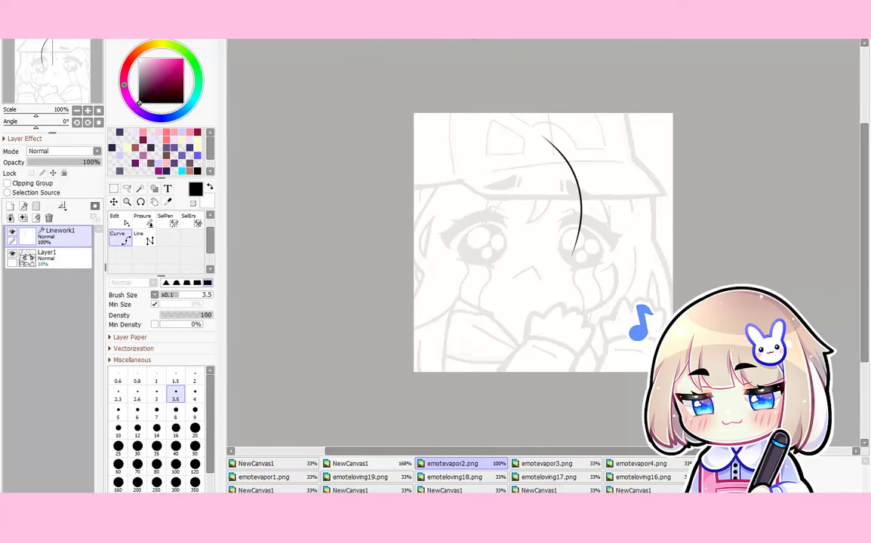
key(h)
key(h)
key(h)
scroll(572, 160, up, 2)
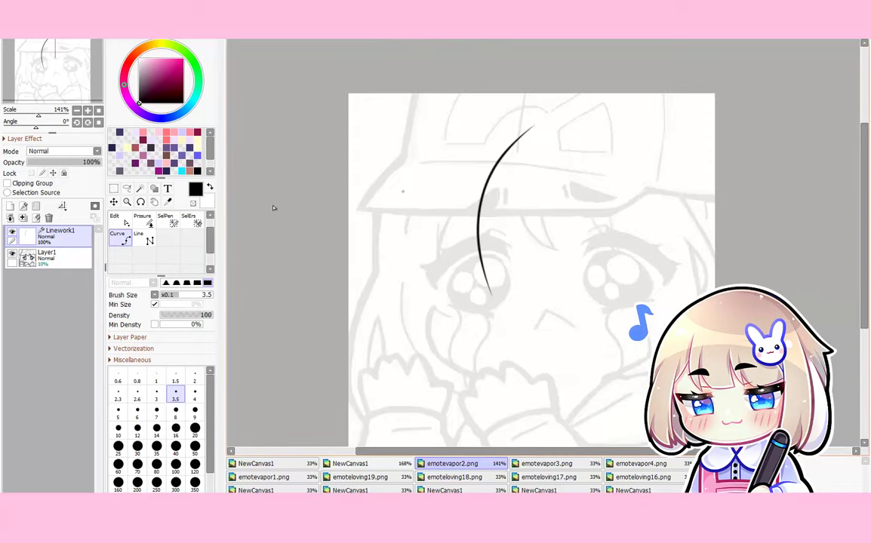
Clear the Linework1 layer and lower the Curve tool's brush size to 3
click(37, 218)
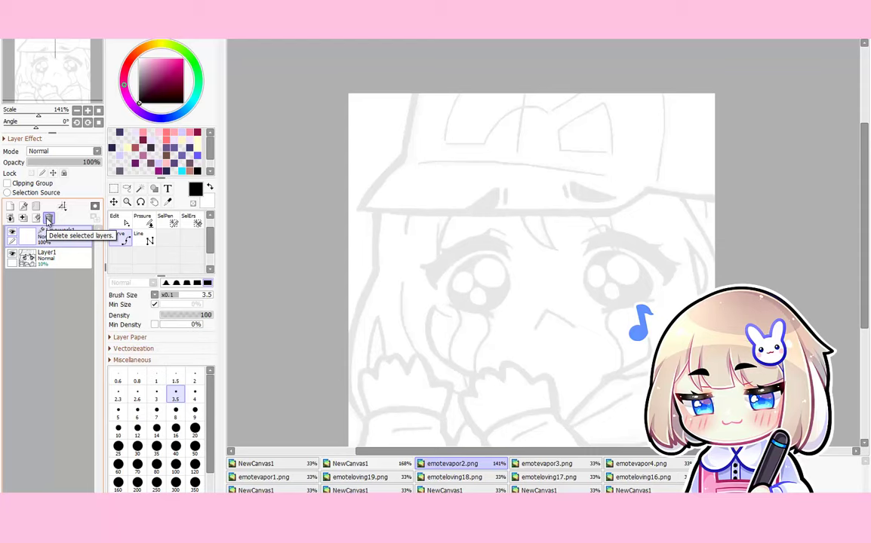
scroll(463, 244, down, 4)
scroll(506, 240, up, 4)
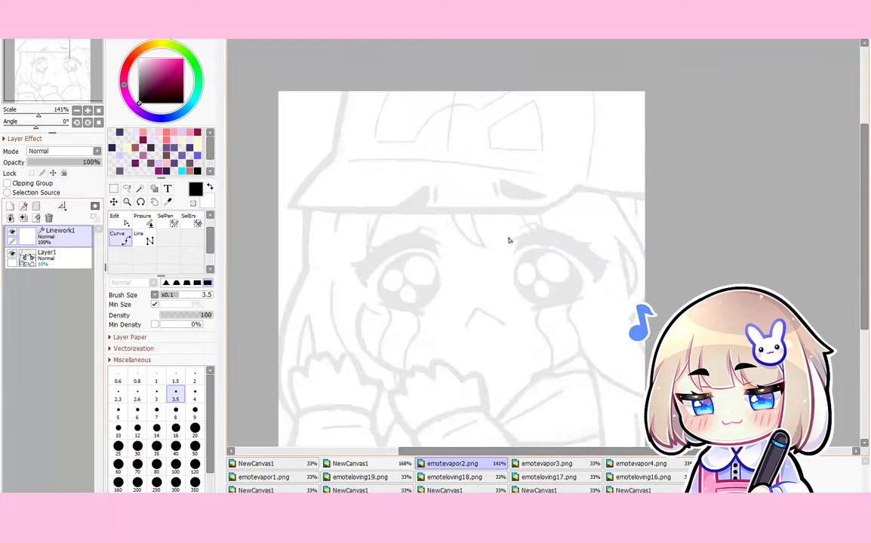
scroll(510, 222, down, 3)
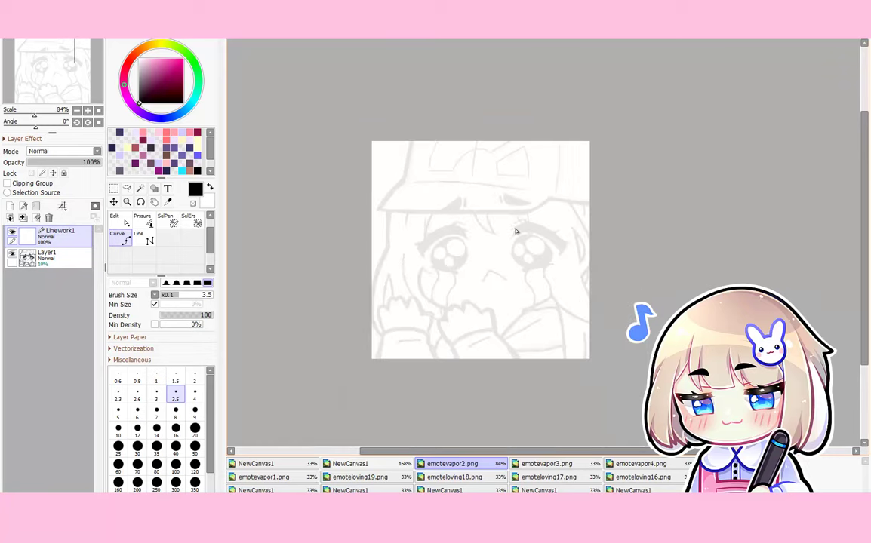
scroll(514, 231, up, 2)
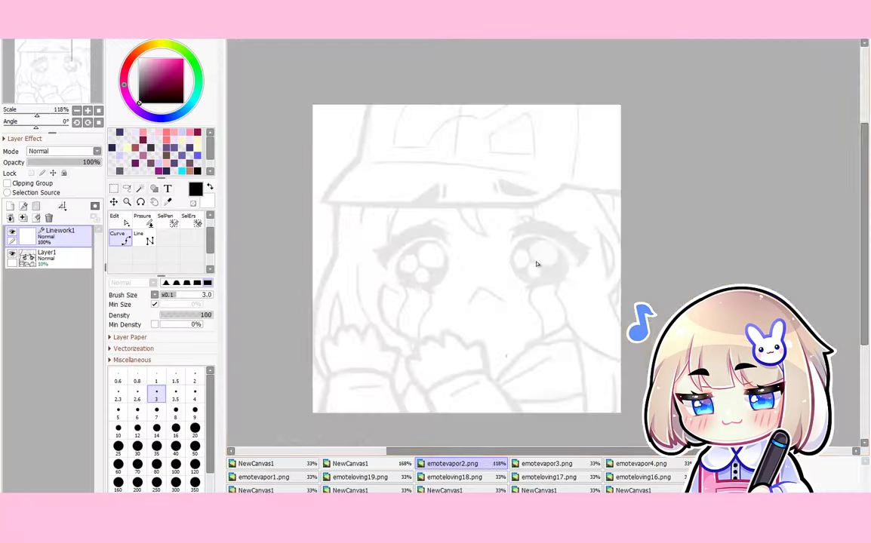
Choose a finer Curve brush size of 2.3 and trace the left edge of the central fringe lock with tapered ends
scroll(450, 276, up, 10)
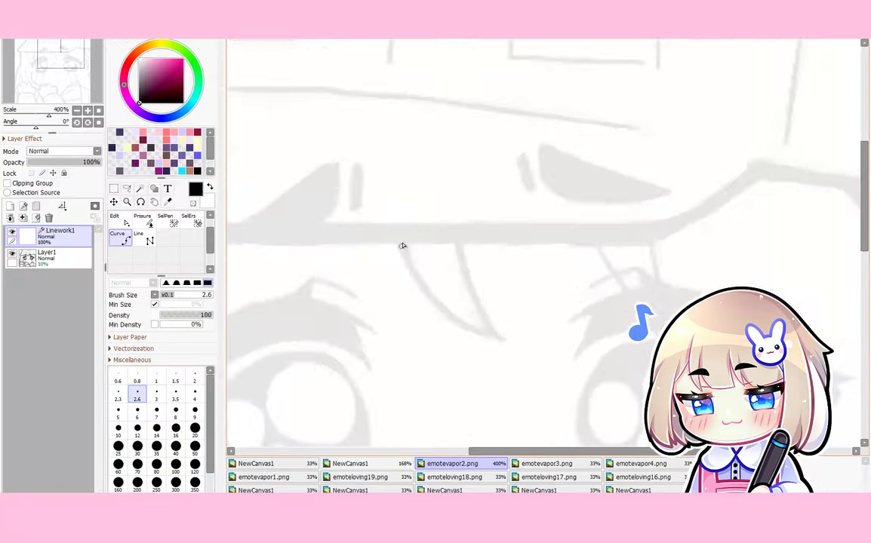
click(396, 233)
click(415, 296)
click(478, 371)
double_click(577, 410)
click(144, 221)
scroll(324, 241, down, 4)
click(120, 239)
Trace the right edge of the central fringe lock down to its tip and taper the curve's ends
scroll(406, 275, up, 1)
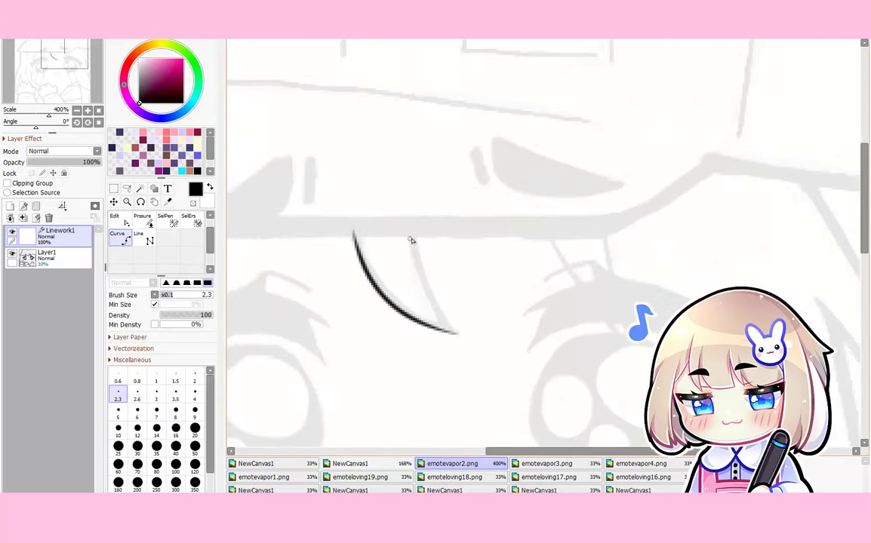
click(444, 322)
double_click(461, 338)
click(143, 220)
click(120, 238)
scroll(519, 208, down, 7)
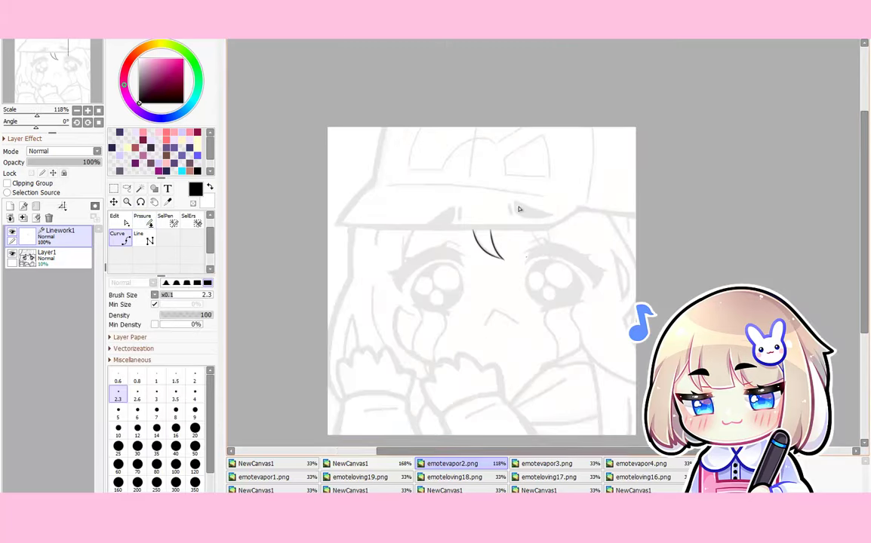
Draw the short upper curve of the hair lock over the left-hand eye, starting at the cap brim, and taper both ends
drag(519, 206, 569, 208)
scroll(516, 105, up, 9)
click(292, 213)
click(457, 189)
double_click(500, 198)
click(148, 226)
drag(500, 198, 460, 198)
drag(292, 213, 253, 212)
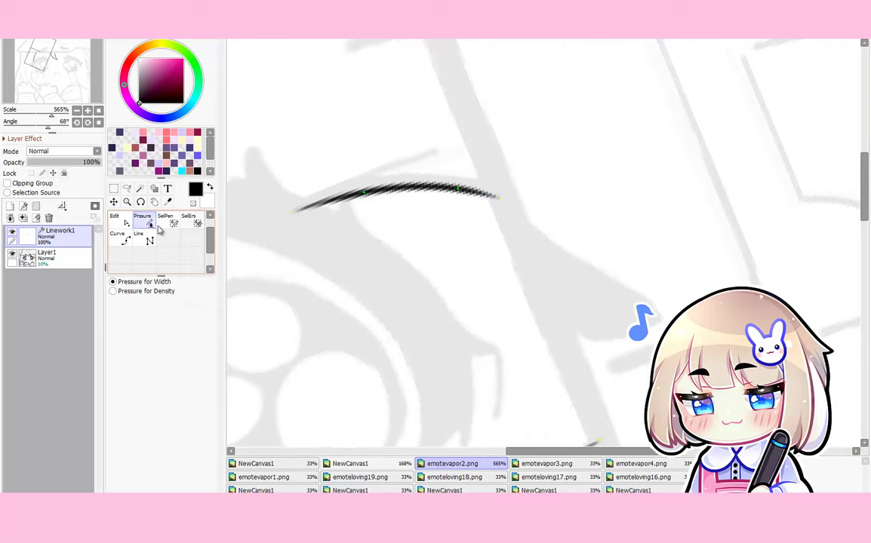
Extend the left-hand hair lock with a longer overlapping curve past the eye down to its tip, tapering both ends
click(120, 238)
scroll(502, 153, down, 9)
key(Home)
key(h)
scroll(649, 253, up, 2)
drag(638, 230, 511, 161)
scroll(548, 196, up, 7)
click(321, 230)
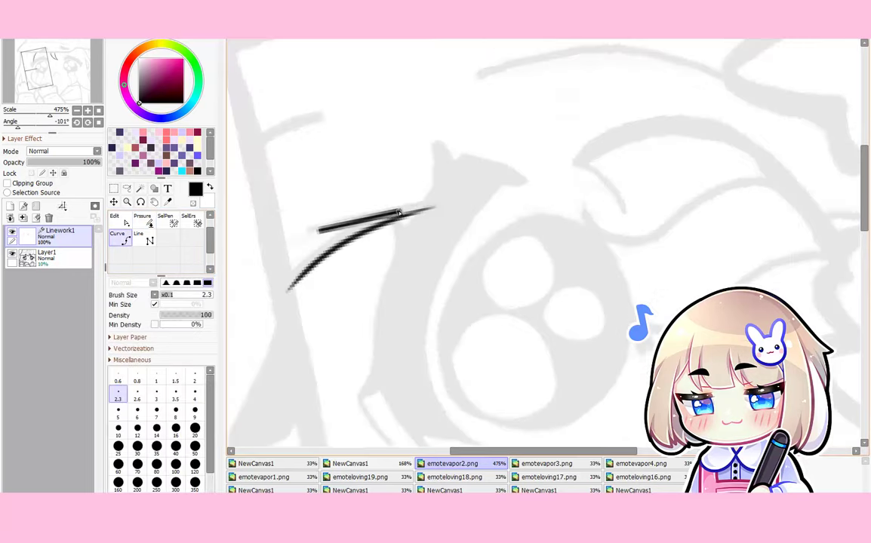
click(513, 193)
double_click(635, 221)
click(148, 225)
drag(321, 230, 264, 233)
drag(635, 220, 543, 251)
key(ctrl)
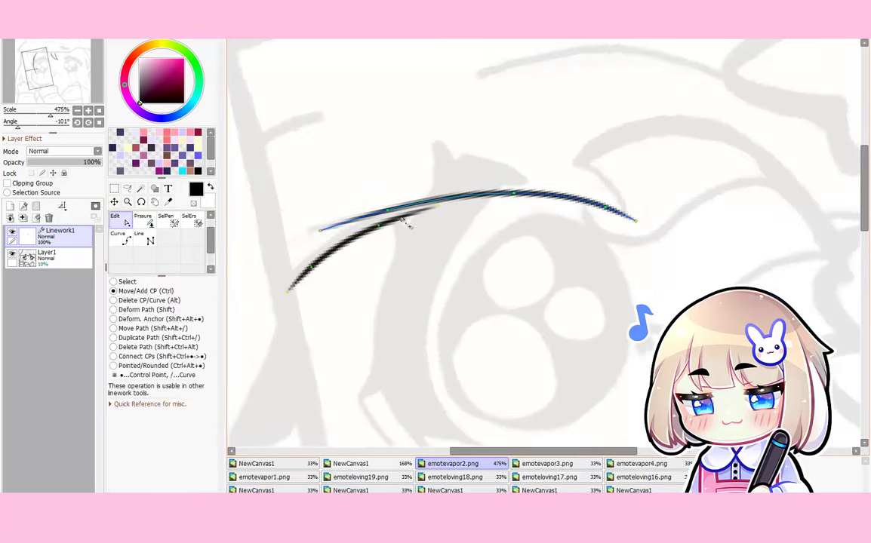
Close the tip of the left-hand hair lock with a short curve and taper its free end
click(128, 240)
scroll(464, 193, up, 1)
double_click(584, 280)
click(144, 221)
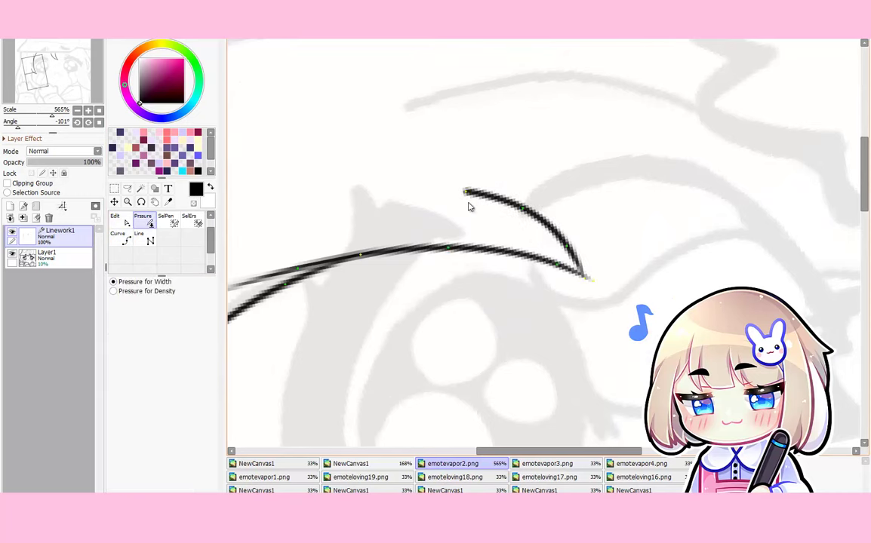
drag(466, 192, 423, 196)
Trace the left-hand cheek outline from the hair lock down towards the raised hand and taper its lower end
click(121, 239)
scroll(453, 227, down, 9)
key(Home)
scroll(445, 249, up, 7)
click(398, 199)
click(387, 296)
scroll(408, 317, up, 1)
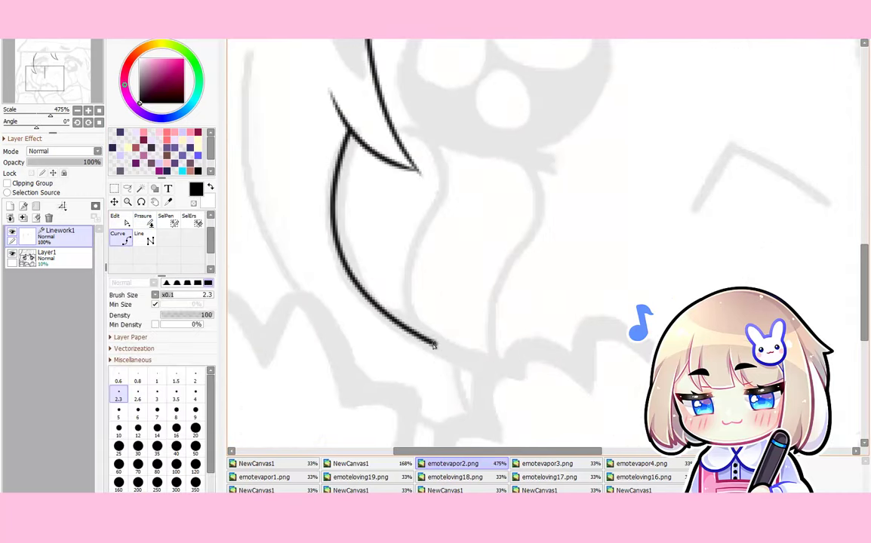
double_click(494, 373)
scroll(437, 302, down, 10)
scroll(415, 279, up, 9)
click(144, 221)
drag(434, 380, 393, 381)
Draw a short fringe curve from the cap brim across the right-hand eye and taper its ends
click(120, 238)
scroll(378, 226, down, 9)
scroll(456, 166, up, 11)
click(400, 181)
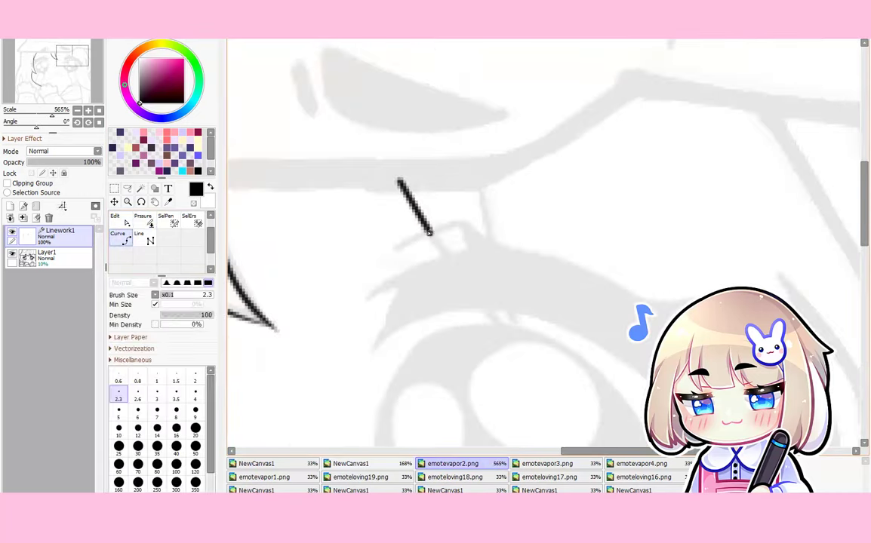
click(428, 236)
click(485, 306)
double_click(521, 339)
click(119, 221)
click(143, 221)
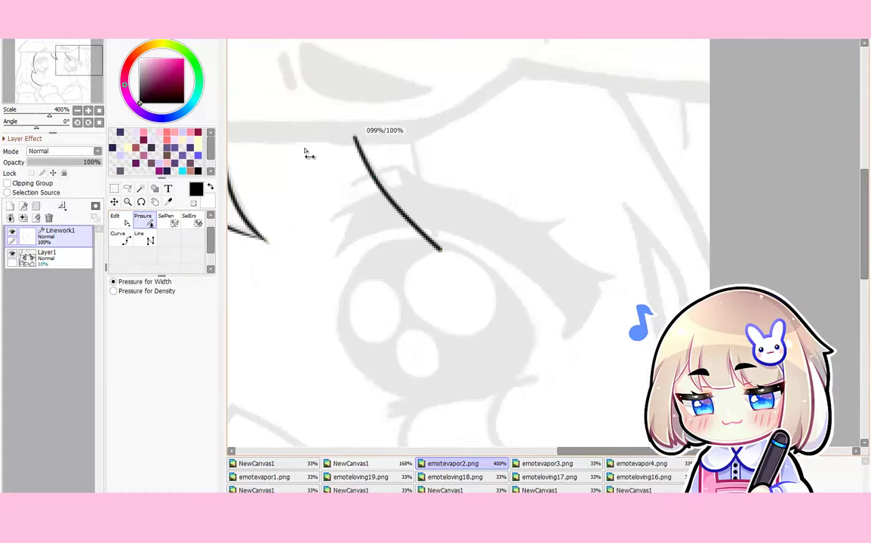
click(119, 221)
scroll(359, 200, up, 2)
Draw a long curve for the right-hand side lock from the cap brim past the eye and down the cheek
click(121, 239)
scroll(474, 62, down, 8)
scroll(474, 68, up, 3)
key(Delete)
key(Delete)
key(Delete)
key(Delete)
key(Delete)
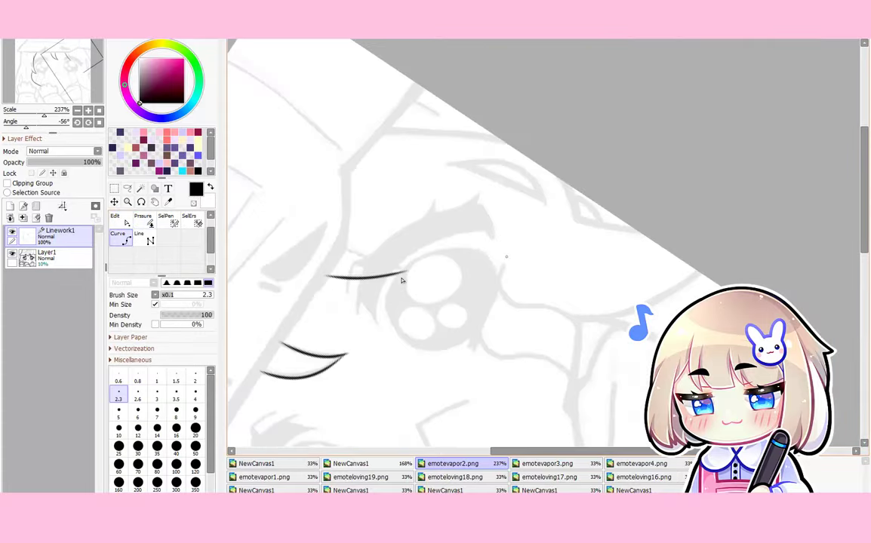
click(516, 303)
double_click(717, 269)
Refine the long curve of the right-hand side lock and taper its ends
click(120, 221)
scroll(349, 239, up, 2)
mouse_move(345, 257)
mouse_down()
mouse_move(344, 245)
mouse_move(273, 260)
mouse_up()
click(143, 222)
scroll(273, 261, down, 2)
drag(641, 291, 482, 283)
drag(569, 273, 441, 314)
click(118, 243)
scroll(362, 173, down, 5)
key(Home)
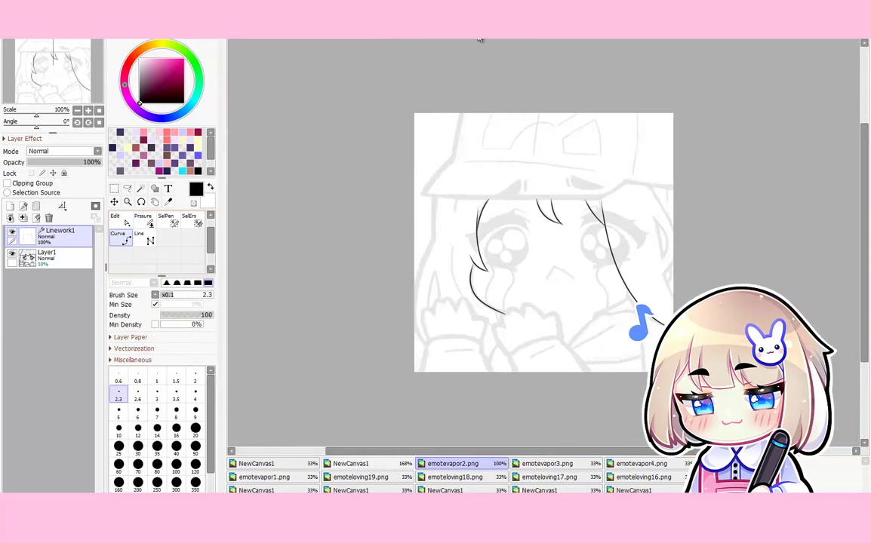
Trace the outer hair edge from the cap brim out past the canvas's right edge and taper its starting point
click(481, 33)
key(Delete)
key(Delete)
key(Delete)
key(Delete)
key(Delete)
key(Delete)
key(Delete)
key(Delete)
scroll(570, 370, up, 7)
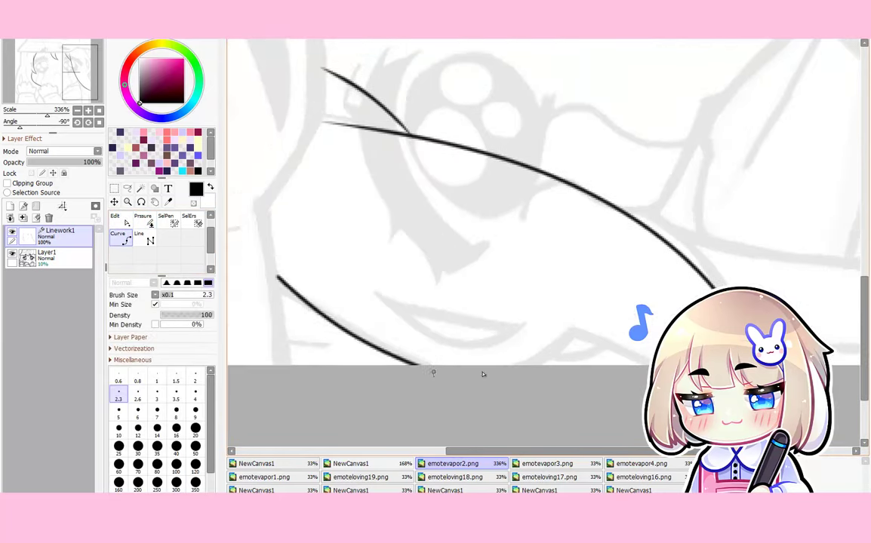
click(143, 221)
drag(278, 277, 249, 274)
Draw a short curve from the tip of the outer hair lock out beyond the canvas's right edge
click(119, 239)
scroll(577, 336, up, 3)
click(411, 292)
click(481, 315)
double_click(579, 366)
click(144, 221)
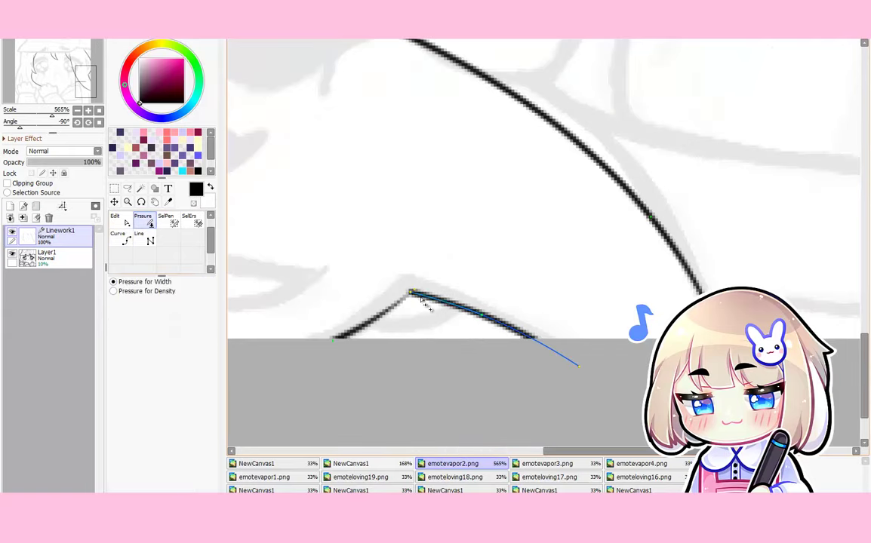
Draw the bowed outer edge of the small crescent-shaped lock beside the right-hand eye and taper both ends
click(119, 238)
scroll(321, 271, up, 1)
click(143, 221)
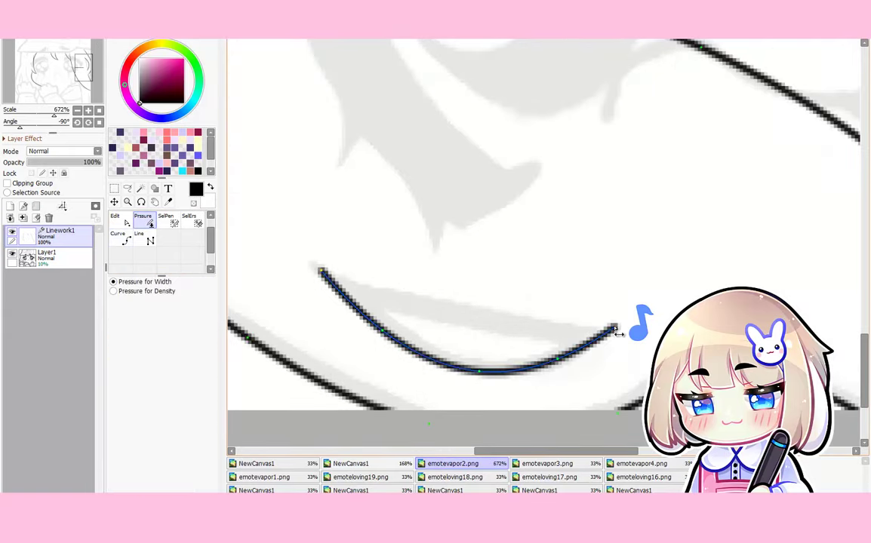
drag(619, 328, 590, 327)
drag(323, 271, 291, 246)
Close the small crescent-shaped lock with a nearly straight inner curve and taper its end
click(119, 238)
scroll(429, 313, down, 1)
click(143, 221)
drag(463, 399, 434, 398)
scroll(453, 377, up, 1)
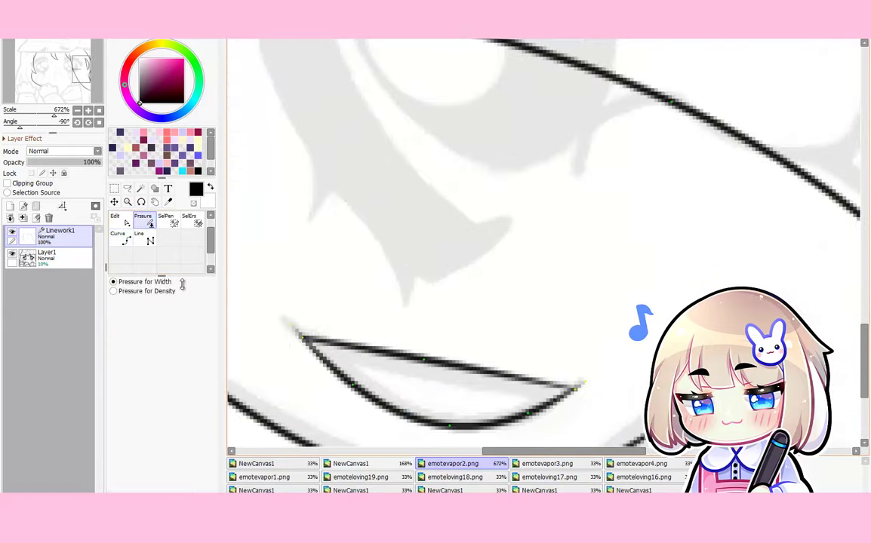
Start tracing the collar's outer edge with the Curve tool, inward from the canvas border
click(119, 239)
scroll(500, 265, down, 11)
click(468, 37)
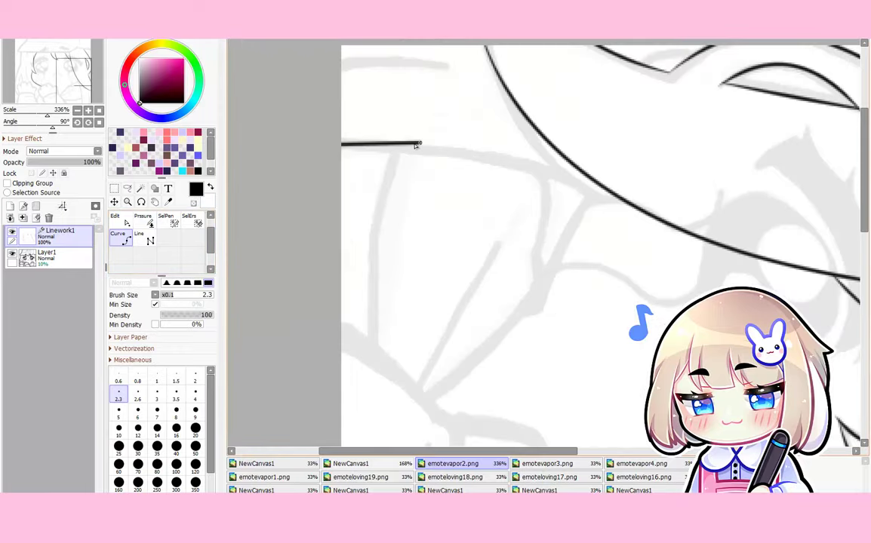
scroll(673, 371, up, 7)
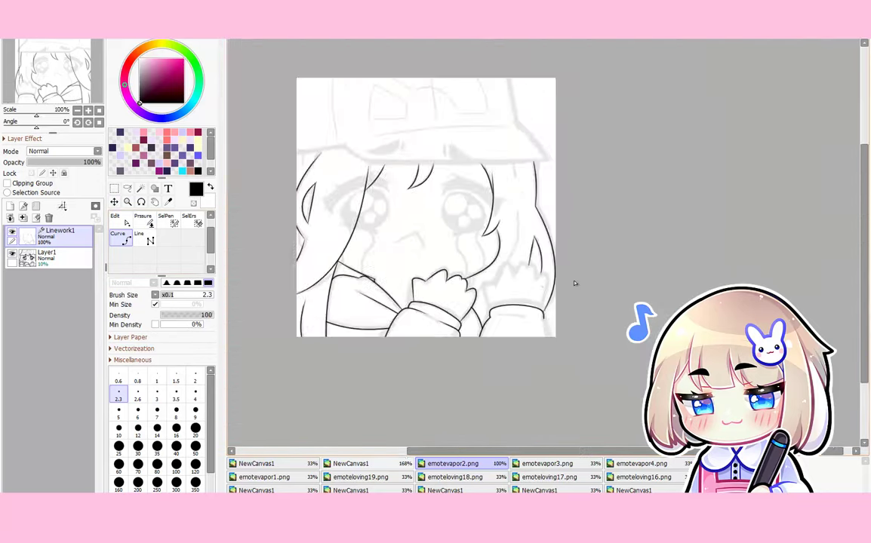
Draw a fold line across the sleeve just below the right-hand cuff's upper edge and taper both ends
click(363, 337)
click(434, 334)
double_click(521, 350)
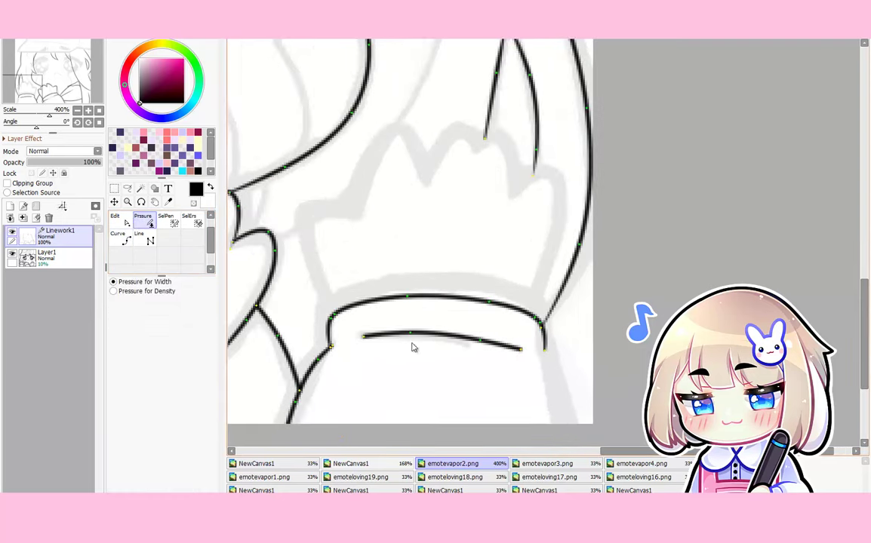
drag(363, 336, 343, 338)
drag(521, 349, 504, 350)
drag(528, 351, 490, 316)
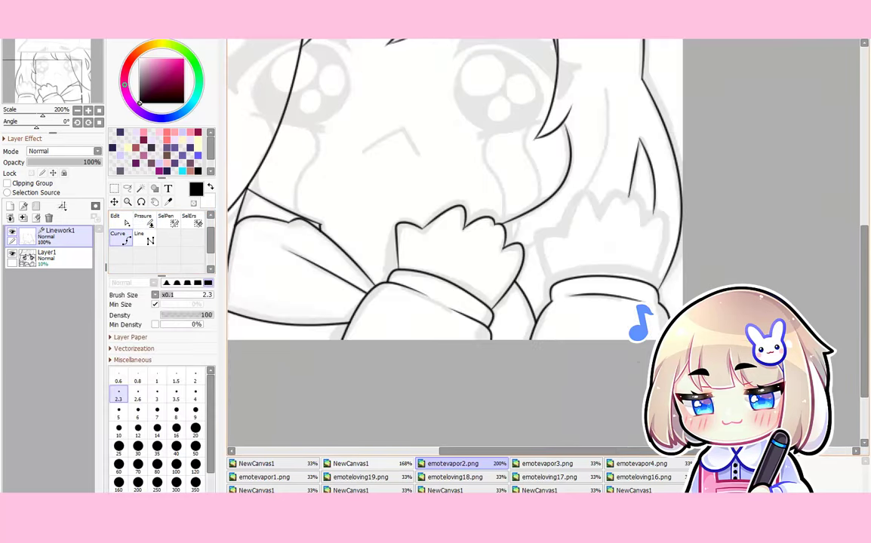
Mirror and tilt the canvas, and trace the inner side of the raised hand down toward its cuff
key(h)
scroll(517, 344, down, 3)
scroll(520, 339, up, 6)
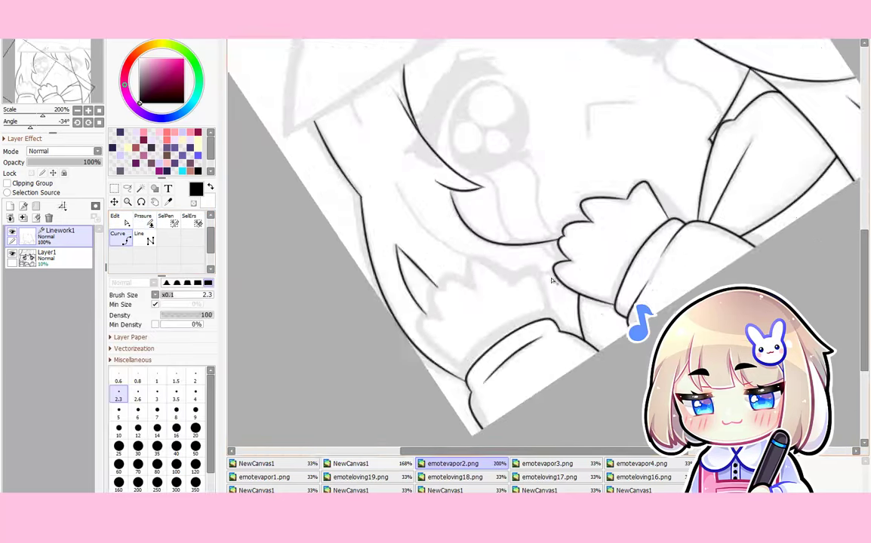
scroll(453, 301, up, 4)
click(493, 305)
click(551, 268)
double_click(590, 392)
scroll(434, 295, down, 4)
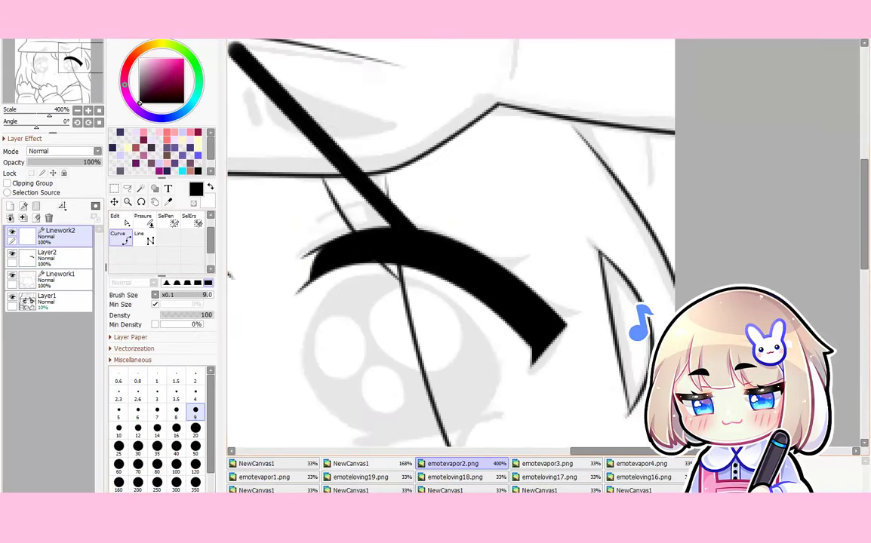
Draw a short lash spike off the upper edge of the thick black eyelash and taper it to a point
click(122, 239)
scroll(468, 257, down, 1)
click(397, 253)
double_click(460, 256)
click(144, 219)
drag(460, 256, 426, 258)
Draw another lash spike at the outer corner of the black eyelash and taper its tip
click(122, 238)
scroll(483, 294, up, 1)
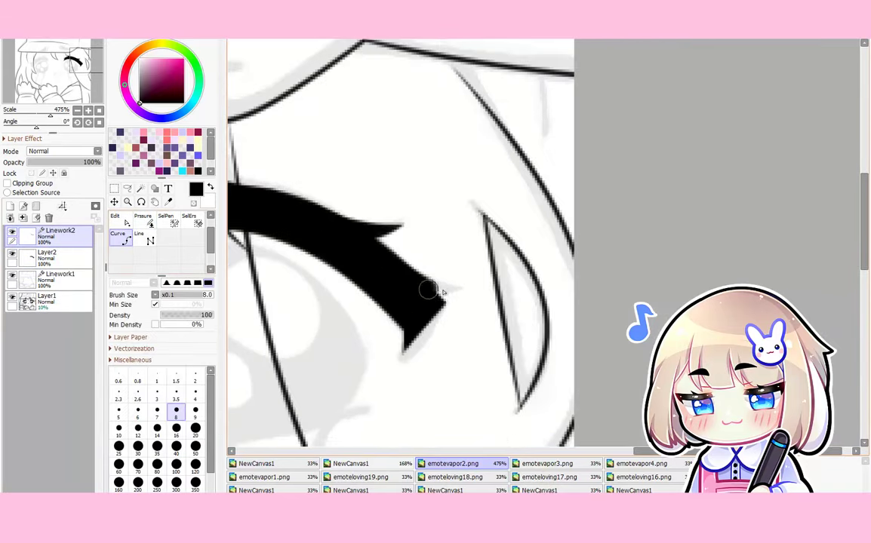
click(428, 290)
double_click(462, 289)
click(144, 219)
drag(462, 289, 424, 286)
scroll(462, 289, down, 7)
Draw a small curved lash beside the inner corner of the black eyelash with brush size 3.5 and taper its end
click(122, 239)
scroll(377, 283, up, 7)
key(Delete)
key(Delete)
key(Delete)
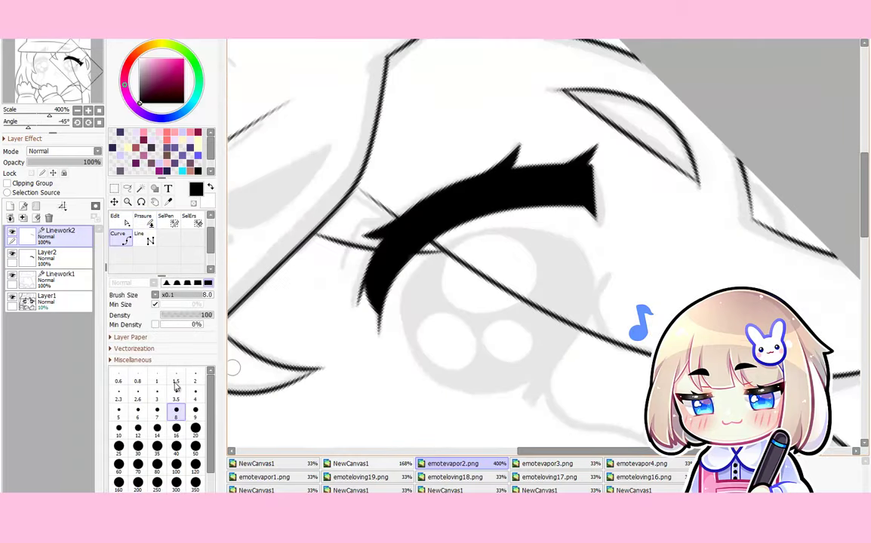
click(175, 390)
scroll(370, 269, up, 3)
click(365, 271)
click(348, 311)
double_click(345, 348)
click(143, 220)
drag(344, 347, 325, 317)
Extend the eyelash's inner tip with a short curve and taper it to a fine point
click(123, 238)
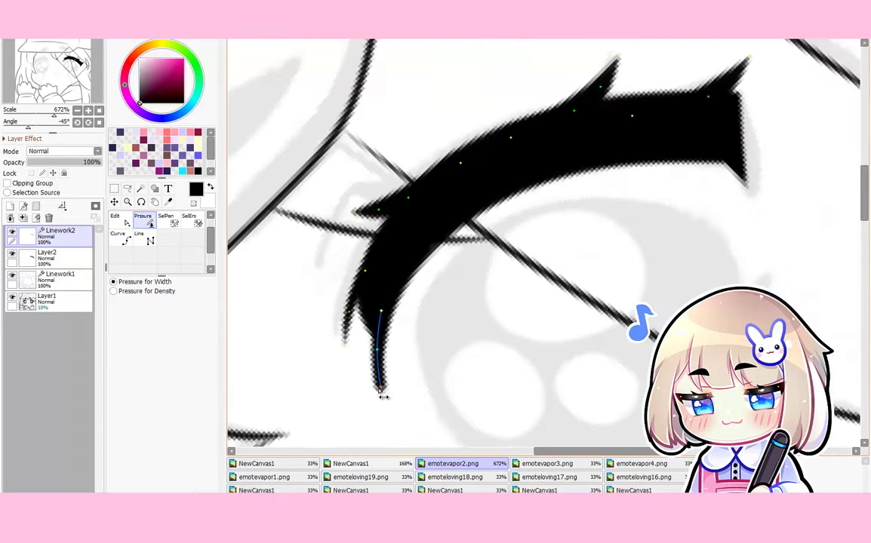
drag(380, 390, 356, 355)
click(122, 238)
scroll(306, 223, down, 7)
Outline the round iris under the black eyelash with a curve at brush size 2.3
key(Home)
key(h)
key(h)
click(119, 394)
scroll(638, 215, up, 7)
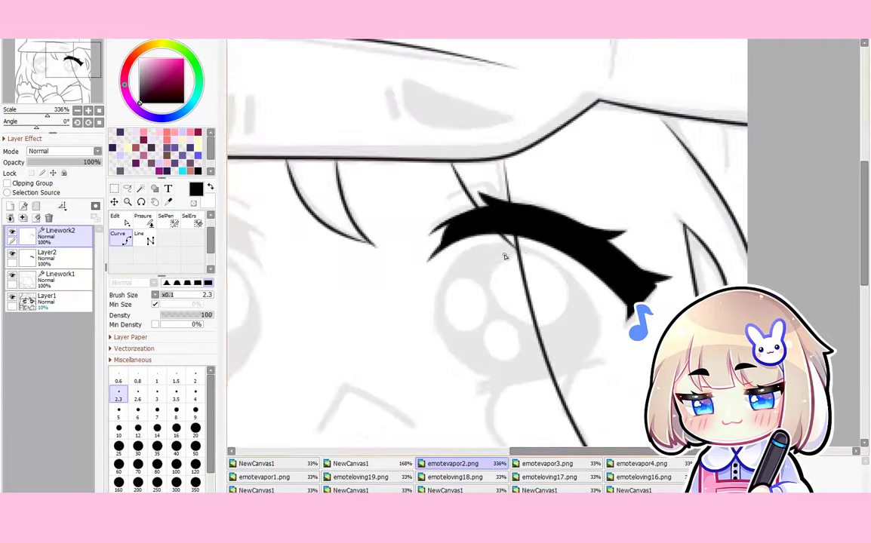
scroll(505, 256, up, 1)
drag(402, 372, 513, 412)
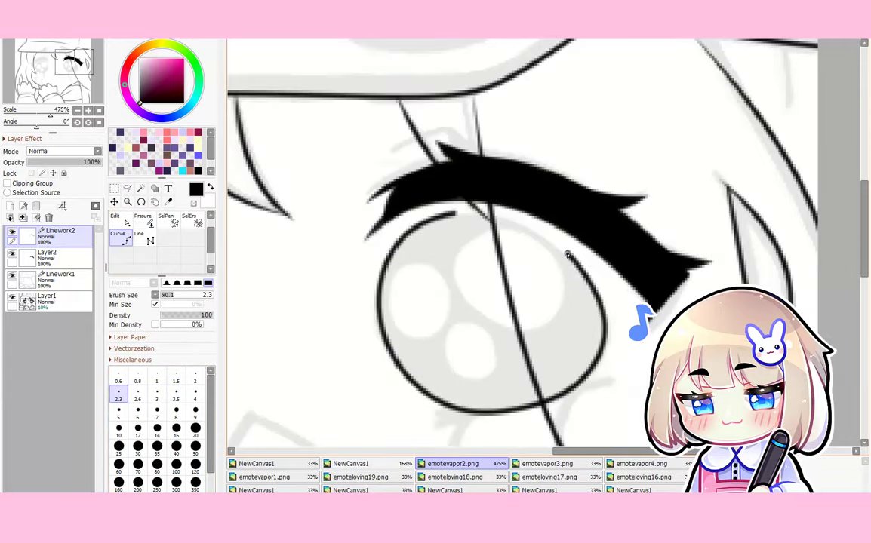
Adjust the control points at the top of the iris outline so its ends meet
scroll(412, 251, up, 1)
click(142, 221)
click(119, 220)
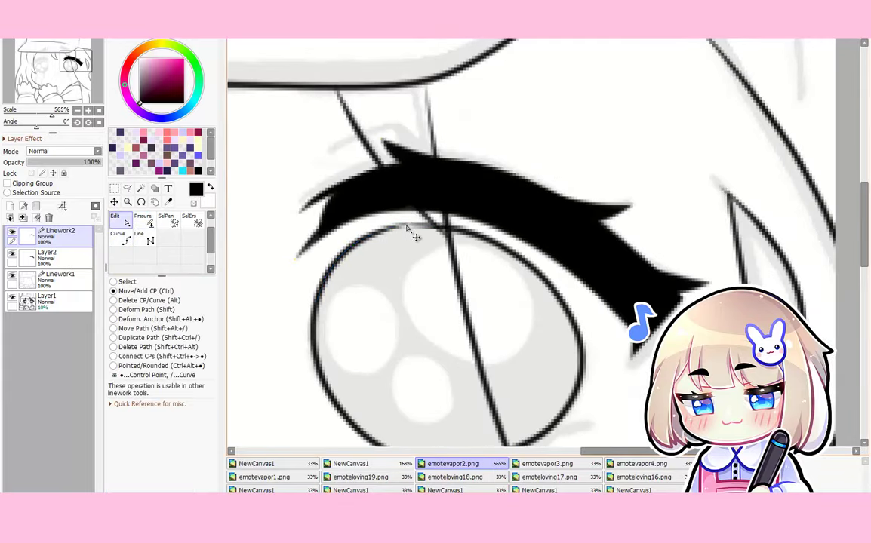
click(121, 239)
Draw the lower lash line across the bottom of the iris with brush size 2.6 and taper both ends
scroll(362, 249, down, 2)
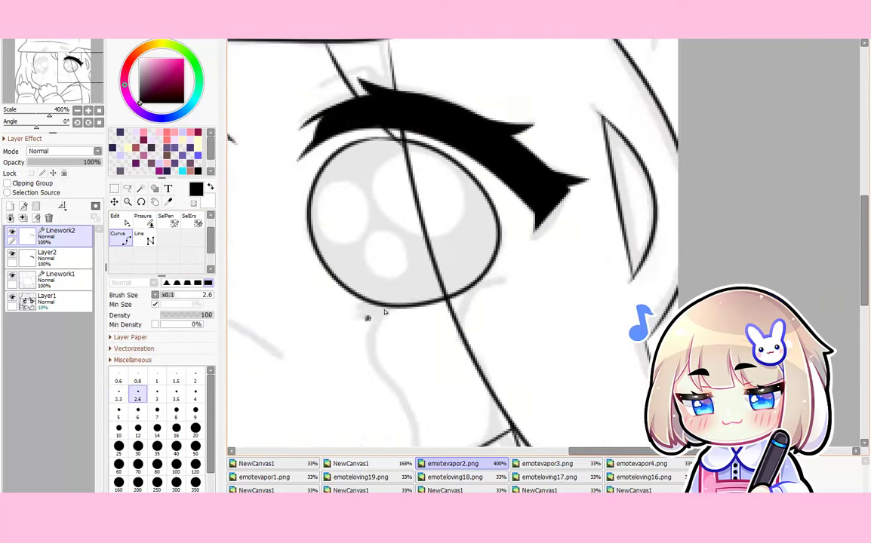
double_click(509, 281)
scroll(462, 261, down, 9)
scroll(467, 229, up, 6)
click(143, 220)
drag(470, 330, 441, 332)
drag(390, 352, 362, 353)
scroll(435, 347, up, 3)
click(119, 219)
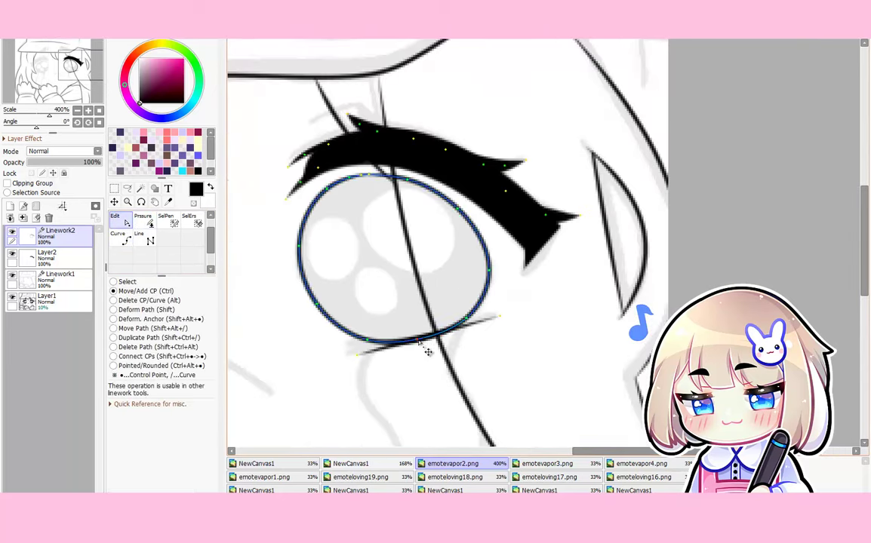
key(p)
click(120, 239)
Draw the eyelid crease arching above the inner end of the black eyelash and taper its end
scroll(452, 246, down, 4)
click(429, 37)
click(381, 38)
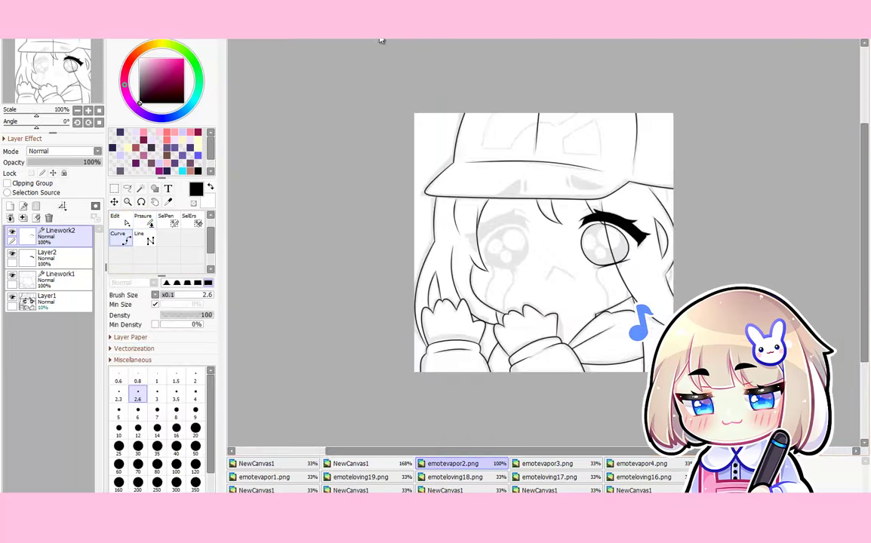
click(462, 38)
scroll(447, 248, up, 4)
double_click(504, 263)
click(142, 221)
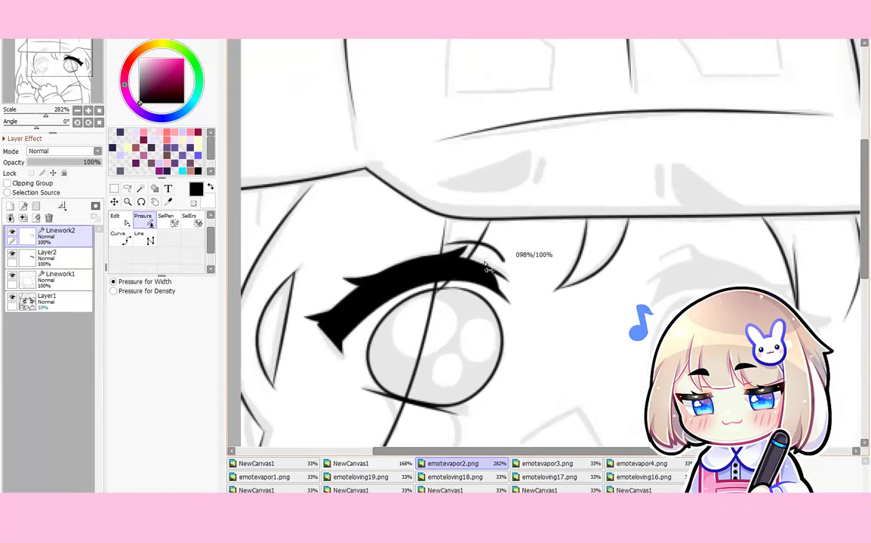
drag(504, 263, 474, 264)
click(119, 238)
Trace the rounded lower edge of the eyebrow above the inked eye with a curve
scroll(472, 252, down, 6)
scroll(468, 249, up, 4)
mouse_move(664, 286)
mouse_down()
mouse_move(656, 189)
mouse_move(423, 91)
mouse_up()
click(462, 38)
scroll(435, 184, up, 5)
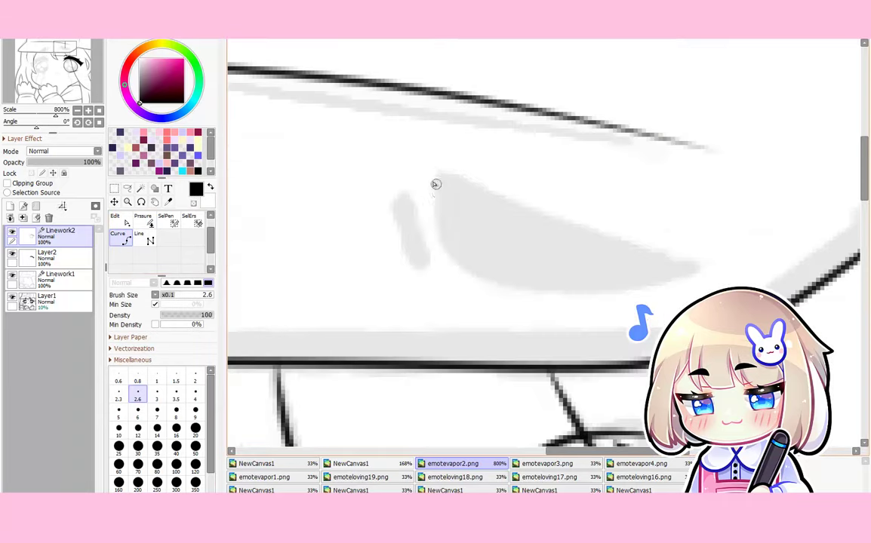
click(428, 174)
click(478, 261)
double_click(668, 269)
scroll(528, 257, down, 4)
scroll(377, 242, up, 3)
click(143, 221)
click(121, 239)
Close the eyebrow shape with a nearly straight upper edge between its two ends
scroll(304, 185, up, 1)
click(292, 189)
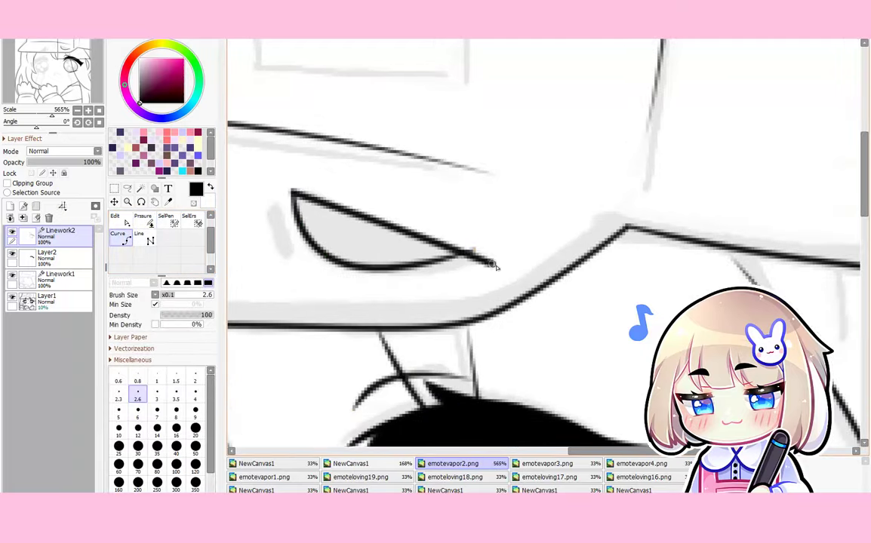
double_click(473, 251)
click(143, 220)
Select the inside of the eyebrow outline and fill it with black on a new layer above Layer2
click(140, 189)
scroll(319, 225, up, 3)
click(312, 235)
click(50, 258)
click(10, 206)
click(121, 257)
click(346, 240)
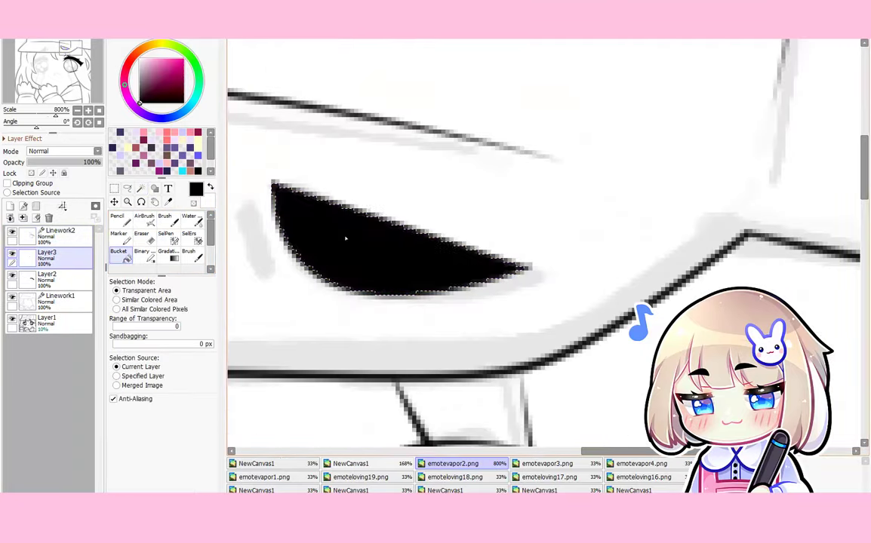
On a fresh linework layer, draw a short frown mark beside the filled eyebrow at brush size 3.5 and taper its upper end
scroll(369, 248, down, 2)
click(24, 206)
click(121, 239)
click(330, 266)
click(320, 245)
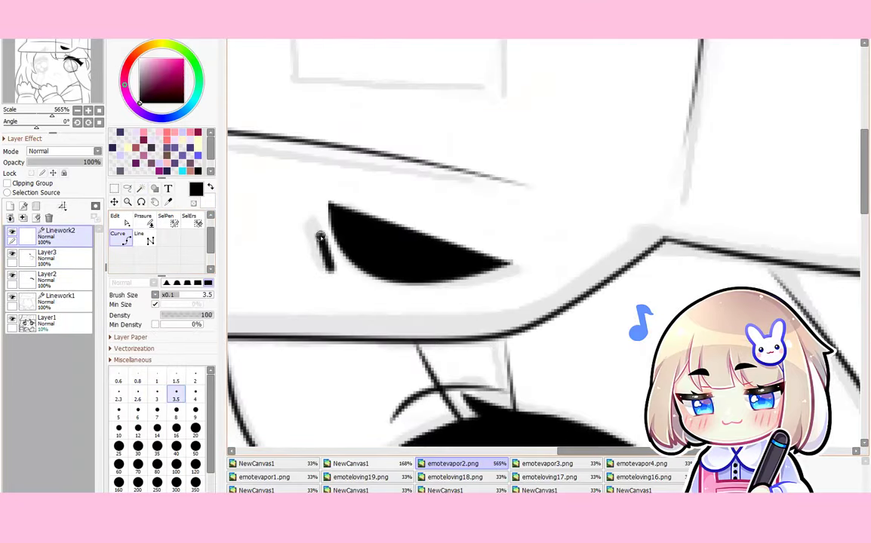
double_click(312, 206)
click(143, 220)
click(120, 239)
scroll(544, 196, down, 3)
click(143, 223)
scroll(420, 198, up, 2)
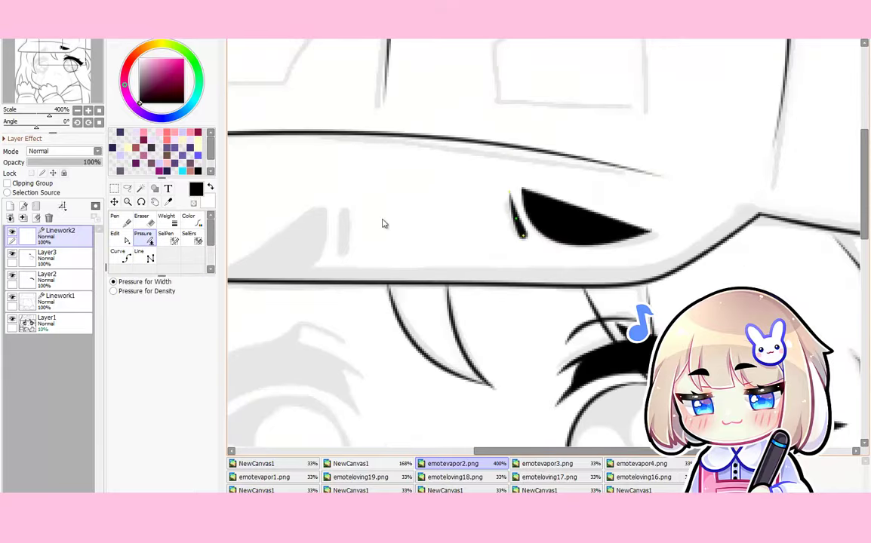
click(121, 255)
Draw the lower edge of the second eye's upper eyelash with brush size 2.6 and taper its inner end
scroll(453, 226, down, 3)
key(Delete)
key(Home)
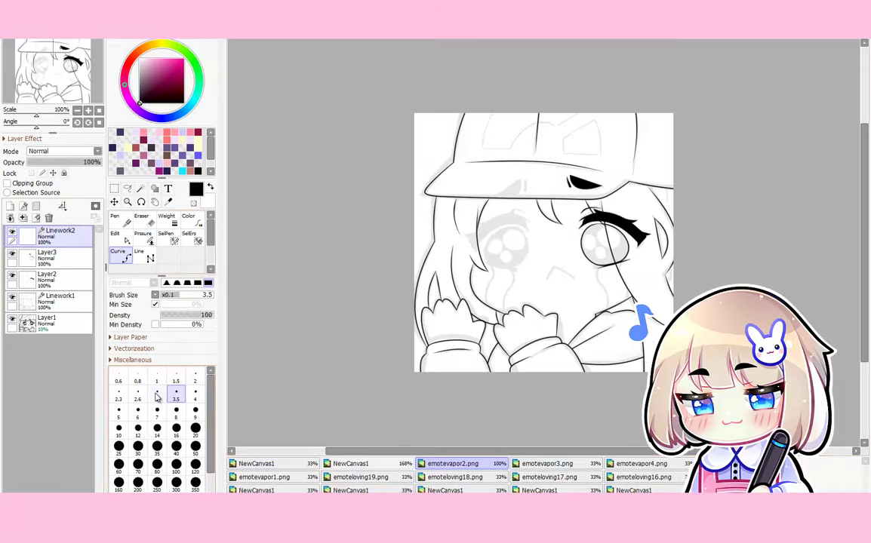
click(138, 394)
scroll(483, 222, up, 5)
click(318, 226)
click(423, 187)
double_click(614, 313)
scroll(466, 198, down, 10)
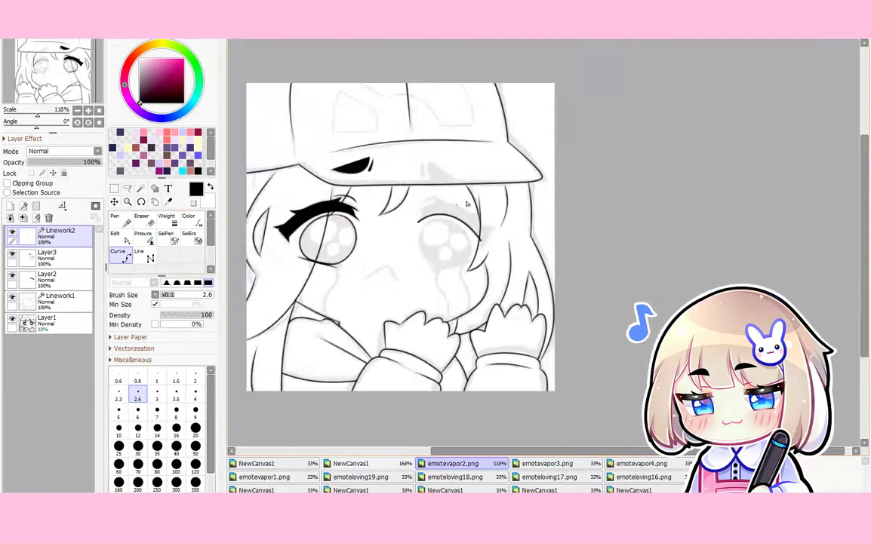
scroll(466, 198, up, 7)
click(143, 239)
drag(370, 229, 291, 256)
Draw the arched upper edge of the second eye's lash band and its slanted outer end
click(122, 254)
scroll(366, 197, up, 2)
click(382, 233)
click(390, 203)
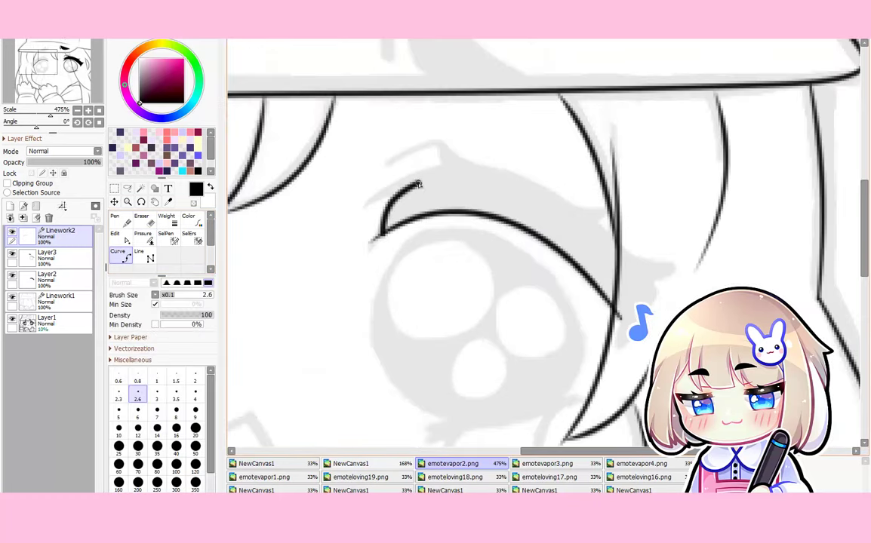
double_click(660, 295)
scroll(290, 330, down, 2)
click(142, 238)
scroll(558, 302, up, 2)
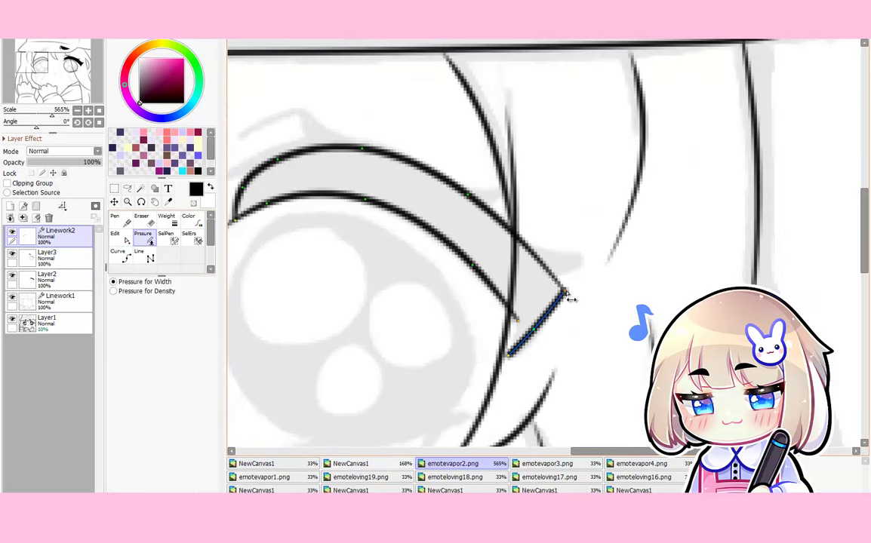
Close the gap at the lash band's outer lower corner with a short curve and taper its end
click(120, 257)
click(518, 320)
double_click(510, 353)
click(143, 239)
drag(509, 353, 451, 358)
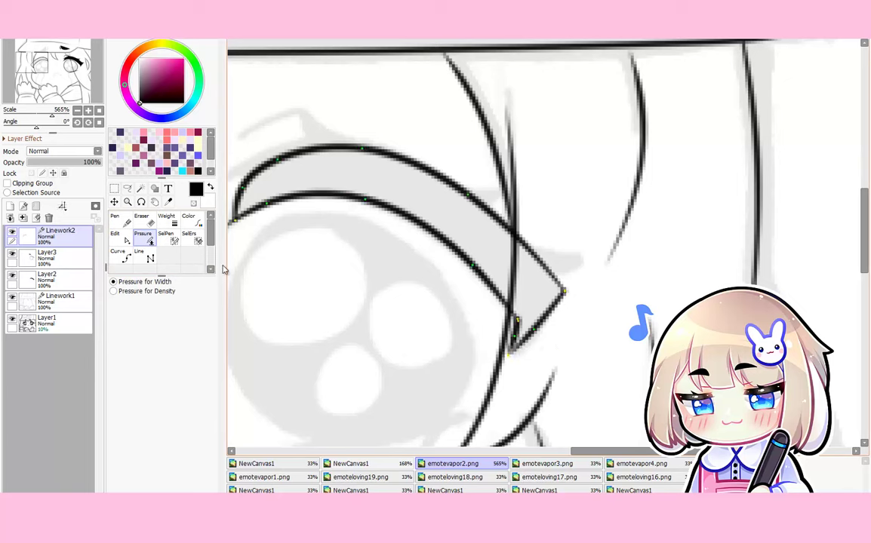
click(117, 238)
scroll(534, 344, up, 2)
Select the inside of the second eye's lash outline and fill it with black on Layer3
click(120, 256)
scroll(529, 265, down, 6)
scroll(539, 245, up, 3)
click(141, 189)
click(483, 225)
scroll(573, 306, down, 3)
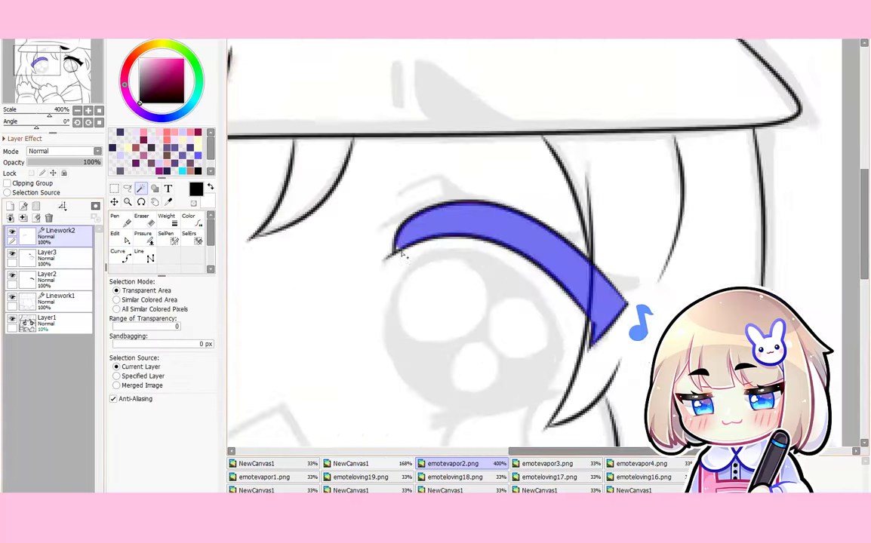
scroll(402, 253, down, 3)
click(50, 257)
click(121, 257)
click(454, 231)
Merge the lash outline layer Linework2 down into Layer3 and add a new linework layer on top
click(50, 235)
click(23, 218)
click(24, 206)
scroll(429, 216, up, 2)
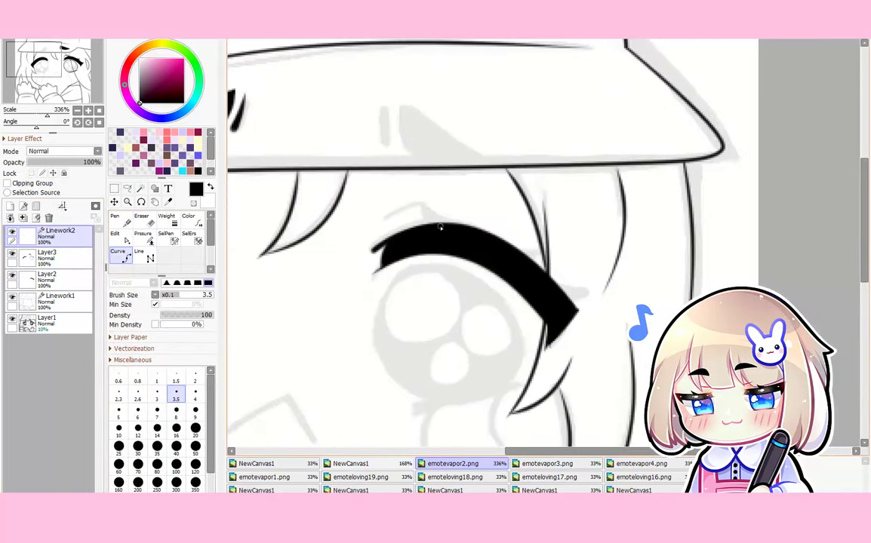
Draw a pointed lash on the upper edge of the second eye's lash band with a size 8 curve and taper its tip
scroll(445, 230, down, 3)
key(Delete)
key(Delete)
key(Delete)
key(Delete)
key(Home)
key(h)
scroll(557, 215, up, 4)
click(195, 412)
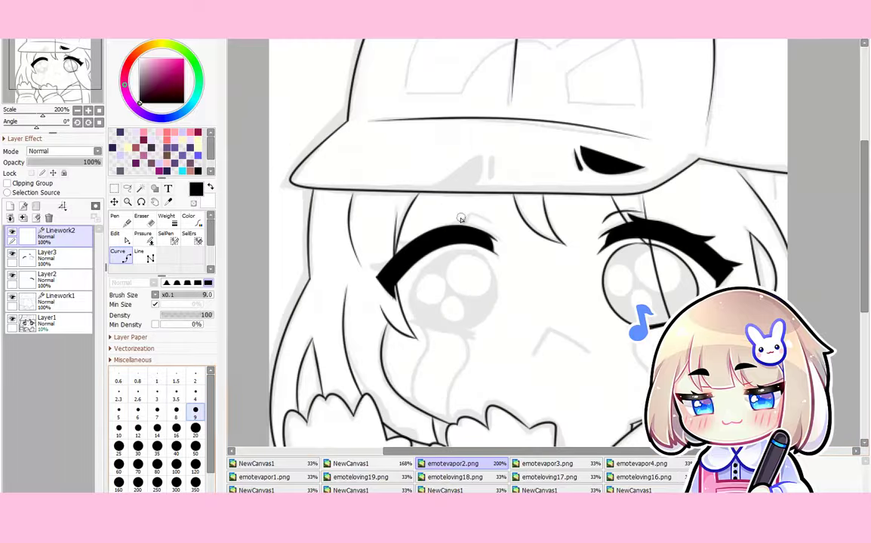
scroll(460, 218, up, 4)
click(176, 412)
click(415, 246)
double_click(486, 214)
click(144, 238)
scroll(415, 229, down, 7)
click(120, 256)
key(h)
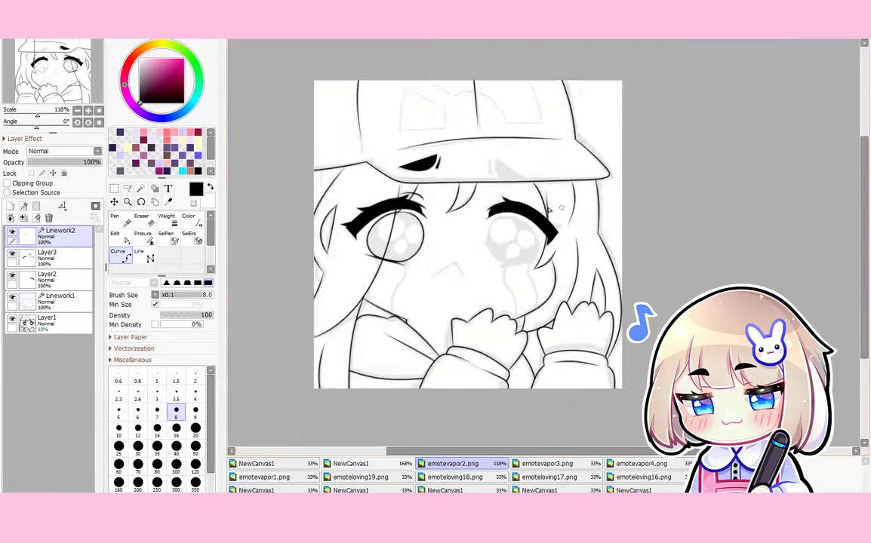
Add two pointed lashes to the outer side of the second eye's lash band and taper their tips
scroll(549, 209, up, 7)
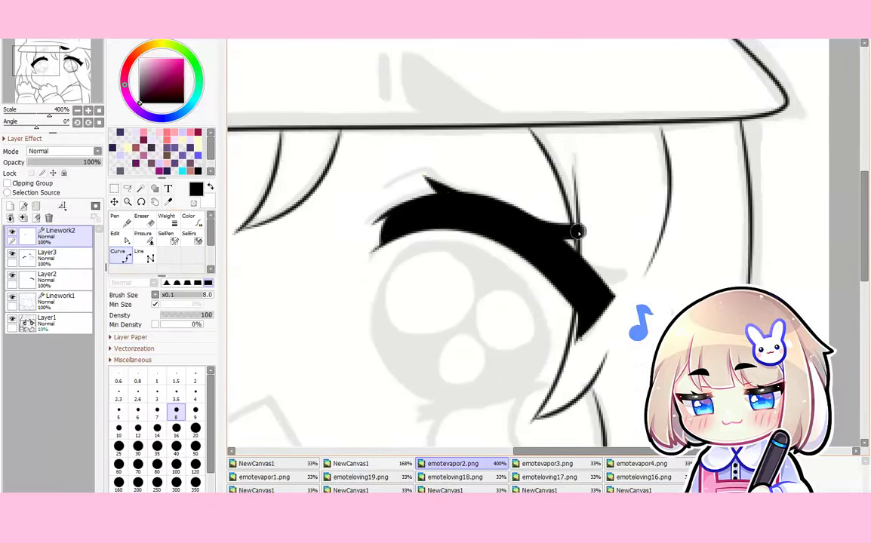
click(591, 274)
double_click(625, 273)
click(143, 238)
Trace the second eye's round iris outline with a size 2.6 curve and even out its pressure at the upper joint
click(120, 256)
scroll(520, 260, down, 5)
key(Delete)
key(Delete)
key(Delete)
key(Delete)
key(Delete)
key(Delete)
key(Home)
key(h)
click(157, 394)
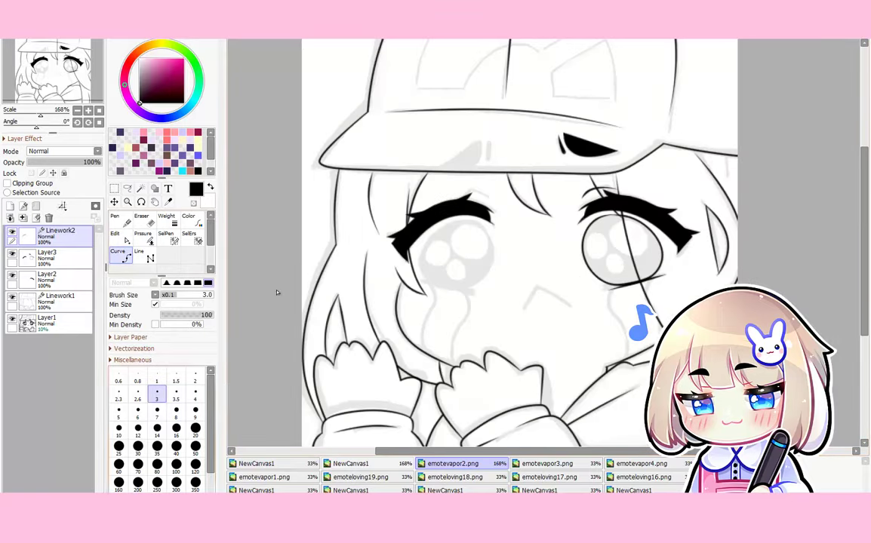
scroll(476, 209, up, 4)
key(Escape)
click(137, 394)
scroll(449, 240, up, 1)
click(490, 200)
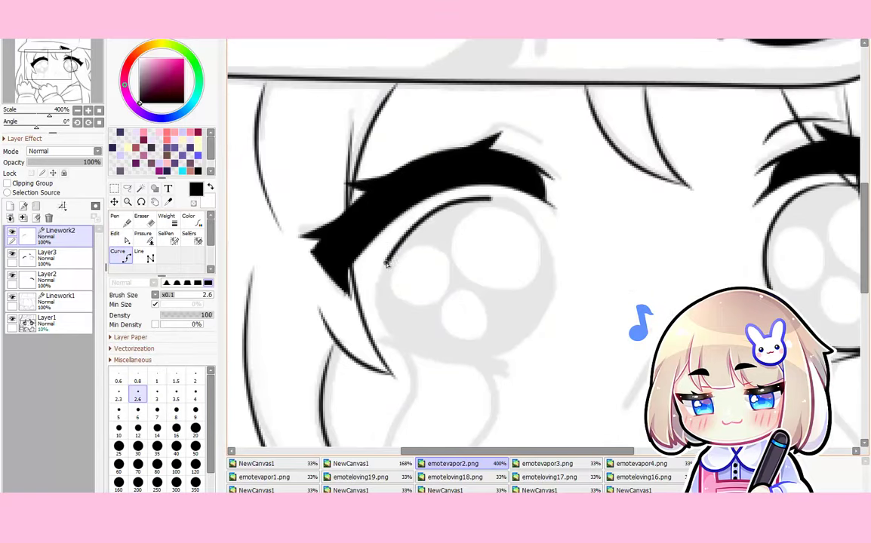
click(386, 265)
click(420, 351)
click(519, 351)
scroll(547, 239, up, 3)
drag(491, 182, 445, 187)
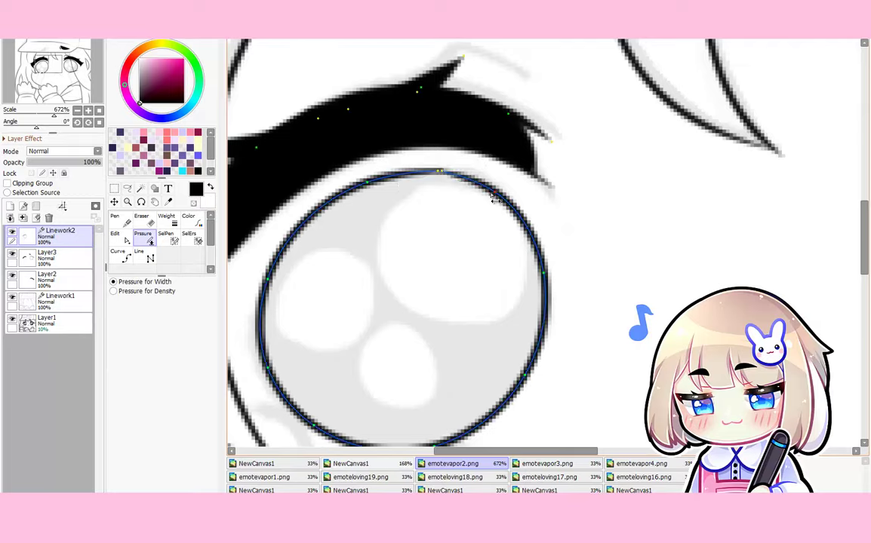
Taper both ends of the lower lash line beneath the second eye and adjust the line width at its middle points
scroll(377, 315, down, 2)
click(143, 239)
drag(489, 321, 468, 321)
drag(334, 283, 313, 284)
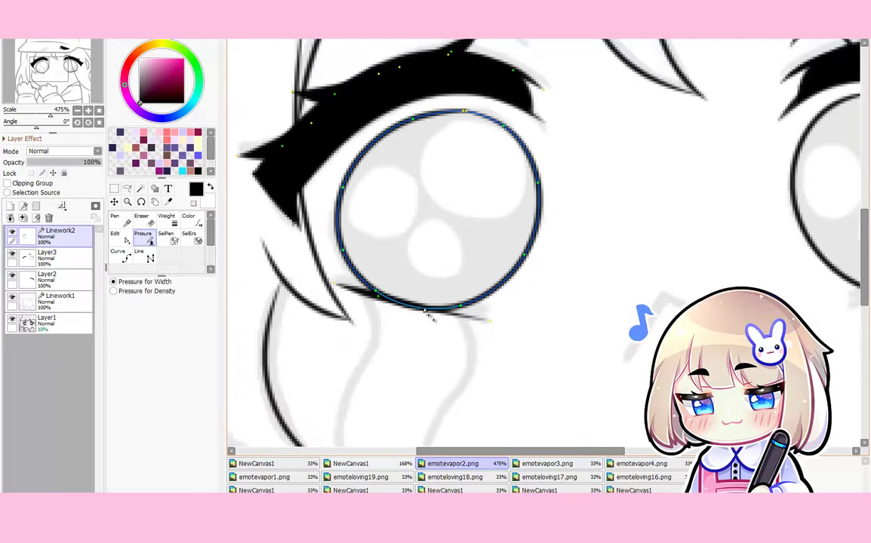
drag(375, 291, 394, 294)
drag(461, 305, 478, 308)
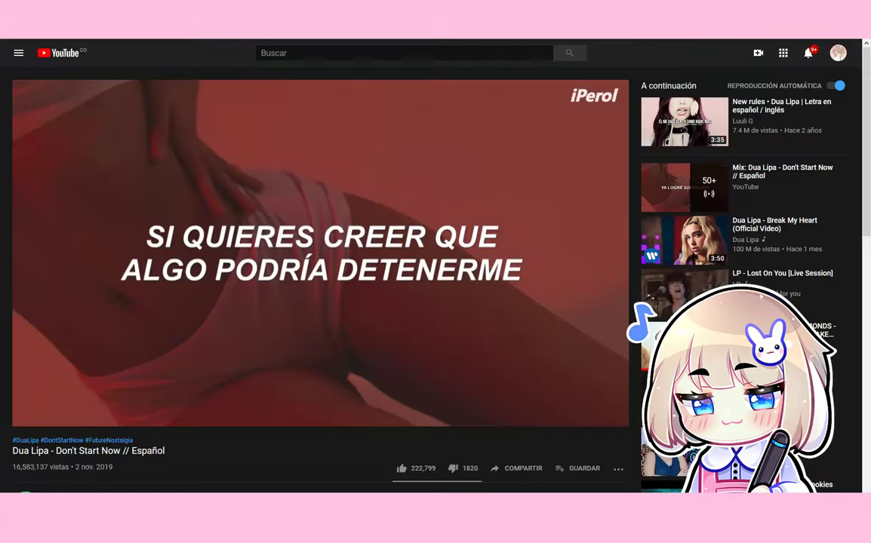
click(321, 254)
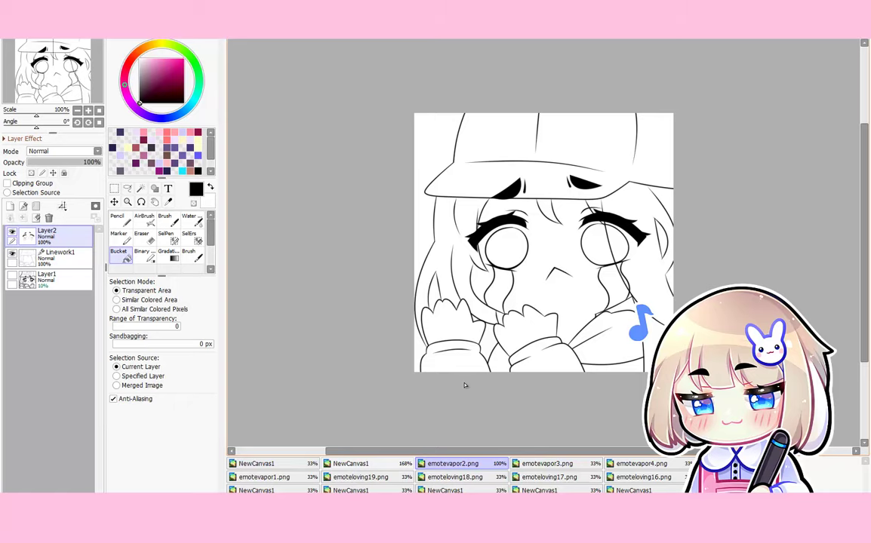
Trace the outer edge of the hair from the first sleeve's cuff up to the hat brim with a thick size 8 curve on Linework2
scroll(440, 312, down, 8)
scroll(476, 283, up, 7)
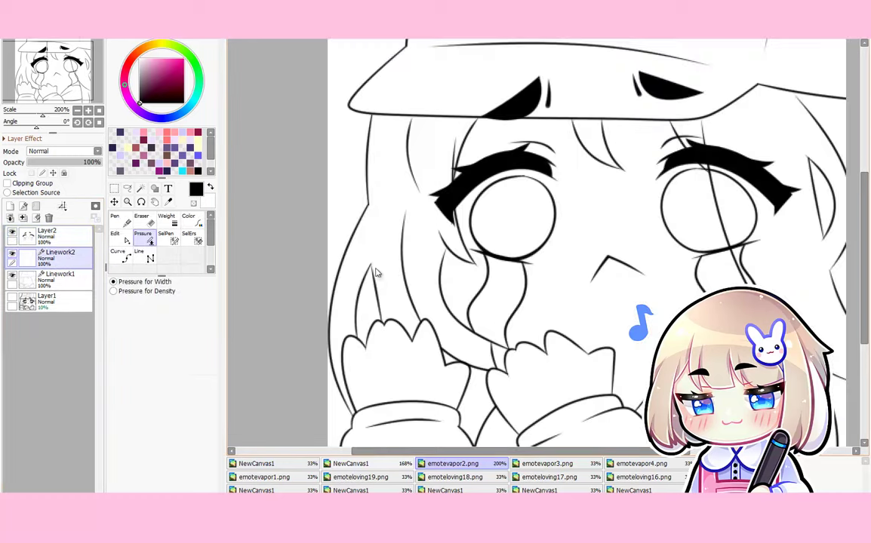
scroll(350, 384, up, 2)
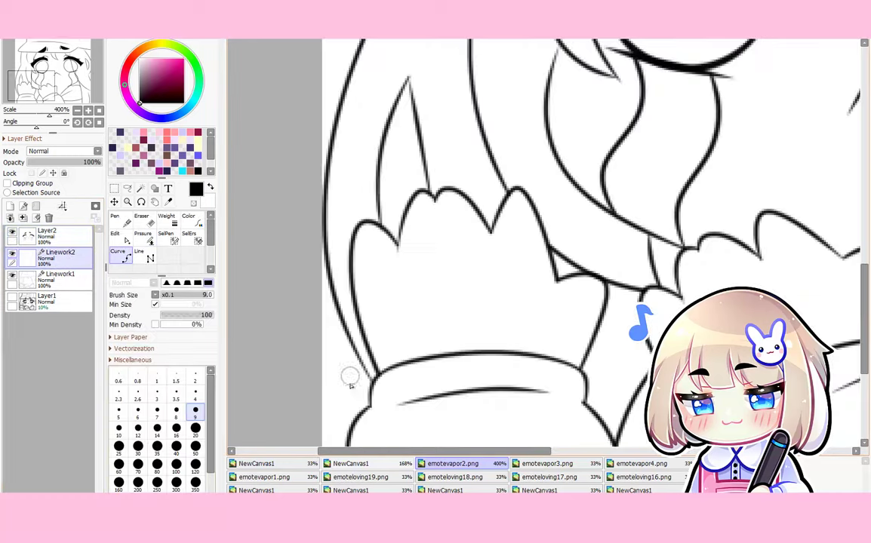
scroll(366, 383, down, 1)
click(196, 413)
click(176, 413)
scroll(369, 363, up, 2)
click(378, 369)
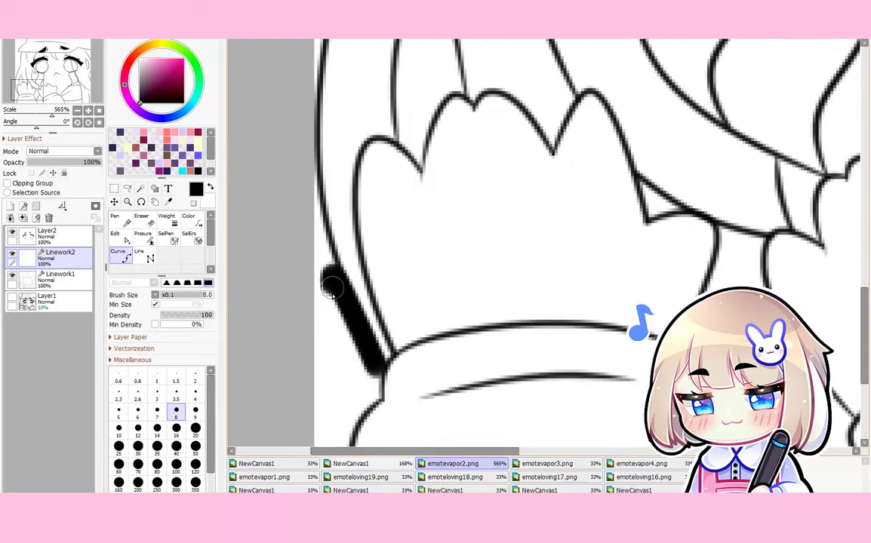
click(334, 278)
scroll(325, 249, down, 2)
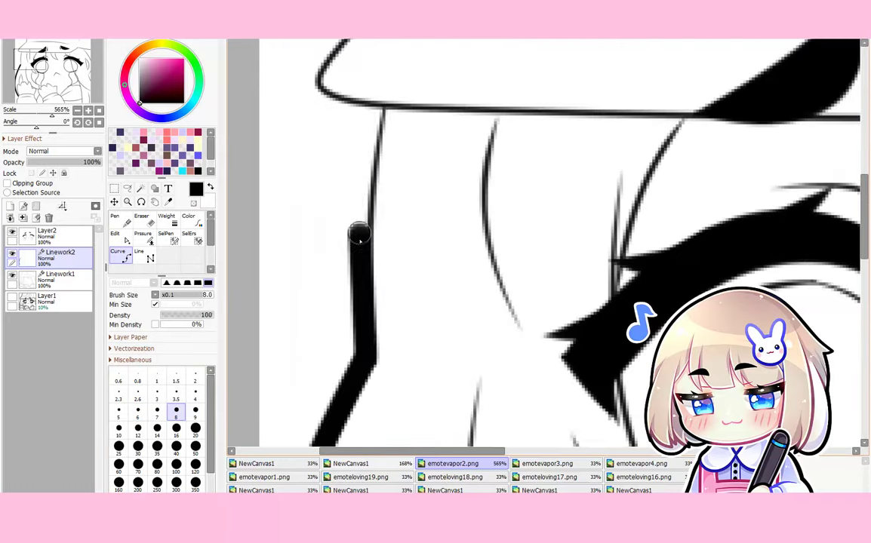
drag(357, 233, 356, 332)
scroll(366, 193, down, 5)
scroll(365, 193, up, 5)
scroll(376, 211, down, 4)
scroll(369, 352, up, 4)
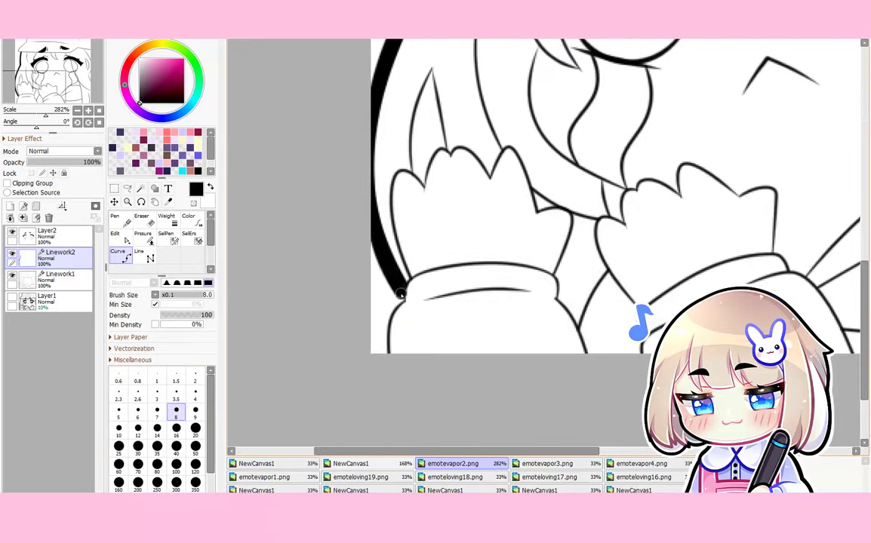
Thicken the first sleeve's outer edge, cuff line and inner edge with size 8 curves down to the canvas border
scroll(388, 336, up, 3)
click(412, 268)
double_click(383, 360)
scroll(381, 356, down, 5)
scroll(452, 335, up, 3)
mouse_move(349, 295)
mouse_down()
mouse_move(498, 285)
mouse_move(524, 322)
mouse_up()
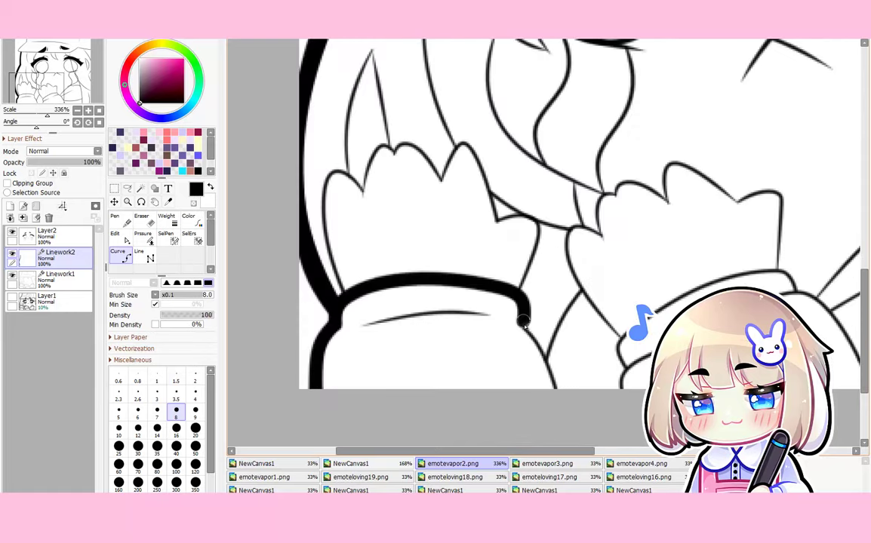
scroll(564, 411, down, 2)
scroll(359, 404, up, 3)
Trace the first hand's outer side and scalloped fingertips up to the third notch with size 7 curves
key(bracketleft)
click(370, 370)
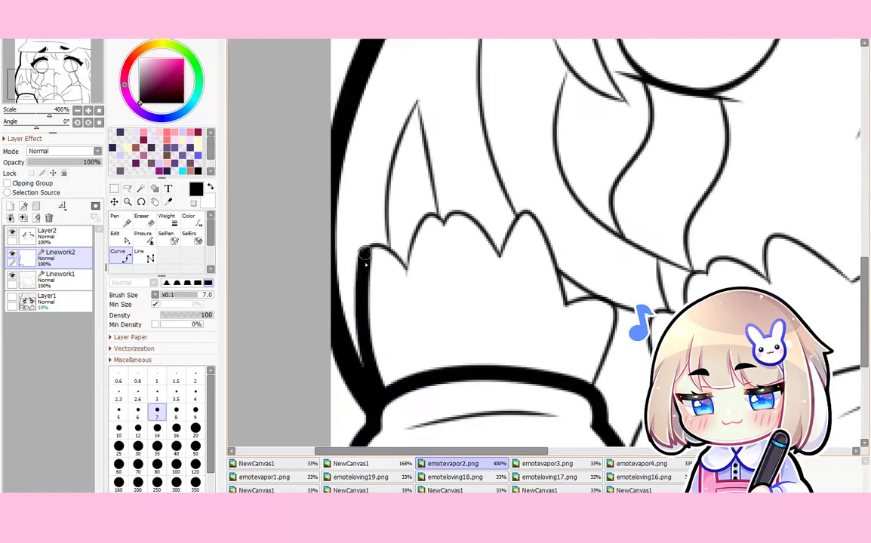
double_click(405, 261)
scroll(374, 262, up, 2)
click(417, 262)
click(448, 190)
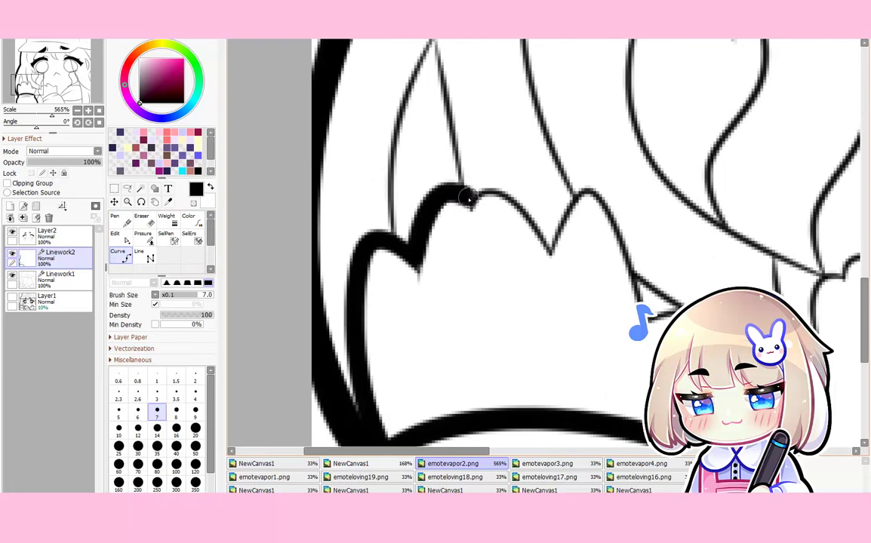
double_click(469, 199)
click(469, 200)
click(494, 189)
double_click(550, 248)
scroll(373, 253, up, 1)
Thicken the first hand's last fingertip, thumb and inner side down to the cuff
drag(550, 249, 362, 255)
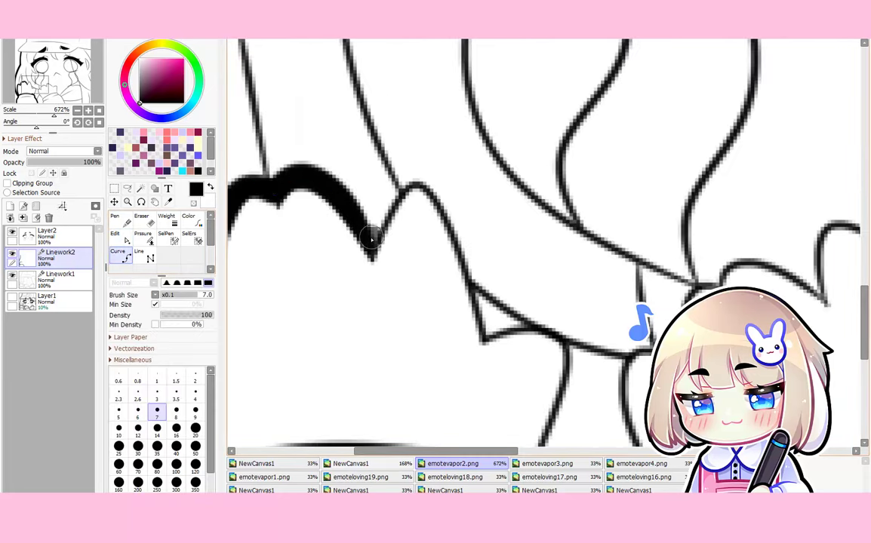
click(372, 243)
click(415, 185)
double_click(484, 334)
scroll(496, 328, down, 1)
drag(497, 323, 449, 238)
click(450, 235)
click(519, 245)
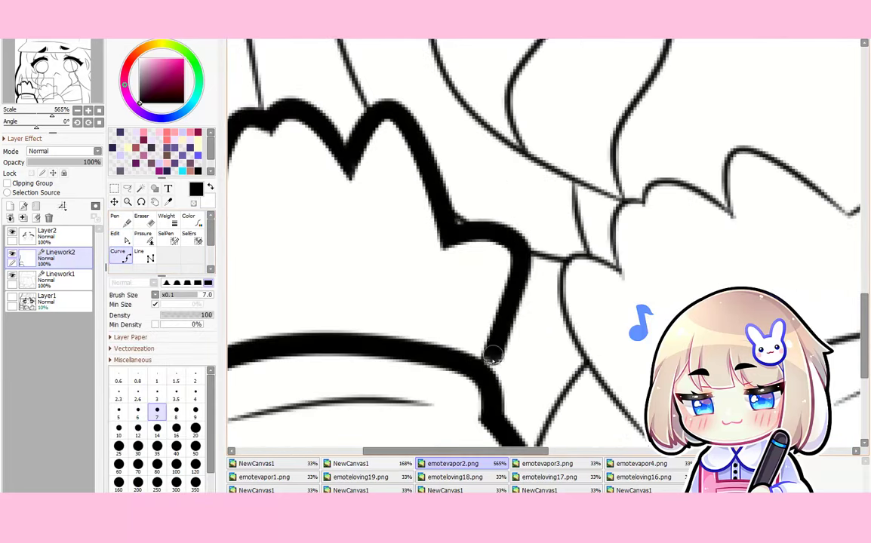
double_click(492, 357)
Thicken the short arm line between the first sleeve and the second hand
scroll(491, 355, down, 4)
click(473, 339)
double_click(509, 273)
Trace the second hand's thumb and side edge to the cuff corner, continuing along the sleeve edge to the canvas border
scroll(509, 273, down, 7)
drag(510, 274, 549, 302)
scroll(550, 356, up, 11)
click(495, 288)
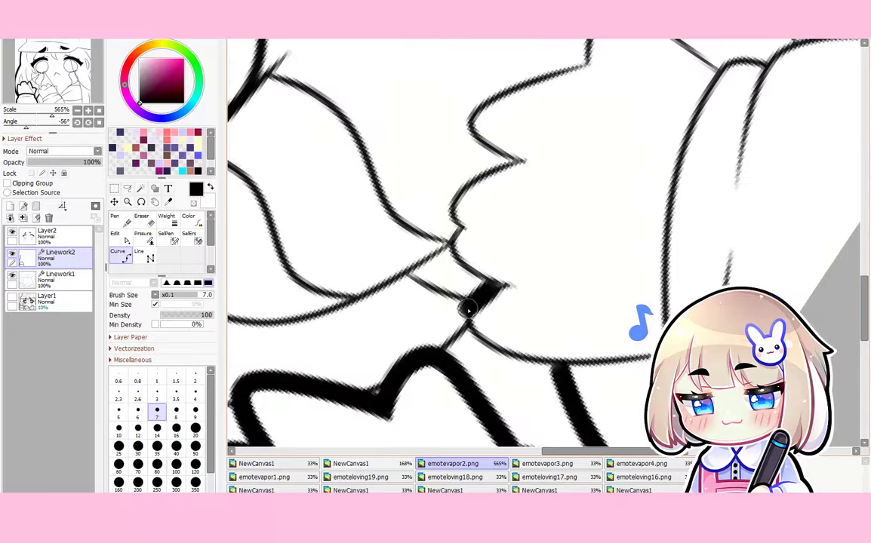
click(469, 320)
click(522, 357)
double_click(663, 356)
mouse_move(492, 290)
mouse_down()
mouse_move(509, 295)
mouse_move(310, 242)
mouse_move(349, 268)
mouse_up()
scroll(510, 295, down, 1)
double_click(448, 291)
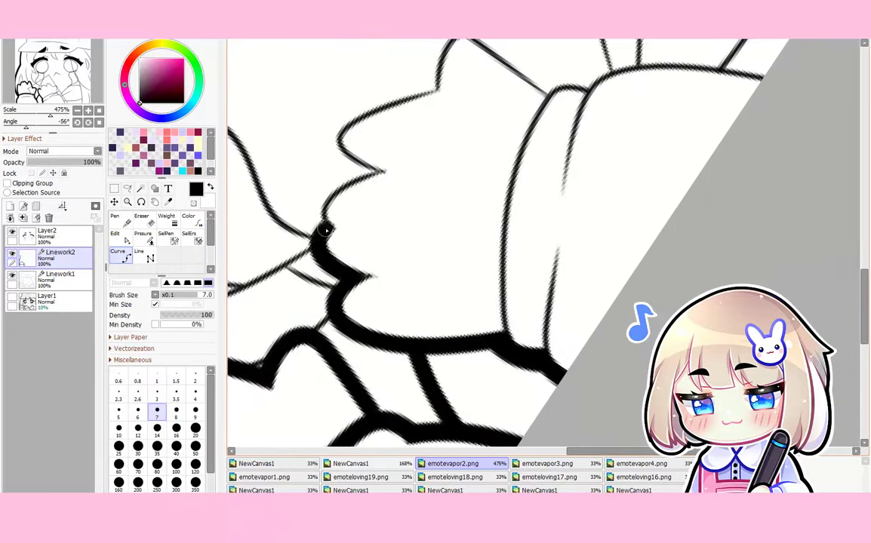
Thicken the second hand's scalloped fingertips up to the notch before the last finger
double_click(382, 172)
drag(379, 175, 356, 176)
scroll(356, 177, up, 1)
click(353, 177)
scroll(332, 147, down, 2)
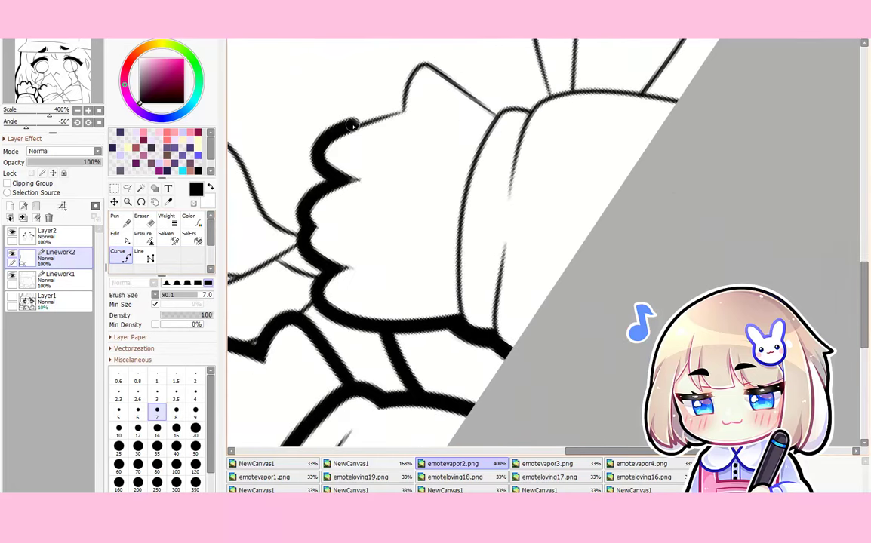
double_click(402, 105)
Outline the second hand's last fingertip, the sleeve's far edge and the cuff line with size 7 curves
scroll(403, 98, down, 1)
mouse_move(404, 82)
mouse_down()
mouse_move(392, 164)
mouse_move(518, 198)
mouse_up()
scroll(447, 208, up, 1)
click(558, 186)
double_click(656, 203)
scroll(519, 199, down, 2)
scroll(494, 223, up, 2)
click(473, 126)
click(433, 260)
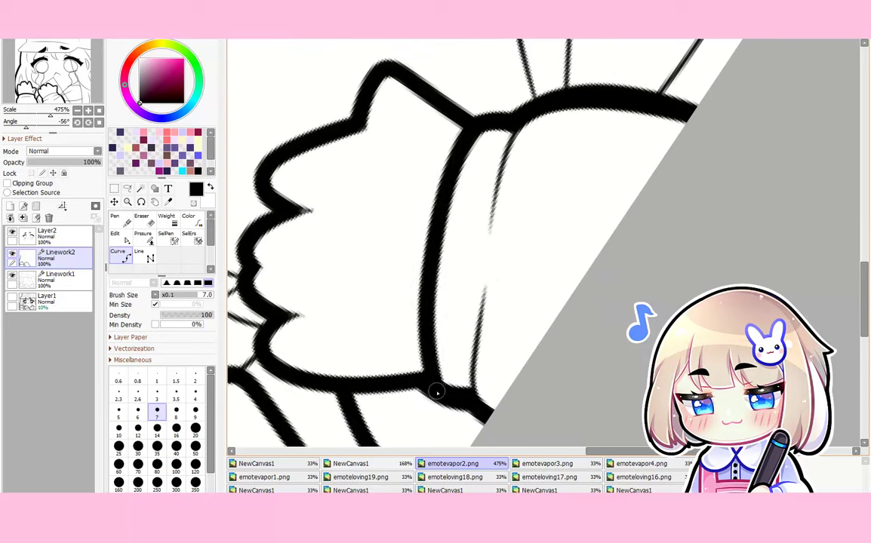
double_click(436, 391)
Thicken the hat's edge from the canvas border to the corner where the brim begins
scroll(436, 391, down, 5)
key(Home)
key(h)
key(h)
scroll(544, 243, up, 2)
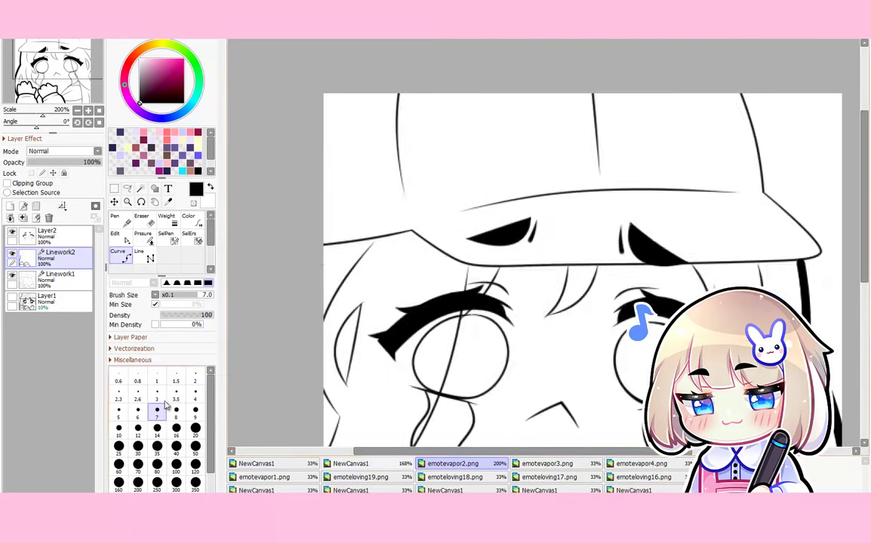
scroll(331, 237, up, 3)
click(310, 246)
double_click(468, 227)
Trace the hat brim's lower edge around its pointed tip and up the slanted edge to the crown
scroll(470, 229, down, 5)
scroll(589, 248, up, 4)
click(292, 199)
click(322, 220)
click(370, 245)
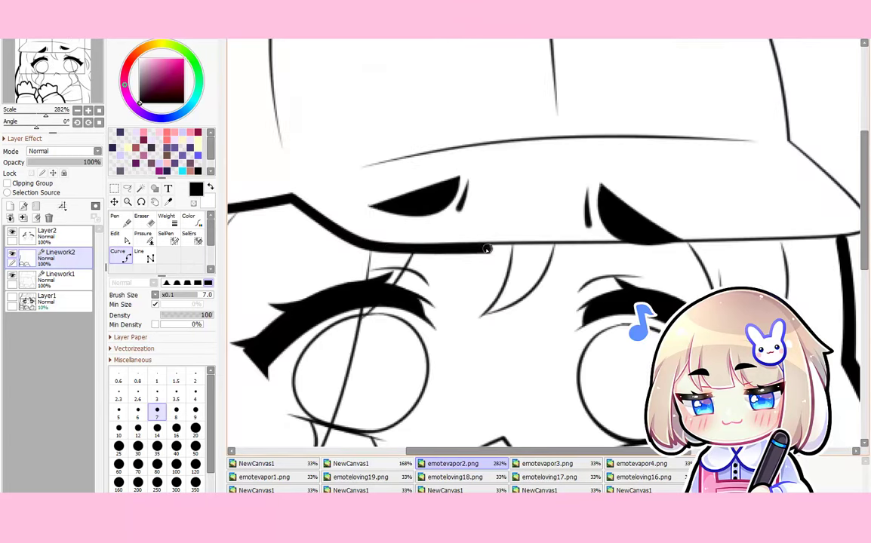
scroll(486, 249, down, 1)
drag(392, 226, 660, 221)
double_click(590, 147)
Thicken the side edge of the hat's crown from the brim to the canvas border
drag(595, 93, 603, 200)
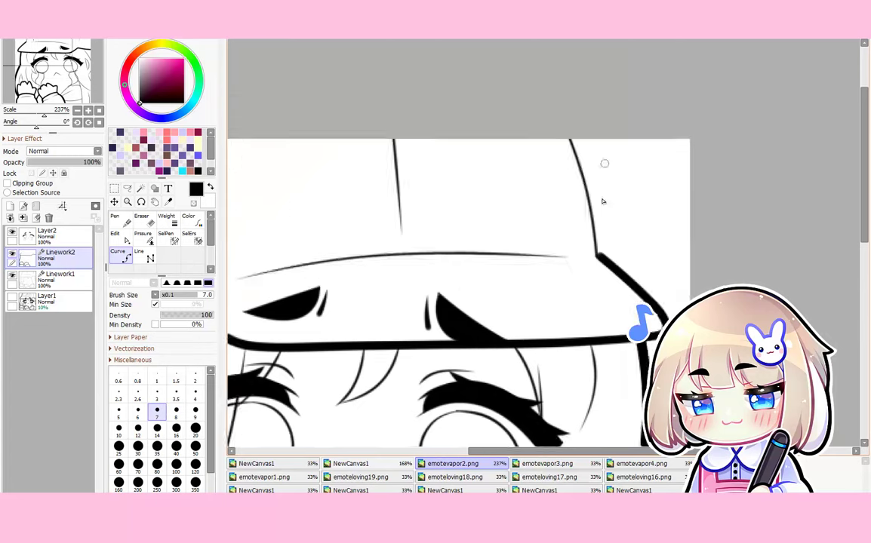
scroll(603, 199, up, 3)
click(597, 292)
scroll(520, 192, down, 8)
key(Home)
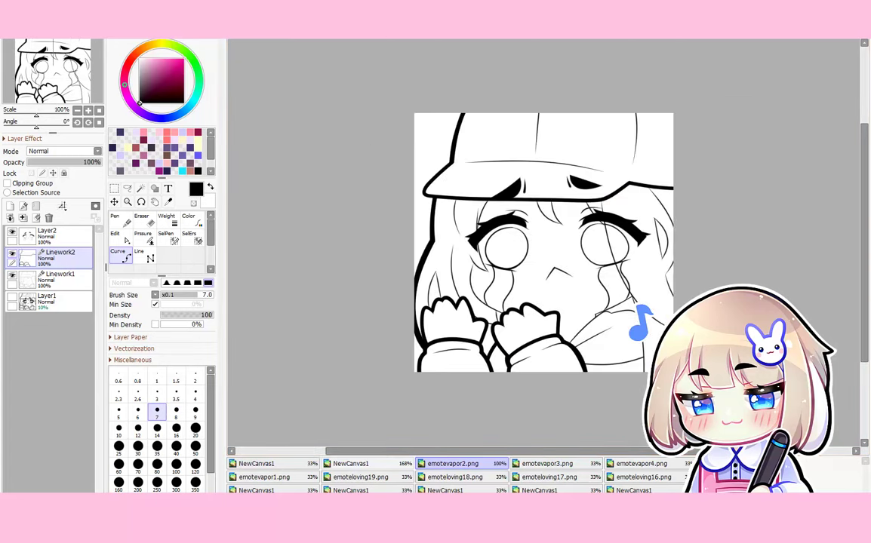
Thicken one edge of the pointed hair strand above the outer hand with a size 6 curve and taper its tip
key(End)
key(End)
key(End)
key(End)
key(End)
key(Home)
key(Delete)
key(Delete)
key(Delete)
scroll(417, 353, up, 8)
key(bracketleft)
click(337, 224)
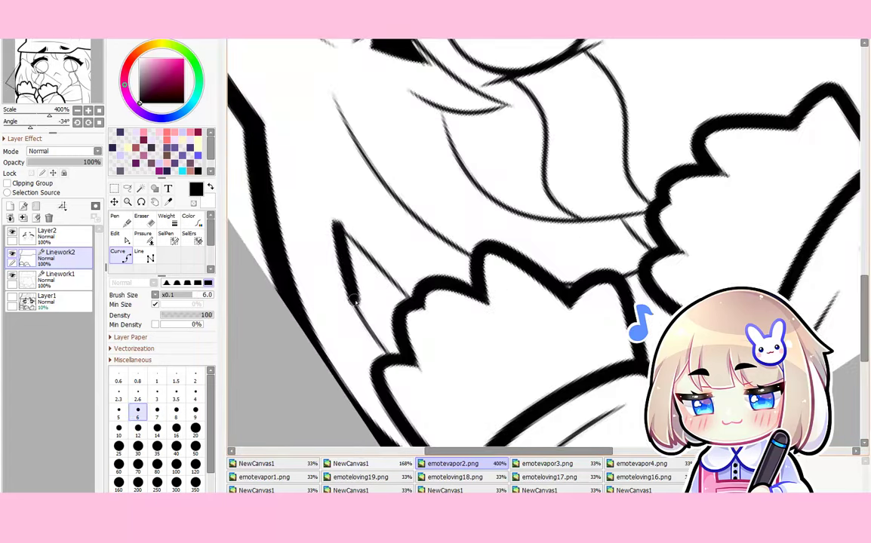
double_click(392, 357)
key(p)
drag(338, 225, 305, 226)
Thicken the other edge of that pointed hair strand down to the fingertips
scroll(382, 254, up, 3)
click(308, 206)
double_click(429, 341)
drag(428, 341, 487, 394)
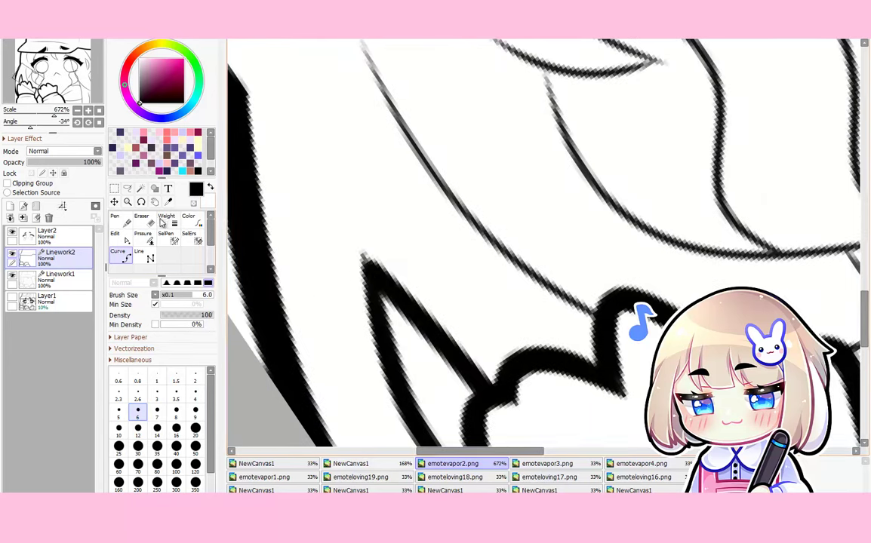
key(ctrl)
Thicken the cheek contour from the fingertips up towards the eye with a size 7 curve and taper its upper end
click(118, 255)
scroll(529, 242, down, 11)
key(Home)
key(End)
key(End)
key(End)
key(End)
key(End)
scroll(446, 237, up, 8)
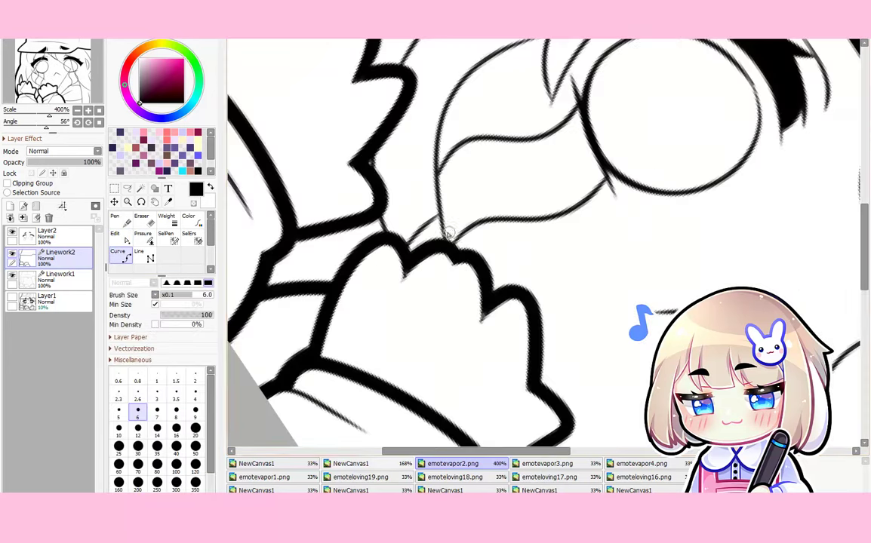
key(bracketright)
drag(447, 237, 415, 285)
click(412, 287)
double_click(521, 130)
key(p)
drag(522, 130, 477, 140)
scroll(473, 145, down, 2)
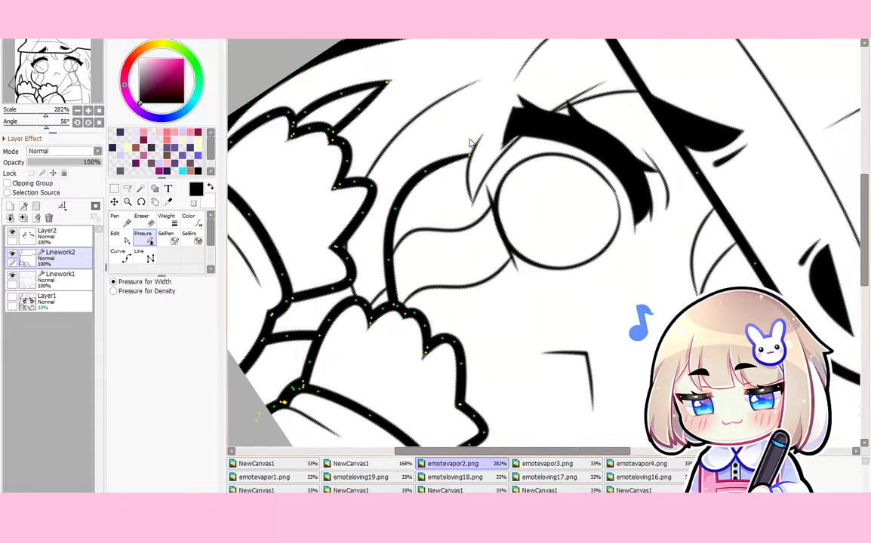
Thicken the jawline below the other eye from the long hair strand towards the sleeve and taper the stroke's end
key(ctrl)
scroll(474, 162, up, 2)
click(118, 255)
click(380, 37)
click(484, 38)
scroll(466, 303, up, 8)
click(423, 278)
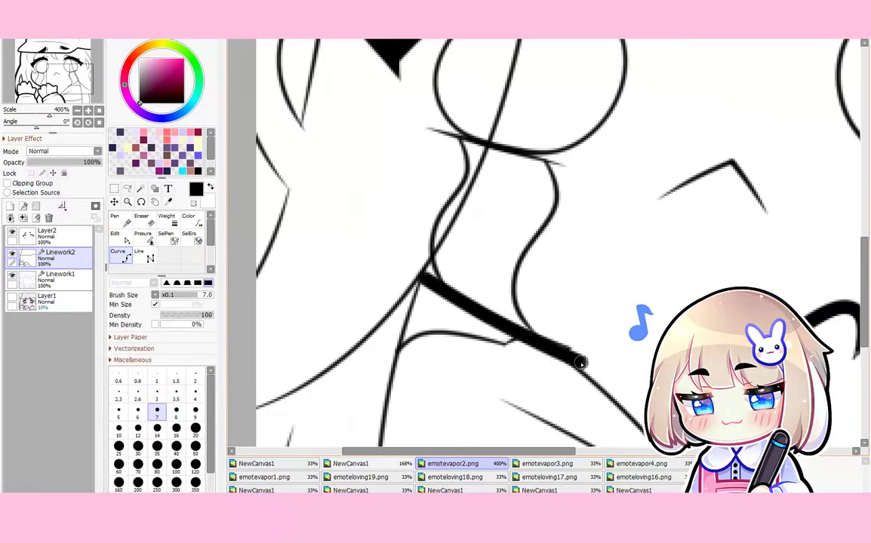
double_click(575, 358)
scroll(374, 308, down, 5)
scroll(471, 301, up, 4)
key(p)
drag(325, 297, 322, 298)
Thicken the shoulder's outer edge from the canvas border up to the hair, and its upper edge along the jawline
click(118, 255)
scroll(322, 298, down, 1)
drag(340, 377, 378, 276)
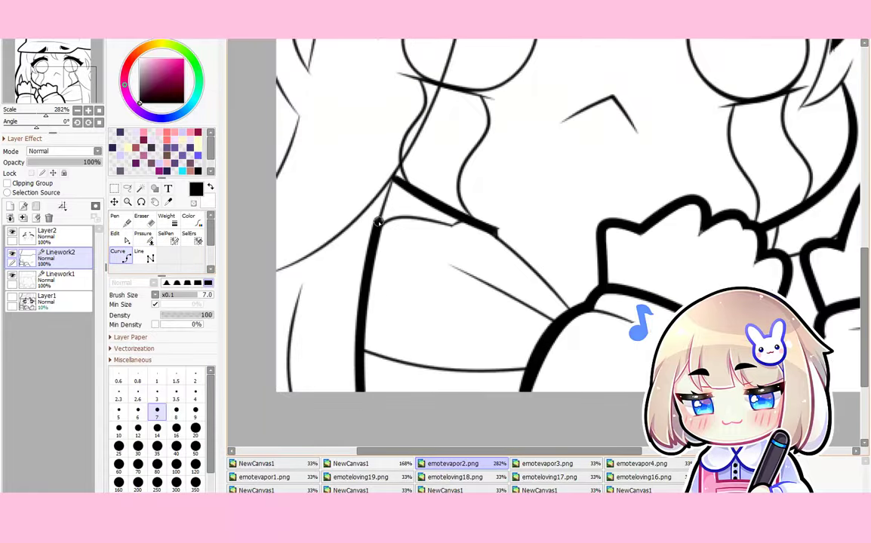
key(p)
key(c)
scroll(366, 222, up, 2)
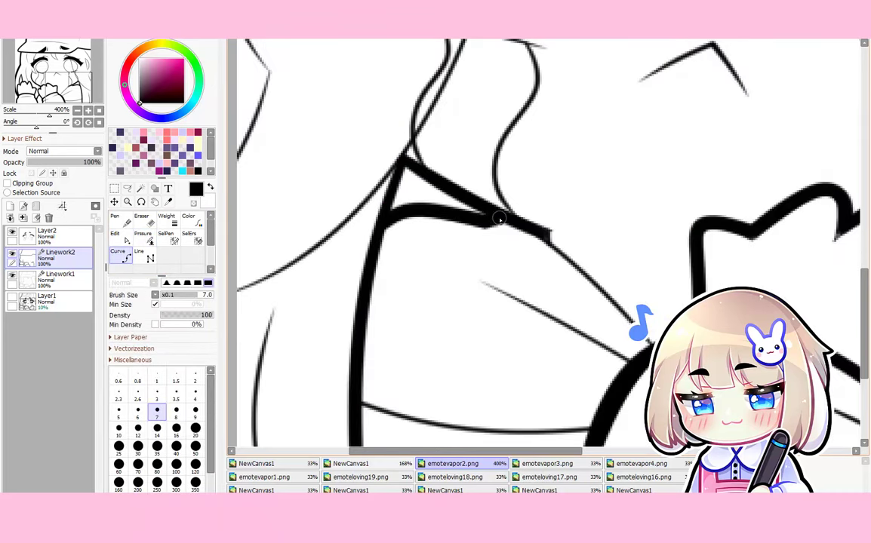
Thicken the sloping line from the jaw down to the sleeve and the lower line across the upper arm
scroll(457, 230, down, 5)
scroll(448, 245, up, 3)
scroll(438, 294, down, 6)
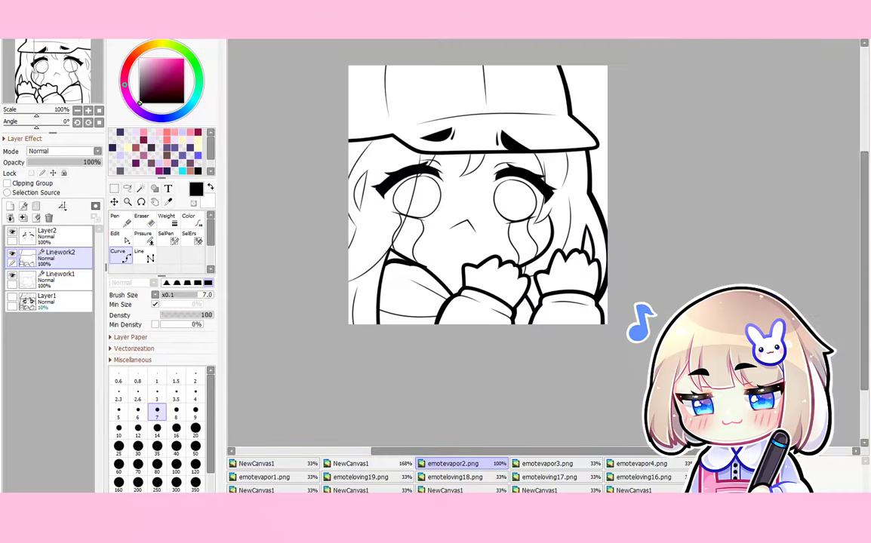
drag(428, 315, 486, 368)
key(h)
key(Home)
scroll(579, 243, down, 5)
scroll(547, 291, up, 9)
scroll(467, 332, down, 4)
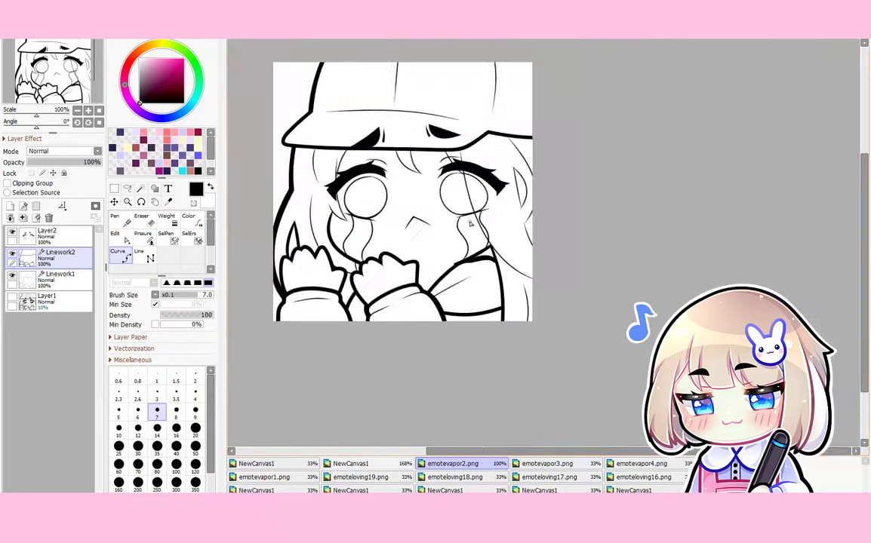
Thicken the lower part of the long hair strand crossing the eye with a size 5 curve and taper its end
scroll(450, 286, up, 9)
key(bracketleft)
key(bracketleft)
click(438, 332)
double_click(596, 252)
key(p)
drag(595, 252, 528, 252)
key(c)
scroll(431, 305, down, 10)
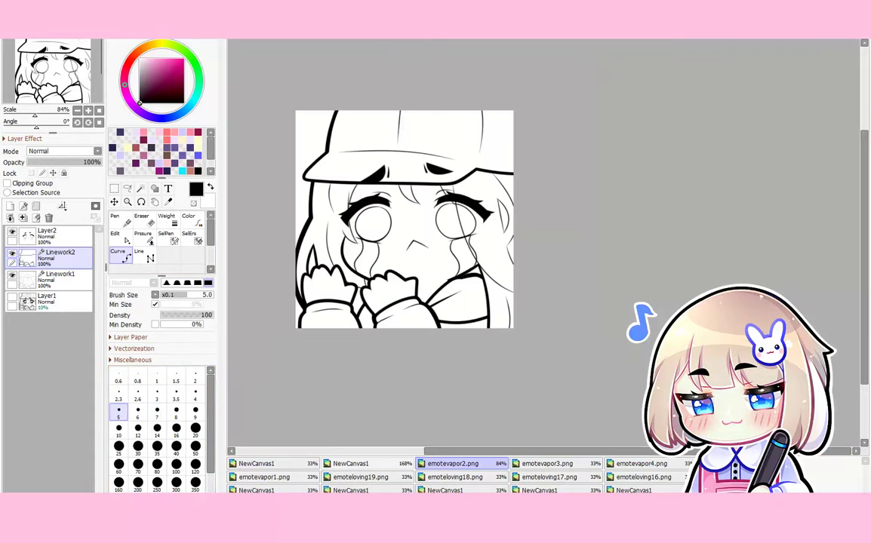
Thicken the outer edge of the bang hanging from the brim's middle with a size 4 curve
drag(346, 221, 421, 87)
scroll(415, 226, up, 7)
mouse_move(421, 88)
mouse_down()
mouse_move(415, 226)
mouse_move(254, 246)
mouse_up()
key(bracketleft)
scroll(501, 157, up, 2)
scroll(521, 218, up, 1)
key(p)
key(c)
Thicken the short hair strand under the brim beside the eye-crossing strand with a size 4 curve and taper its tip
scroll(461, 240, down, 5)
key(Delete)
key(Delete)
key(Delete)
key(Delete)
key(Delete)
key(Delete)
scroll(626, 292, up, 4)
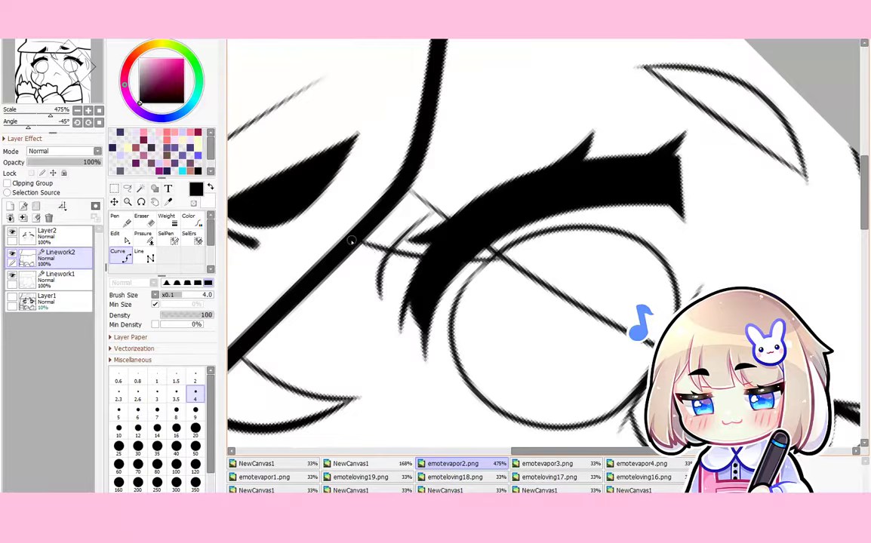
click(366, 240)
scroll(373, 235, down, 4)
scroll(400, 243, up, 3)
key(p)
drag(311, 233, 474, 206)
key(c)
scroll(474, 204, down, 3)
key(Home)
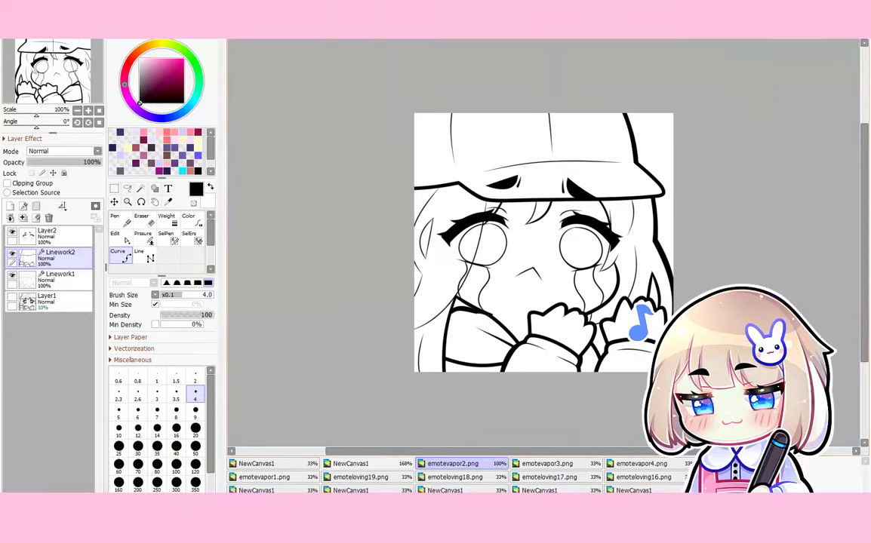
Thicken the long hair edge sweeping from the neck to the canvas border
scroll(454, 293, up, 4)
scroll(472, 278, up, 1)
scroll(475, 279, down, 2)
scroll(479, 281, up, 1)
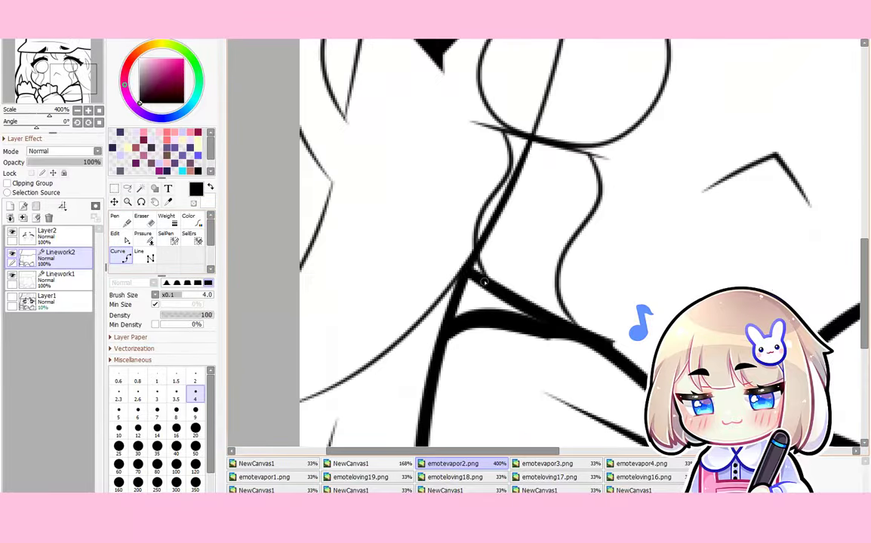
scroll(363, 369, down, 5)
click(398, 41)
click(453, 41)
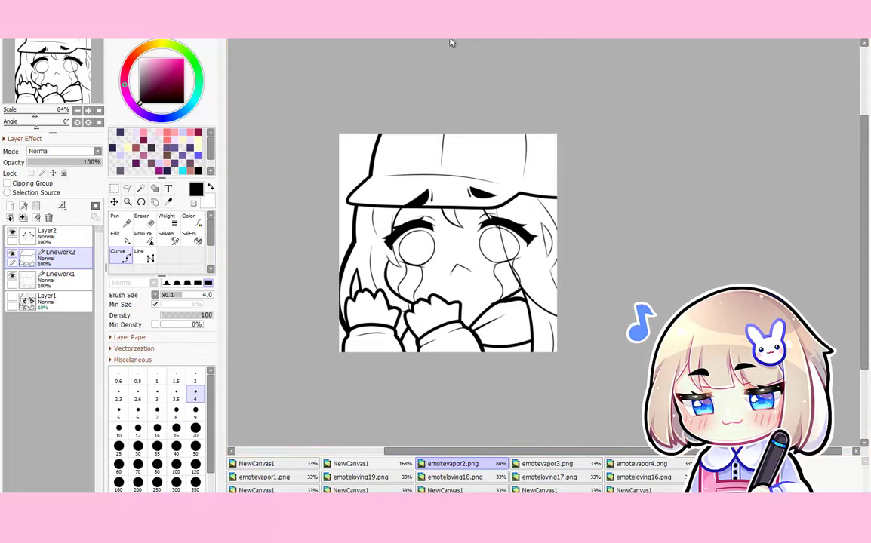
Thicken the hair strand curving from the hat brim to the canvas border and adjust its pressure near the brim
drag(577, 175, 482, 196)
scroll(482, 196, up, 4)
scroll(482, 196, down, 5)
key(Home)
click(142, 238)
scroll(673, 189, up, 3)
drag(671, 197, 637, 212)
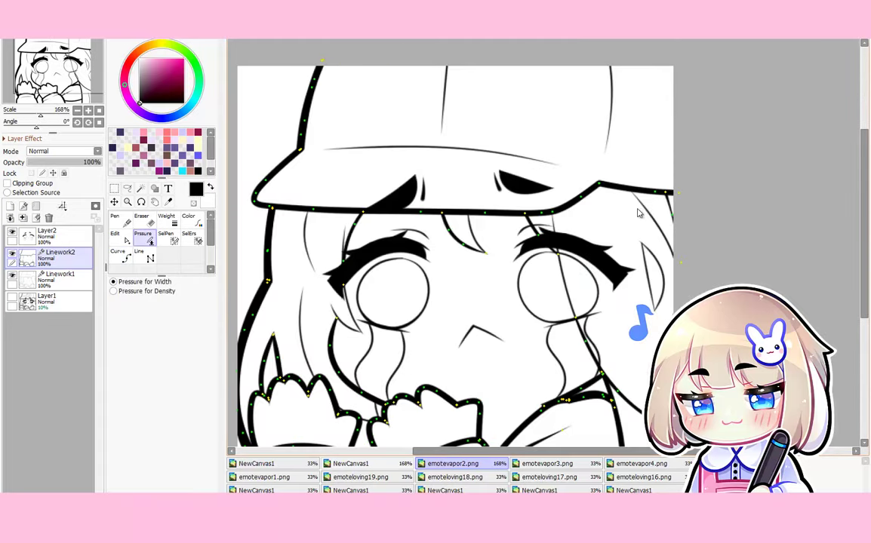
Thicken both edges of the pointed hair notch at the canvas border with size 4 curves
click(120, 256)
scroll(551, 169, down, 4)
drag(596, 166, 511, 165)
scroll(510, 165, up, 8)
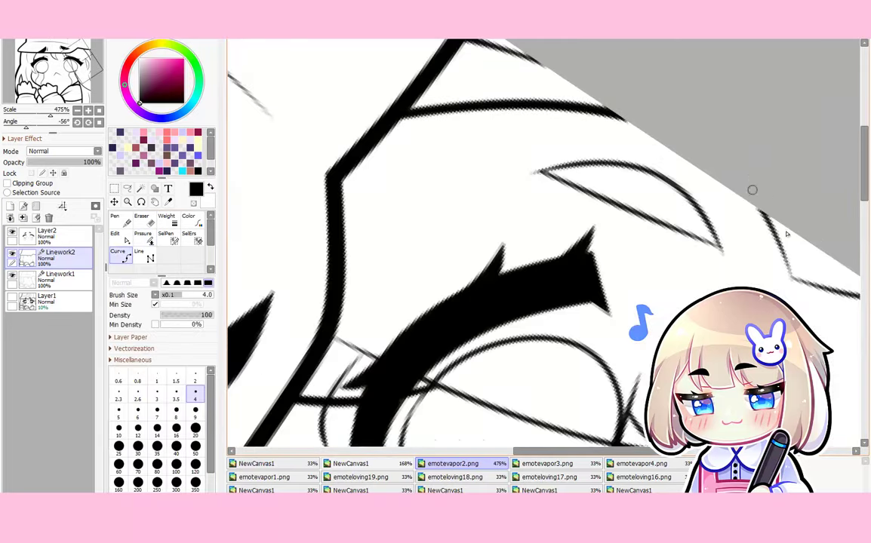
click(752, 190)
scroll(629, 215, down, 8)
click(142, 238)
scroll(572, 231, up, 8)
click(119, 256)
scroll(497, 208, up, 3)
click(497, 208)
scroll(497, 208, down, 5)
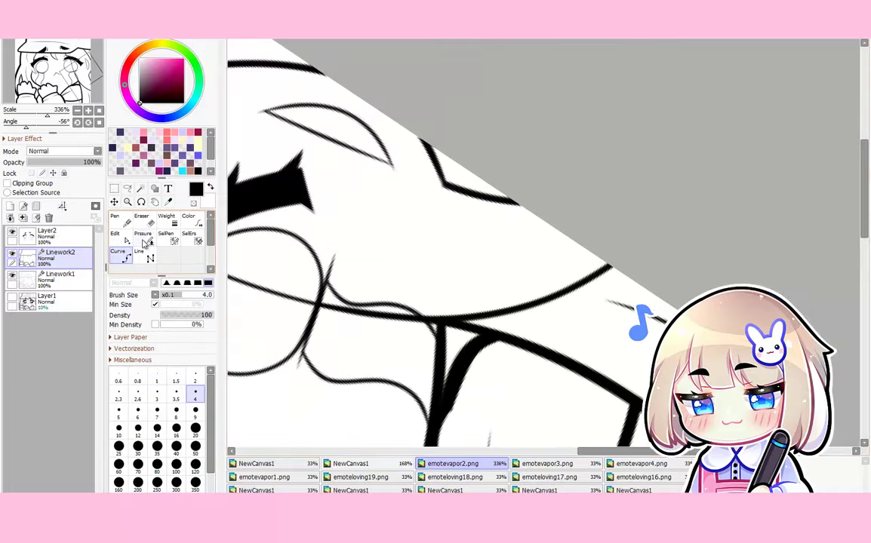
Thicken the leaf-shaped hair opening's straight edge and adjust the line pressure at its points
click(144, 238)
scroll(260, 138, up, 7)
drag(306, 153, 317, 155)
drag(410, 204, 418, 205)
drag(584, 277, 594, 283)
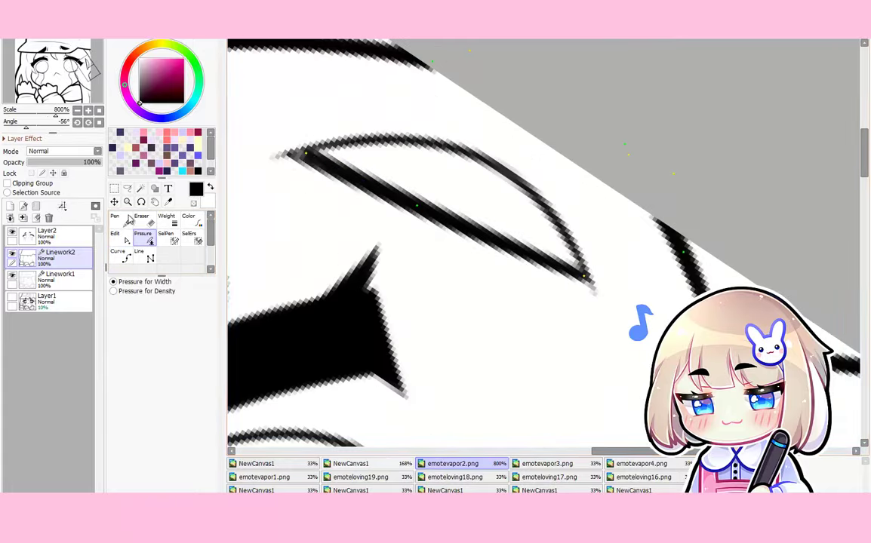
click(115, 234)
click(119, 253)
scroll(481, 208, down, 8)
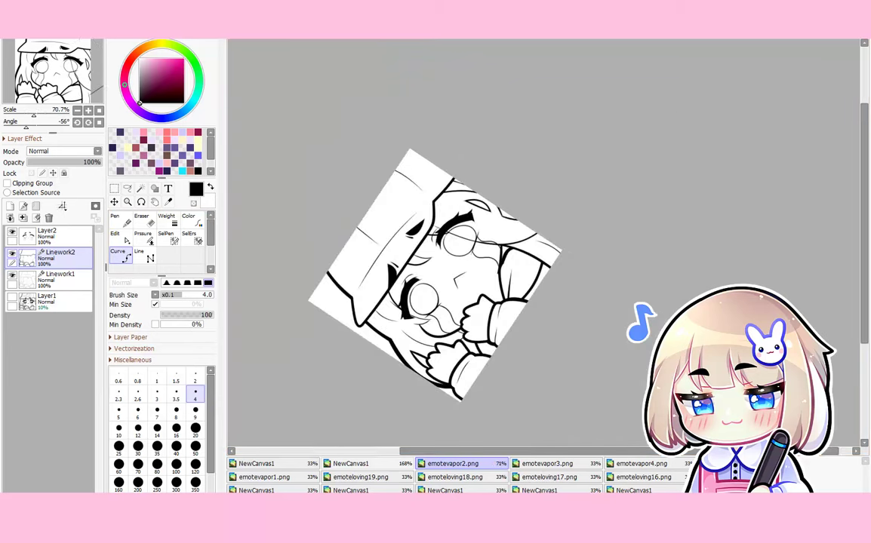
Merge the Linework2 layer down into Linework1 and add a new linework layer above Layer2
key(Home)
click(23, 218)
click(54, 237)
click(54, 258)
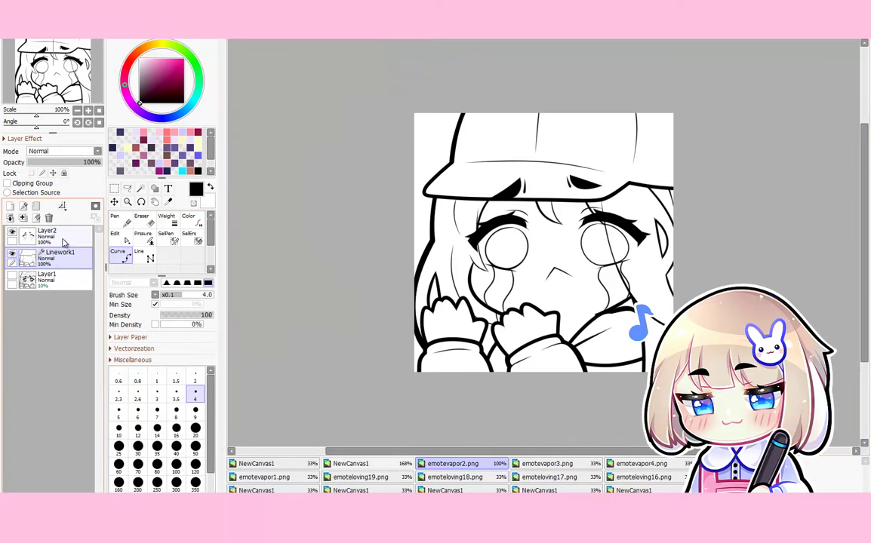
click(53, 235)
click(23, 206)
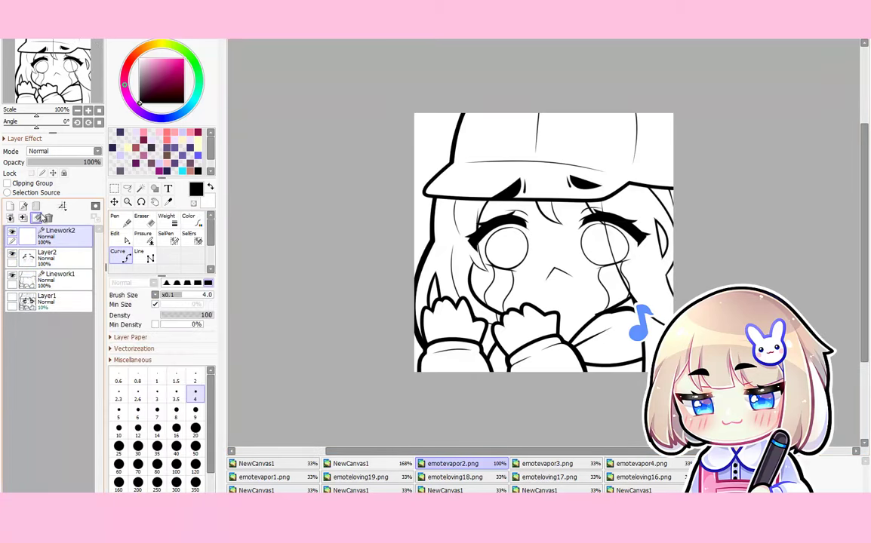
click(29, 262)
click(127, 189)
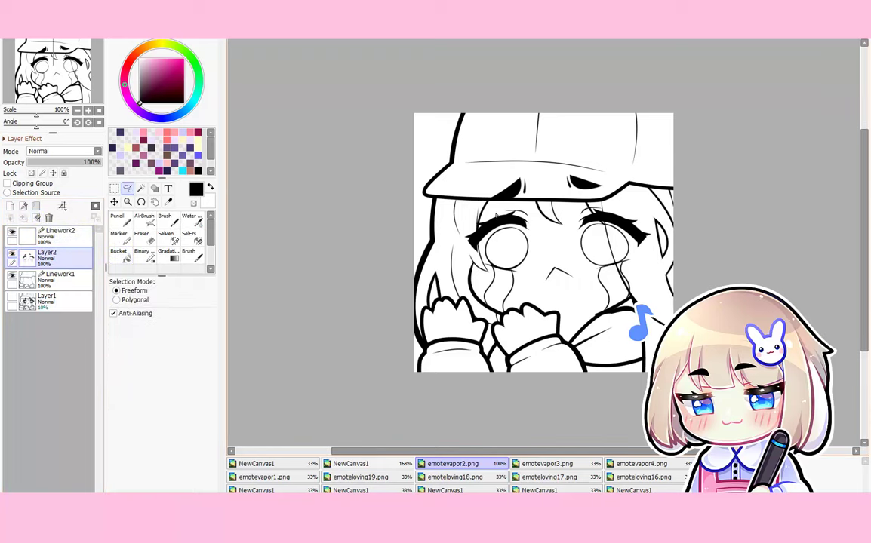
scroll(505, 152, up, 1)
mouse_move(504, 152)
mouse_down()
mouse_move(550, 250)
mouse_move(524, 142)
mouse_up()
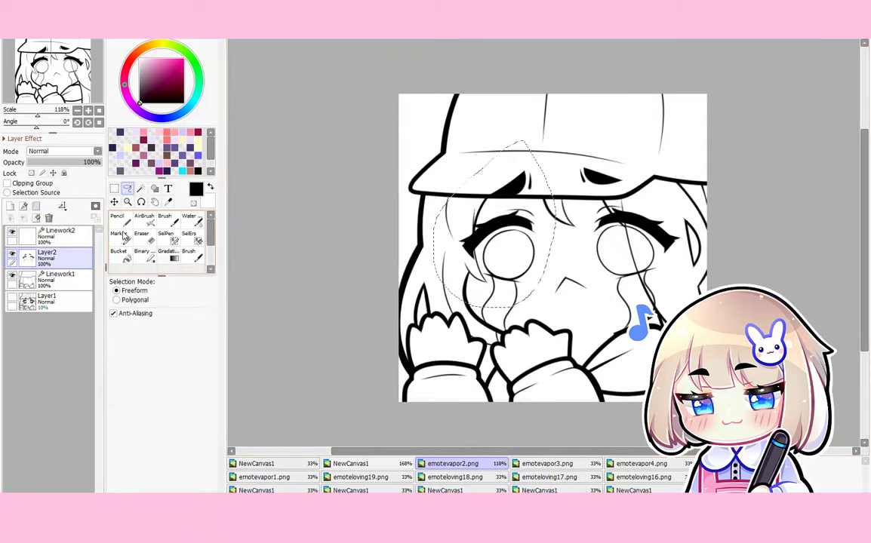
click(115, 189)
click(132, 338)
scroll(407, 227, up, 3)
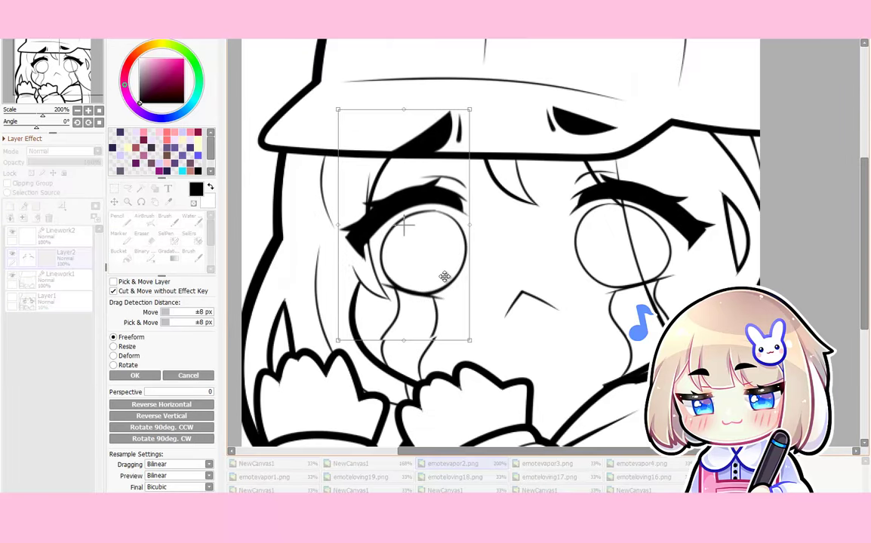
click(187, 376)
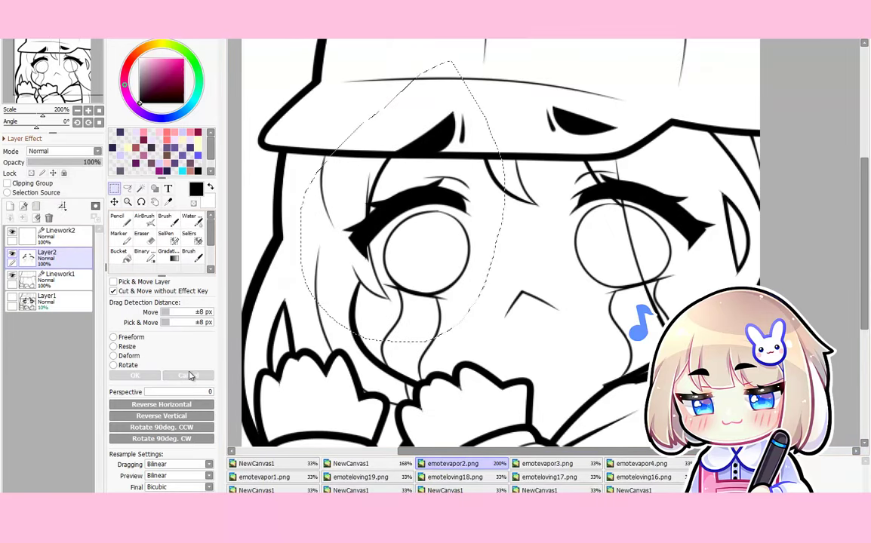
key(ctrl+d)
Try erasing a short section of the first eye's iris outline on Layer2 with the size 8 Eraser
click(143, 237)
scroll(466, 249, up, 4)
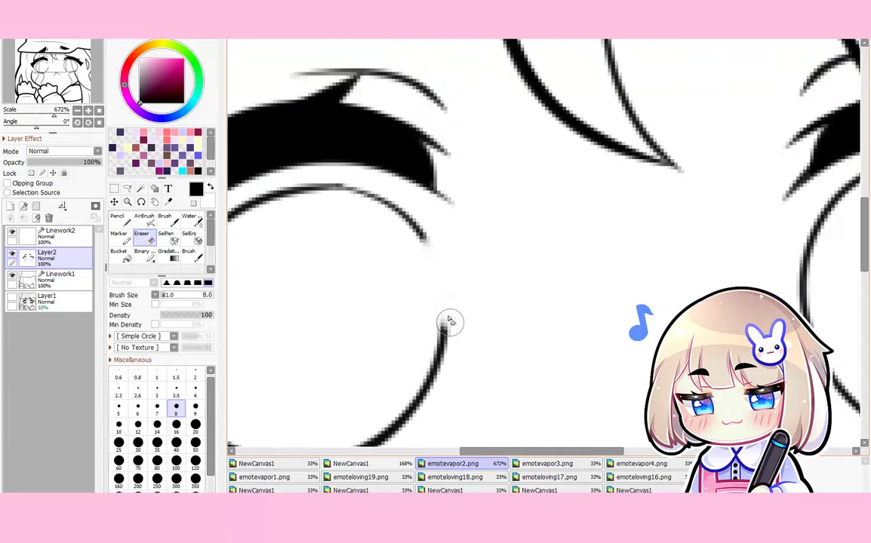
scroll(449, 323, down, 2)
scroll(543, 242, down, 3)
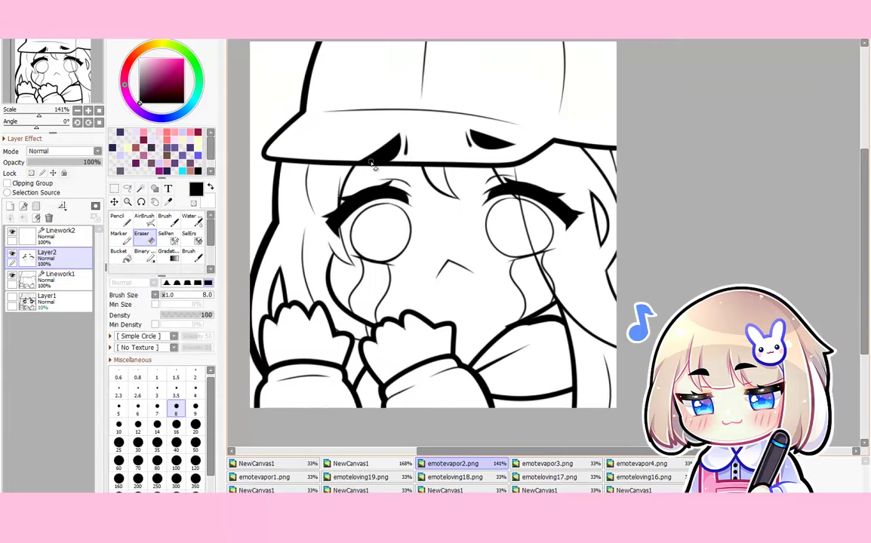
Hide Layer2 and add a new linework layer above Linework2
click(32, 236)
click(11, 255)
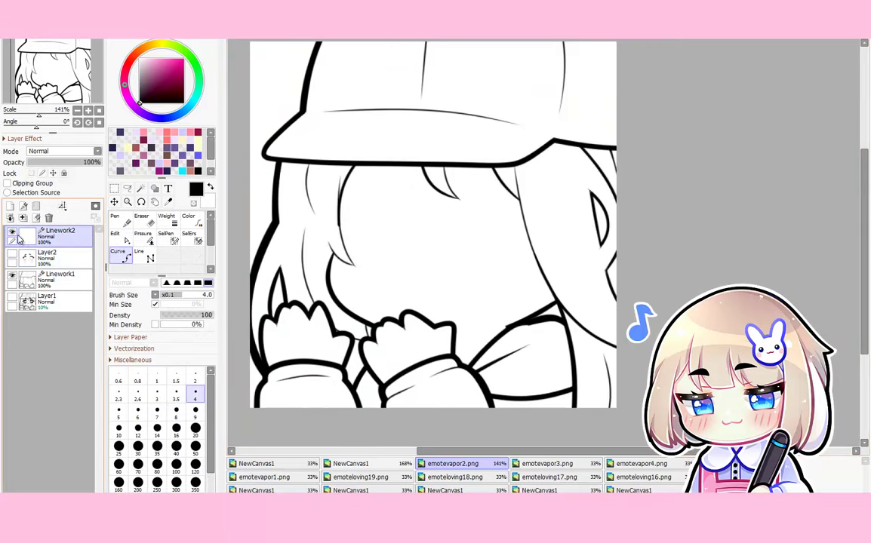
click(24, 206)
Draw a size 6 test curve in the empty face area on Linework3
click(138, 413)
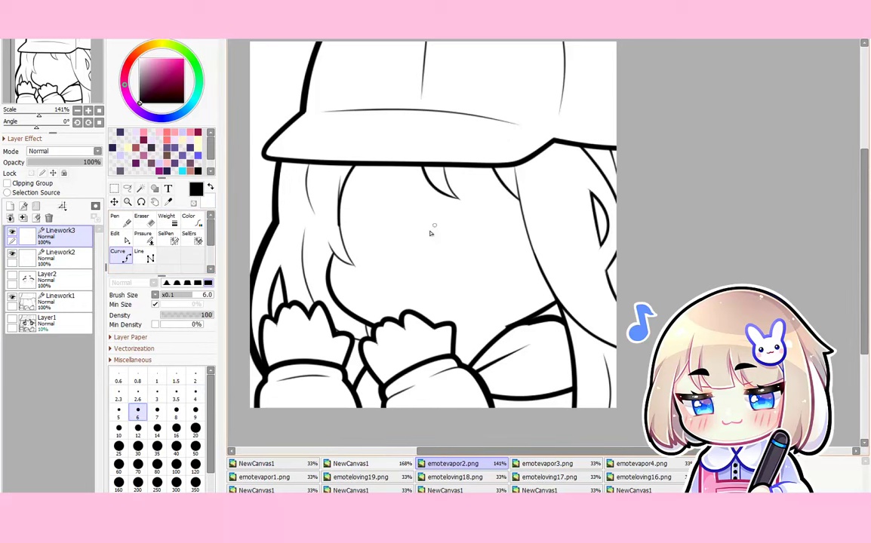
scroll(431, 229, up, 3)
mouse_move(398, 340)
mouse_down()
mouse_move(400, 230)
mouse_move(388, 282)
mouse_up()
double_click(483, 188)
Erase the middle section of the test curve with the size 20 linework Eraser
click(144, 220)
scroll(392, 185, up, 3)
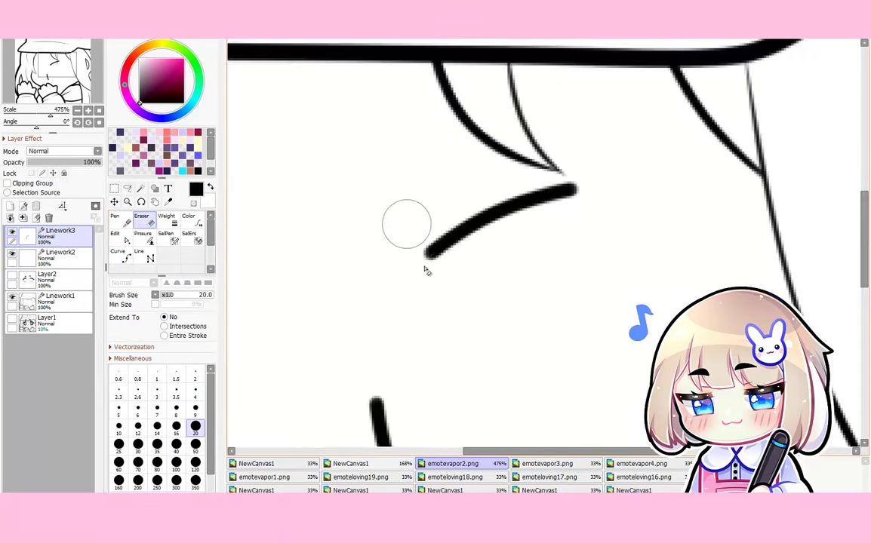
scroll(420, 252, down, 4)
scroll(396, 311, up, 5)
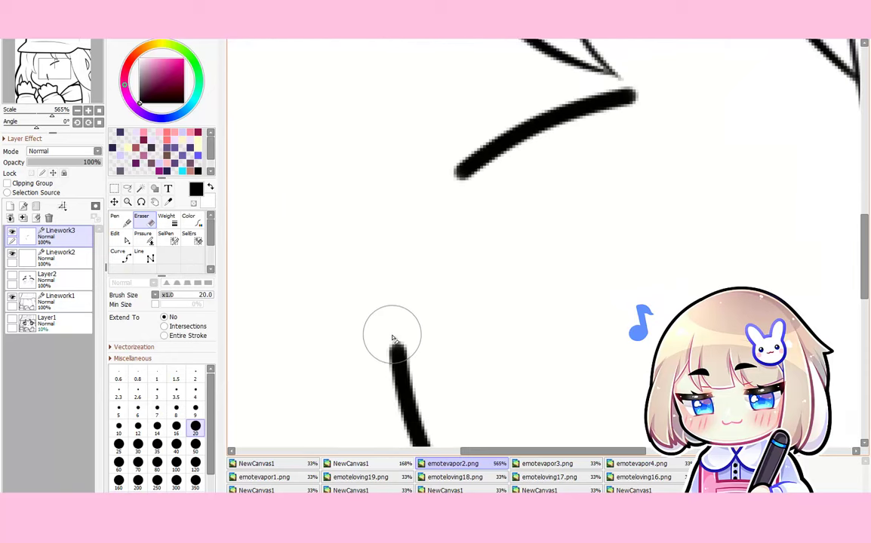
Erase the upper remnant of the test curve on Linework3 with the size 20 linework Eraser
scroll(396, 311, down, 5)
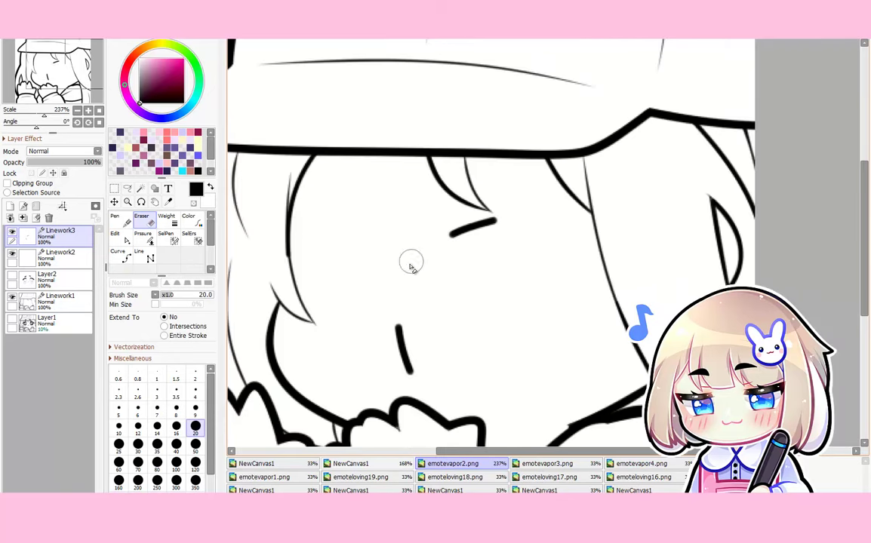
mouse_move(421, 256)
mouse_down()
mouse_move(446, 247)
mouse_move(464, 219)
mouse_up()
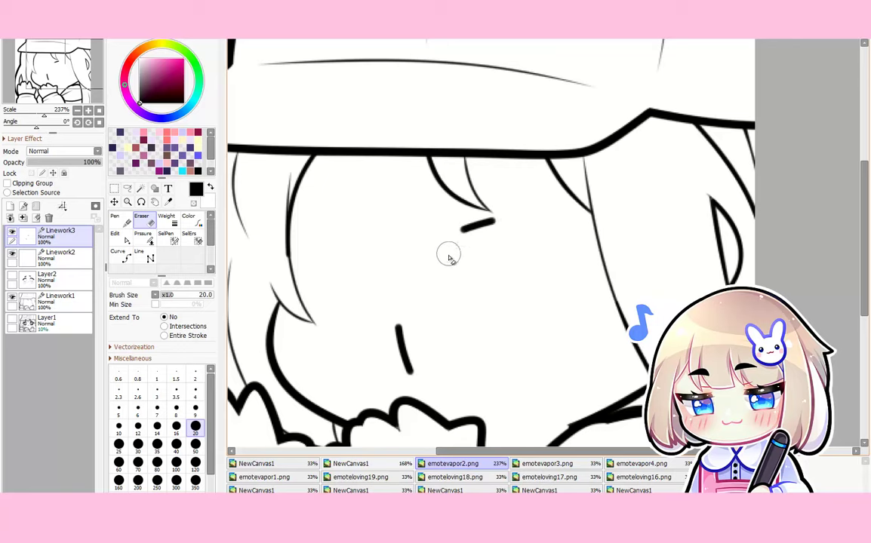
drag(457, 257, 464, 236)
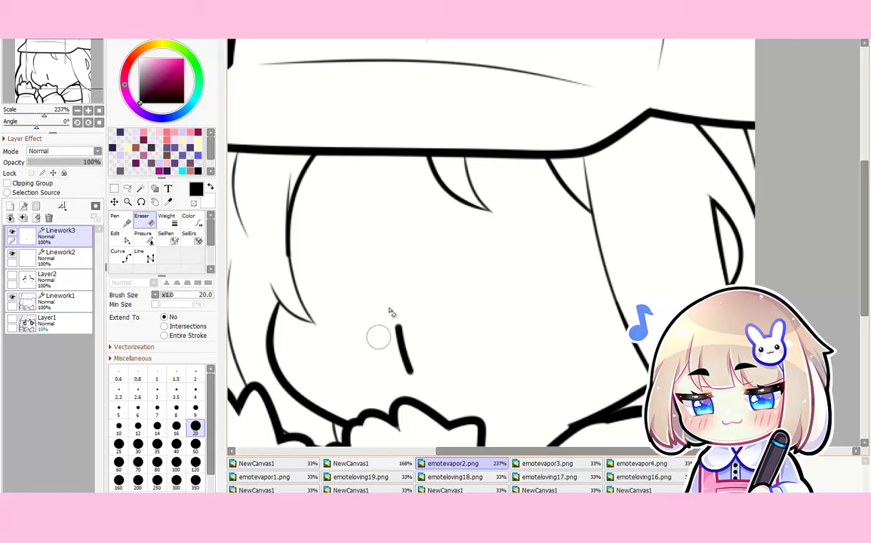
Delete the Linework3 test layer and show Layer2 with the eyes again
scroll(387, 301, down, 2)
click(48, 217)
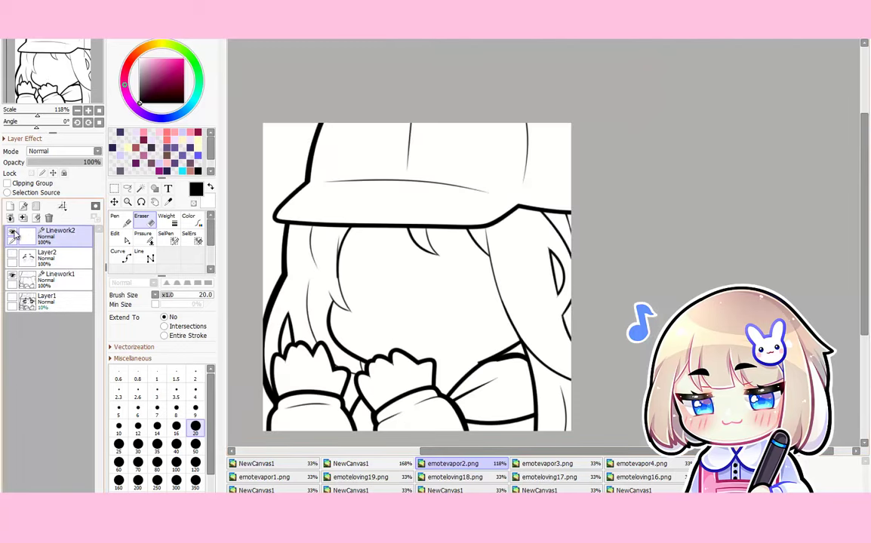
click(12, 232)
click(12, 254)
scroll(367, 218, down, 3)
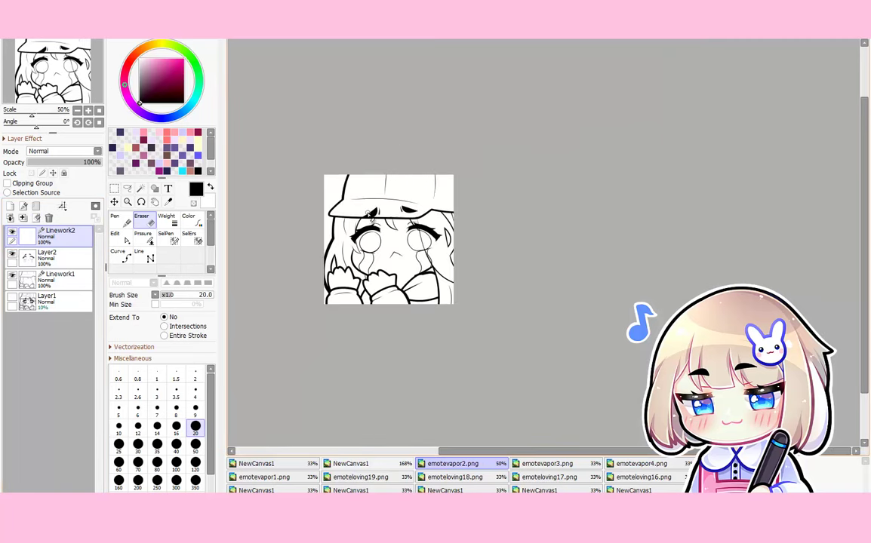
scroll(369, 221, up, 2)
scroll(369, 219, up, 4)
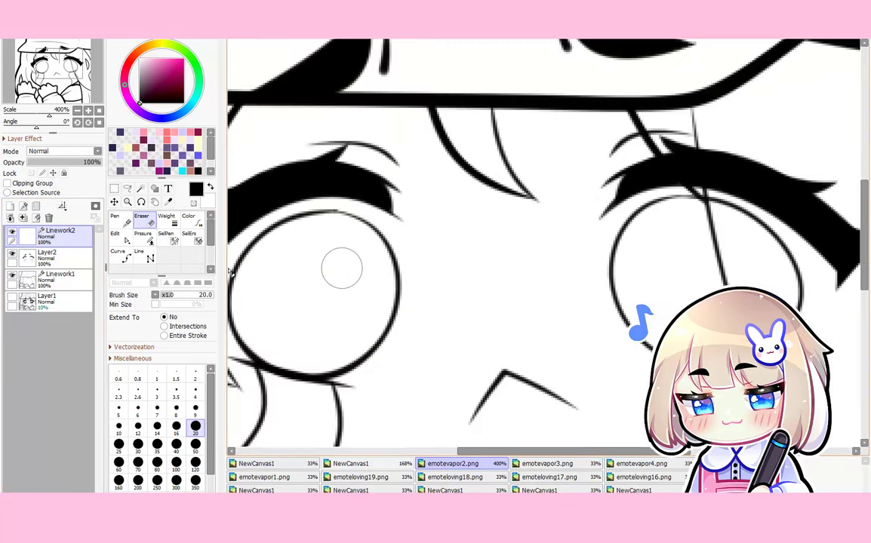
Undo the erased gap in the first eye's iris outline on Layer2 and set the Eraser size to 4
click(73, 257)
scroll(389, 295, down, 1)
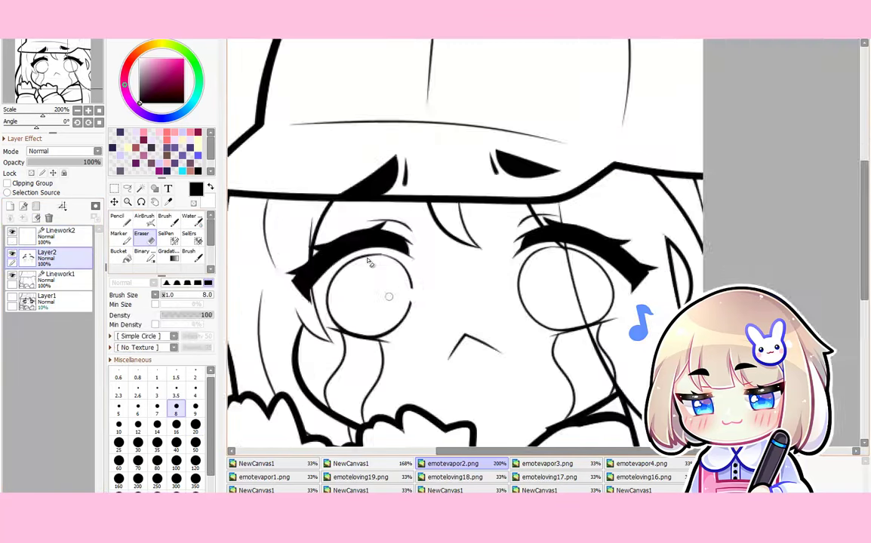
scroll(388, 295, up, 1)
key(ctrl+z)
click(194, 390)
scroll(380, 195, up, 9)
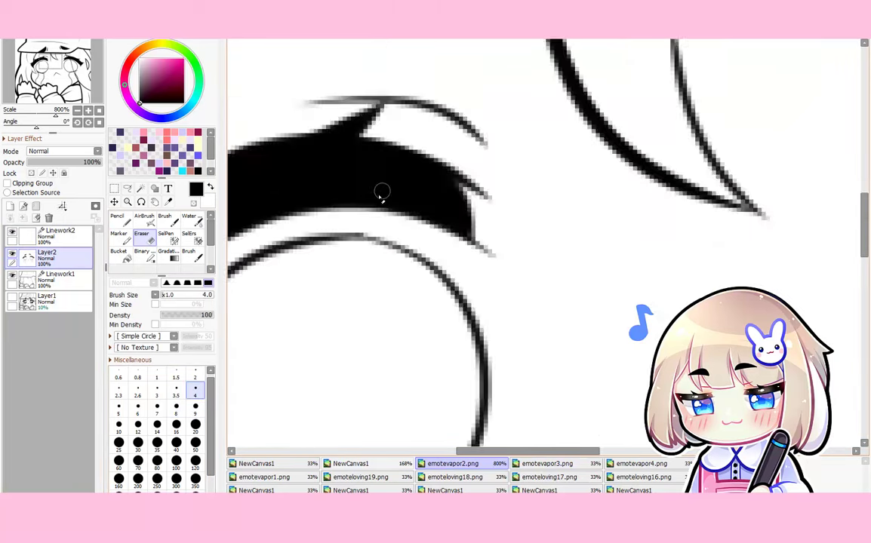
scroll(349, 249, down, 8)
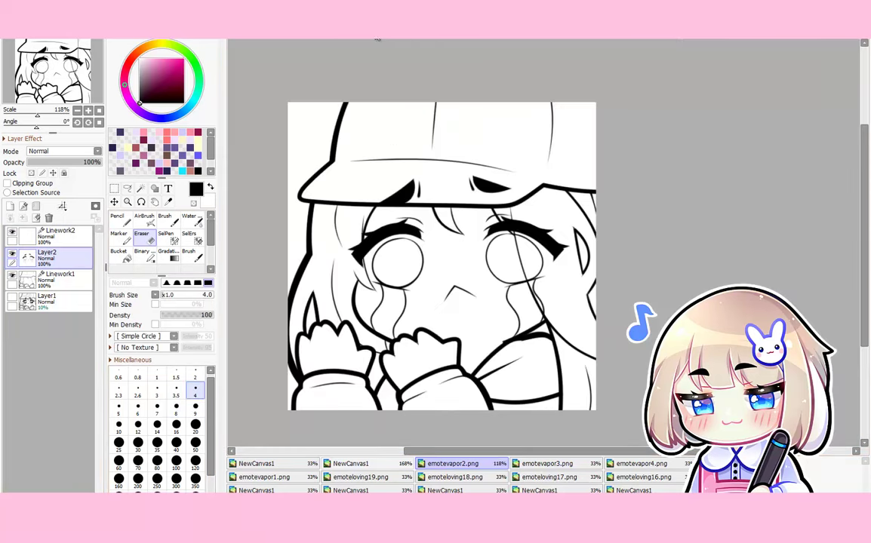
Merge the empty Linework2 layer down into Layer2 and add a new linework layer above it
click(28, 232)
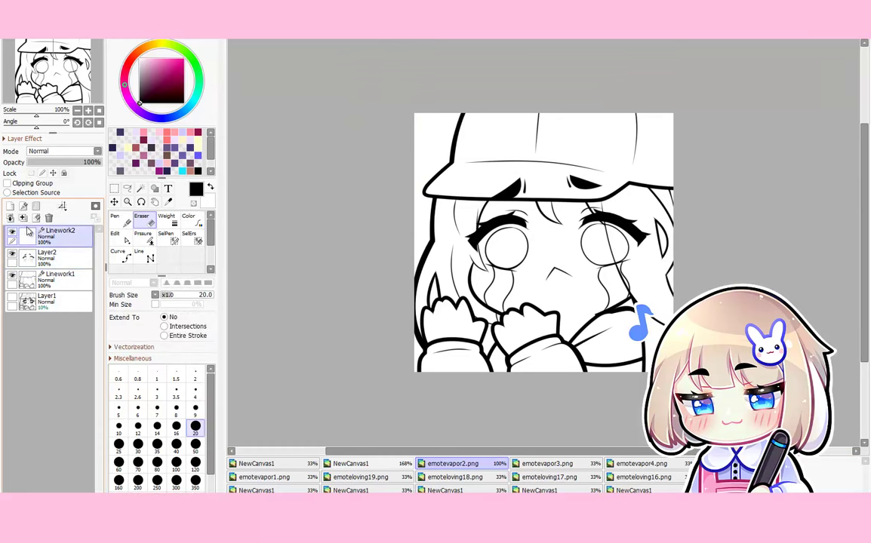
click(23, 218)
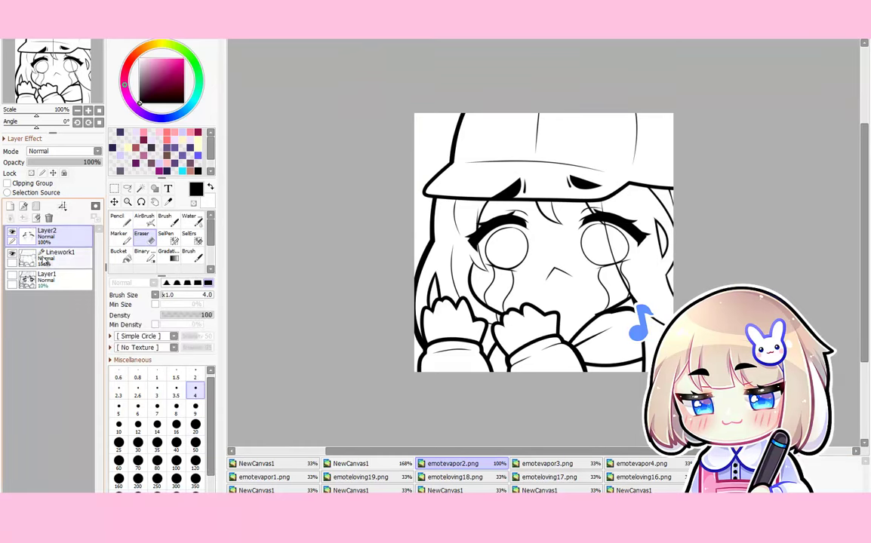
click(23, 205)
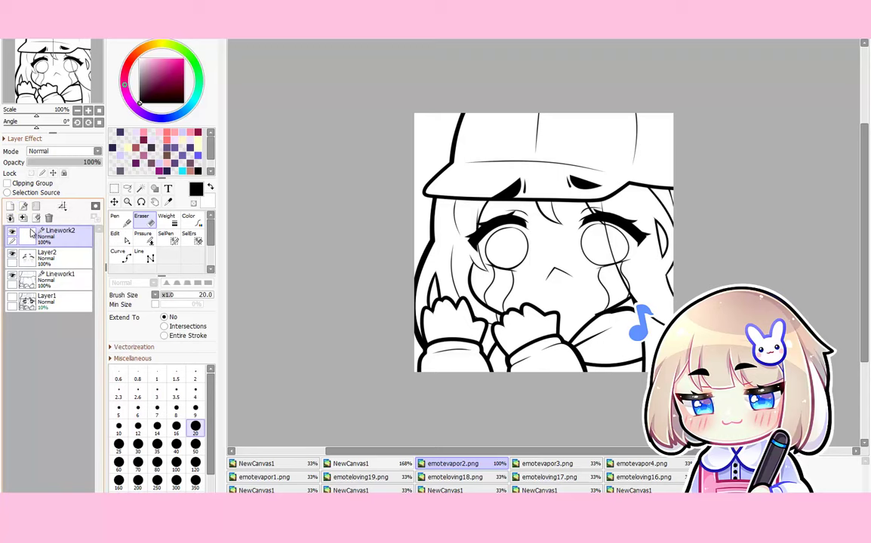
Add a normal layer directly above Layer2 and merge the Linework2 layer down into it
click(38, 254)
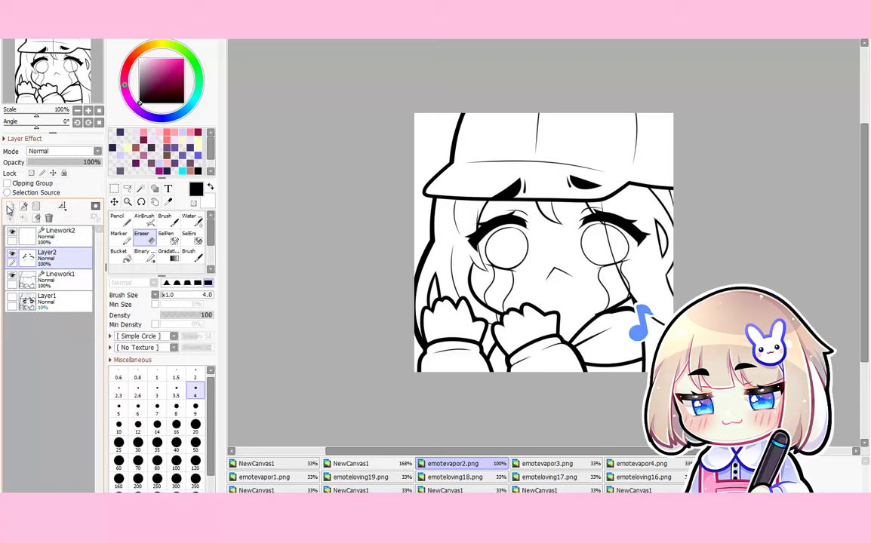
click(10, 206)
click(32, 239)
click(197, 260)
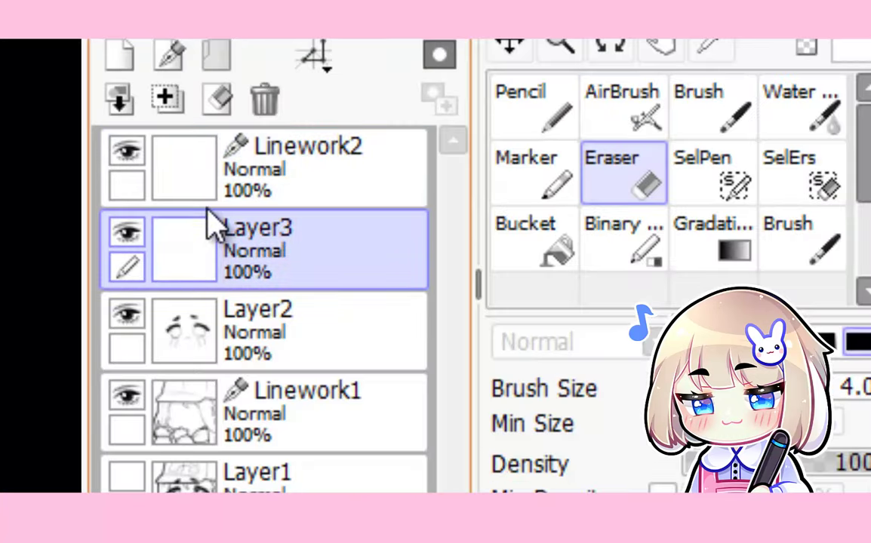
click(214, 172)
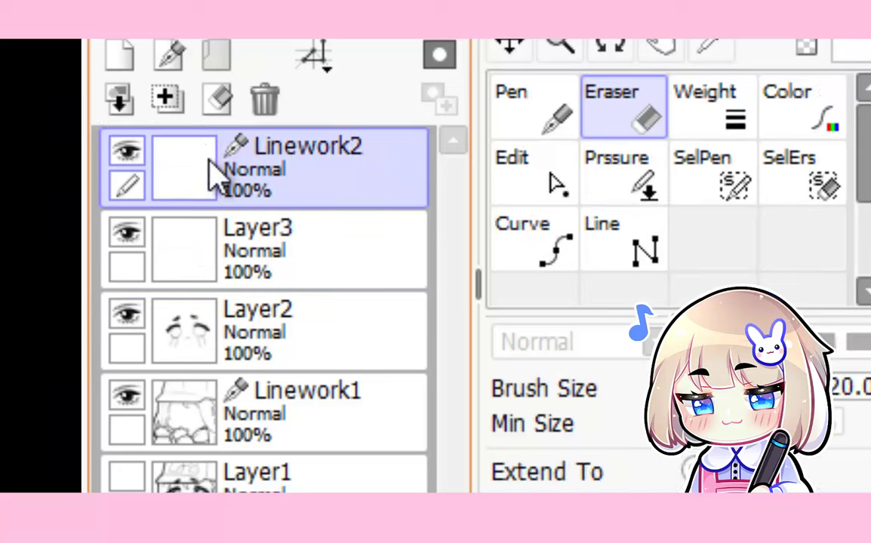
click(180, 105)
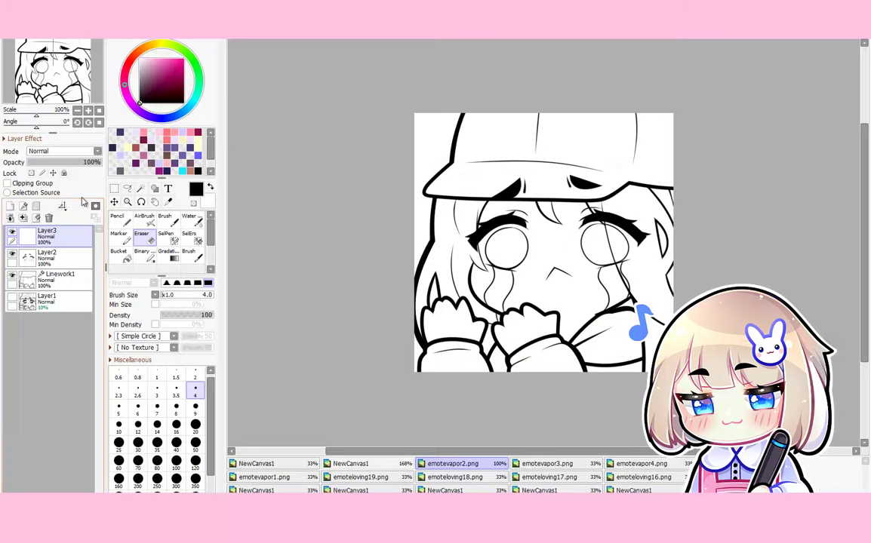
scroll(474, 256, up, 1)
scroll(474, 257, down, 4)
scroll(474, 256, up, 3)
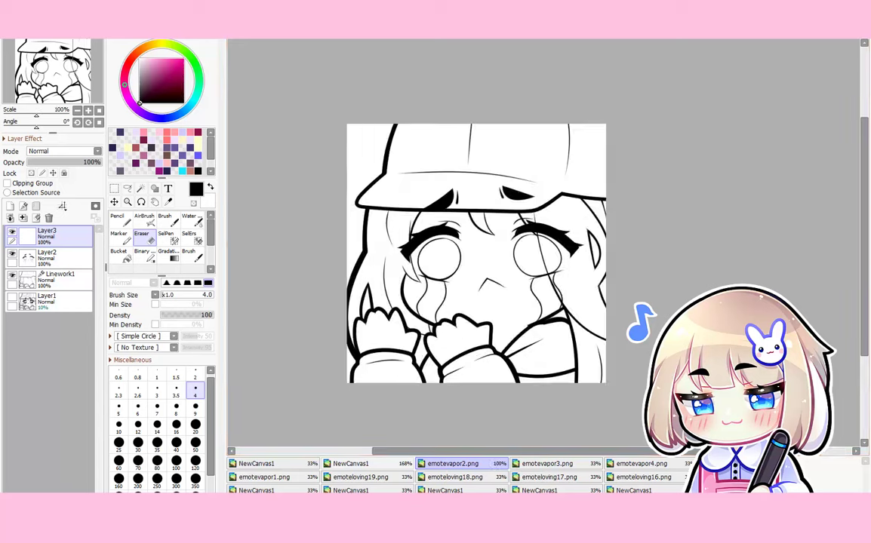
drag(473, 257, 516, 309)
click(383, 31)
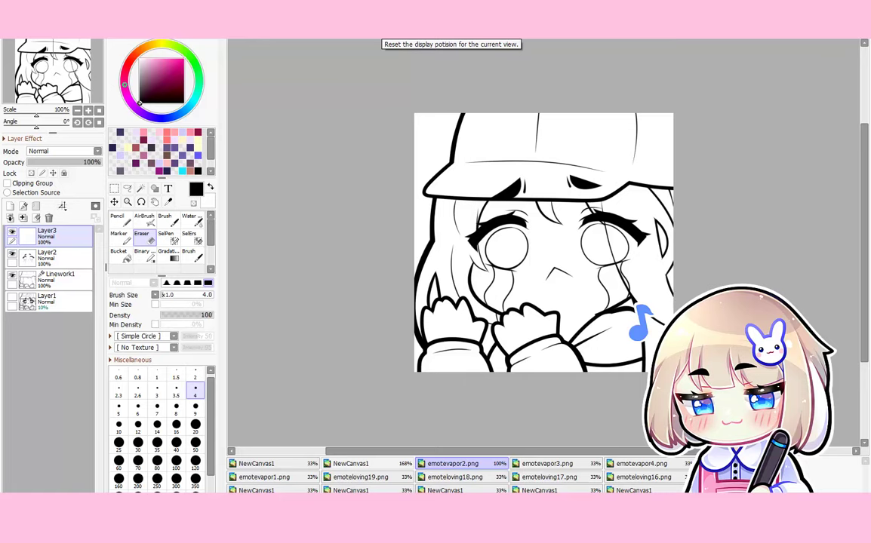
Add a normal layer above the Layer1 sketch and merge Linework1 down into it
click(73, 284)
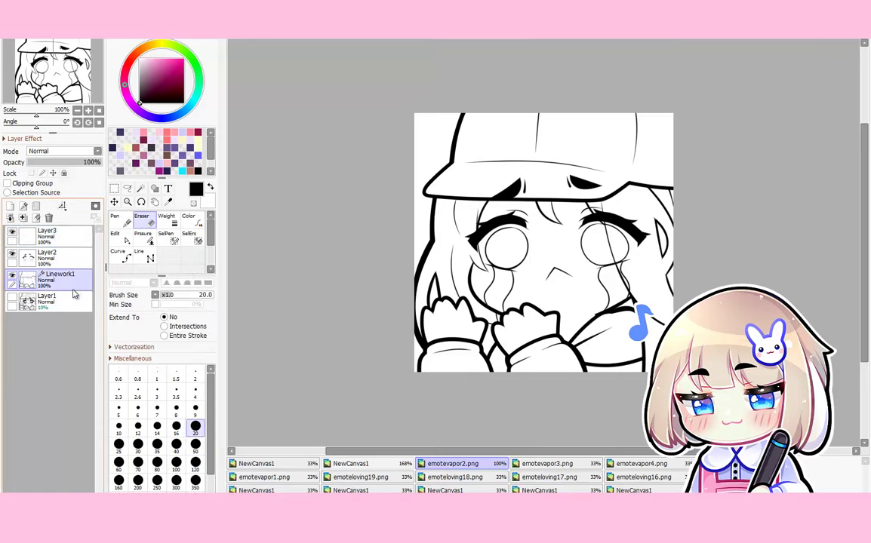
click(61, 302)
click(12, 206)
click(59, 280)
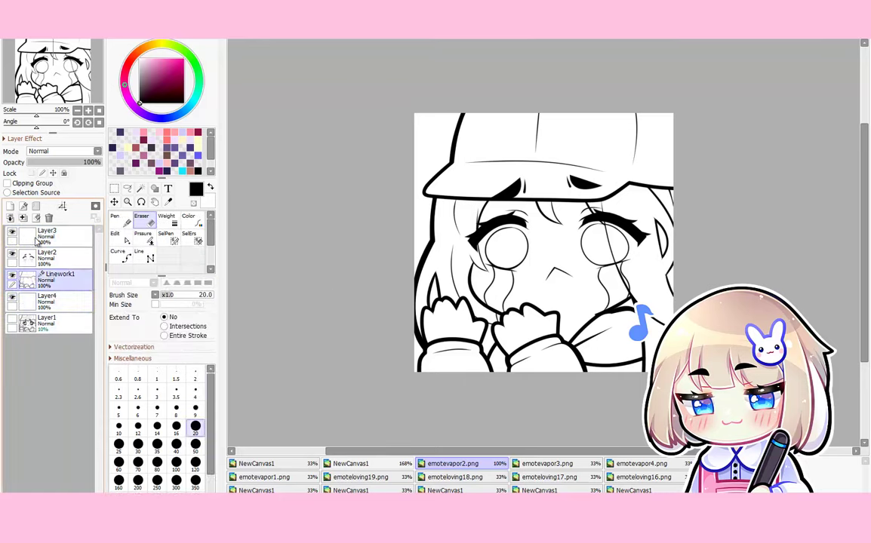
click(24, 218)
Set the Eraser size to 8 for the merged outline layer, Layer4
scroll(585, 324, up, 10)
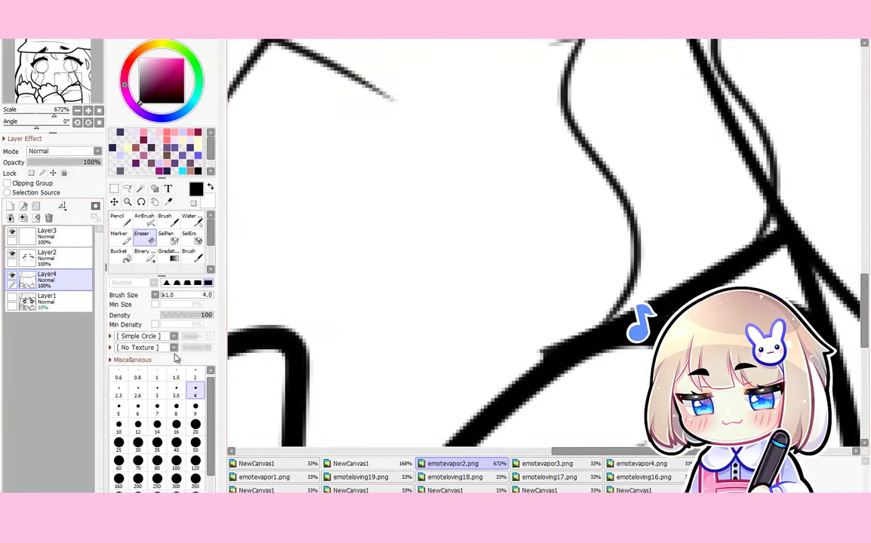
click(176, 407)
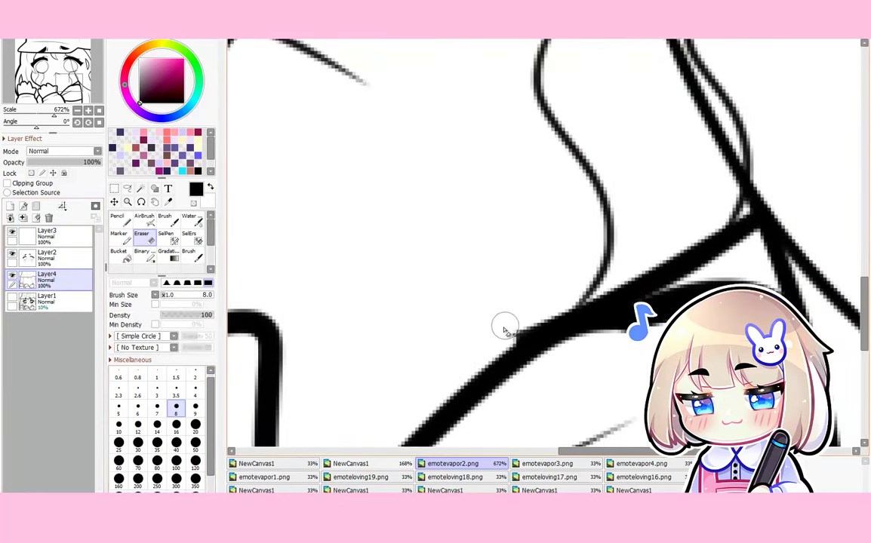
scroll(503, 305, down, 5)
scroll(504, 305, down, 5)
Try rotating the canvas view counter-clockwise to -23° and reset it to its default position
click(422, 36)
click(408, 36)
click(408, 36)
click(407, 36)
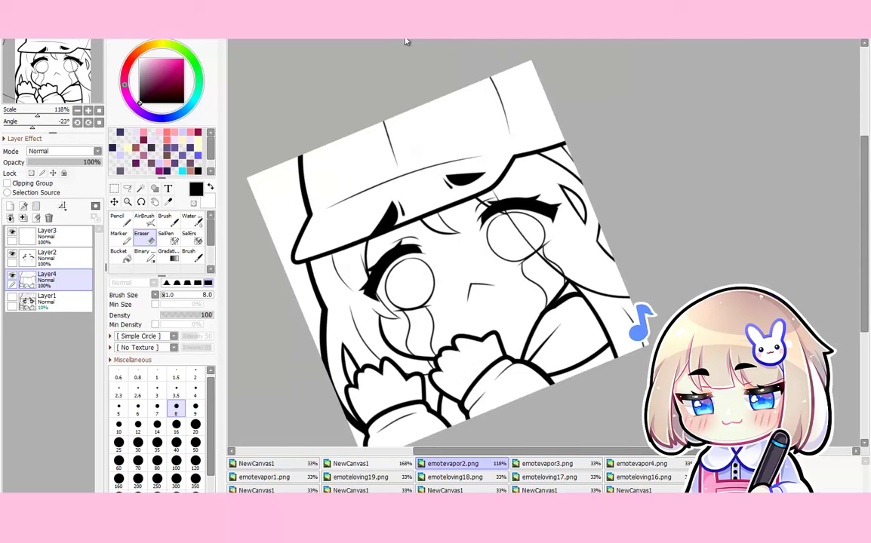
click(389, 36)
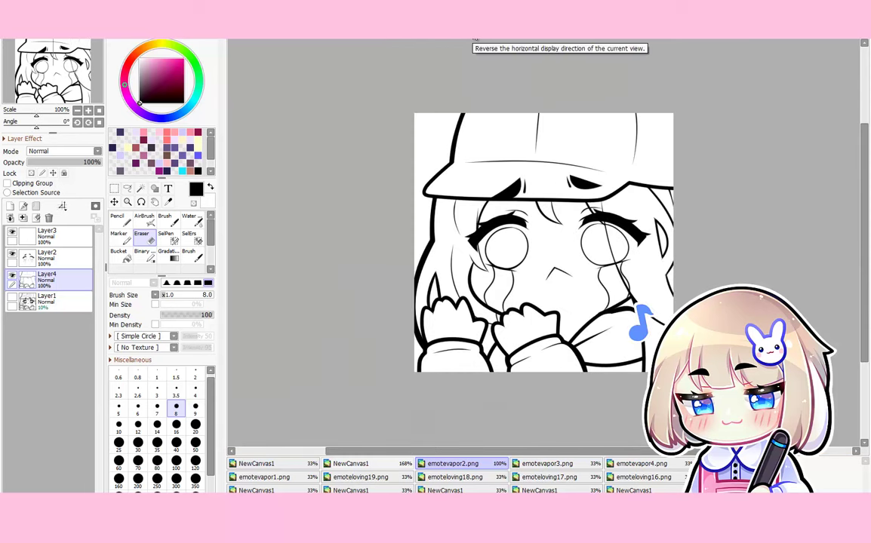
Switch to the textured Brush with Spread and Paper settings and set its size to 8 on Layer4
click(189, 251)
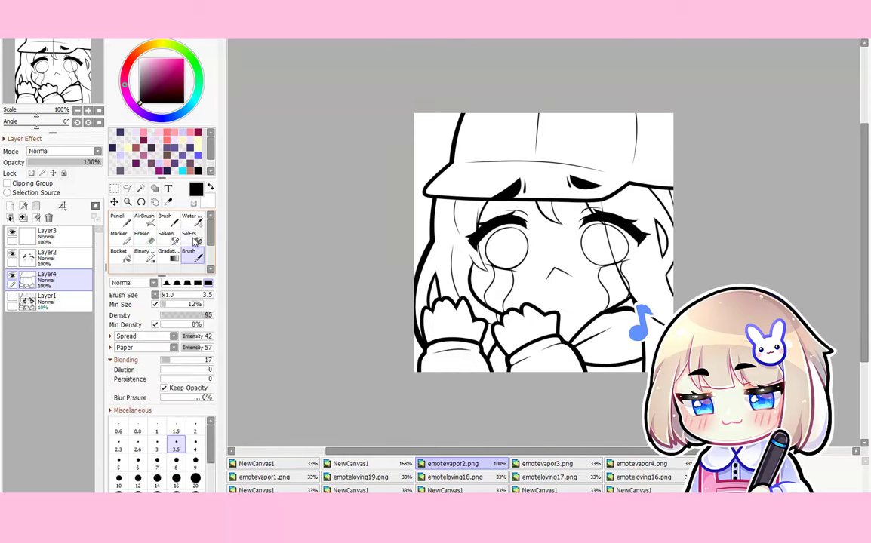
scroll(194, 238, down, 1)
scroll(193, 238, up, 1)
scroll(419, 245, up, 10)
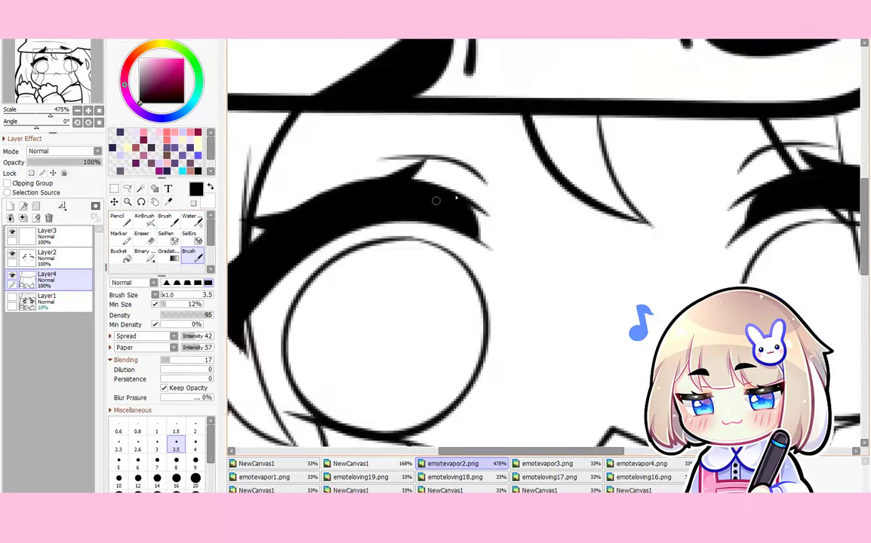
click(180, 464)
scroll(466, 245, down, 5)
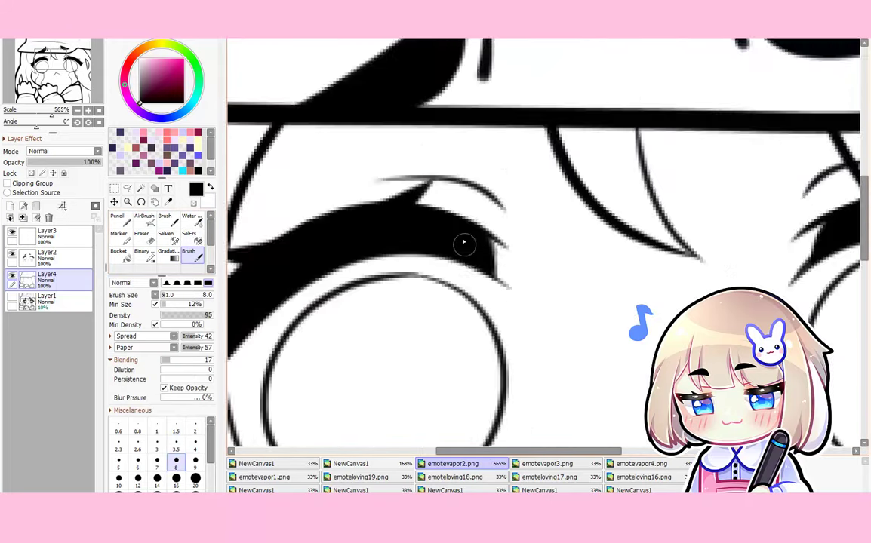
scroll(470, 245, up, 3)
scroll(483, 260, up, 1)
scroll(400, 196, down, 4)
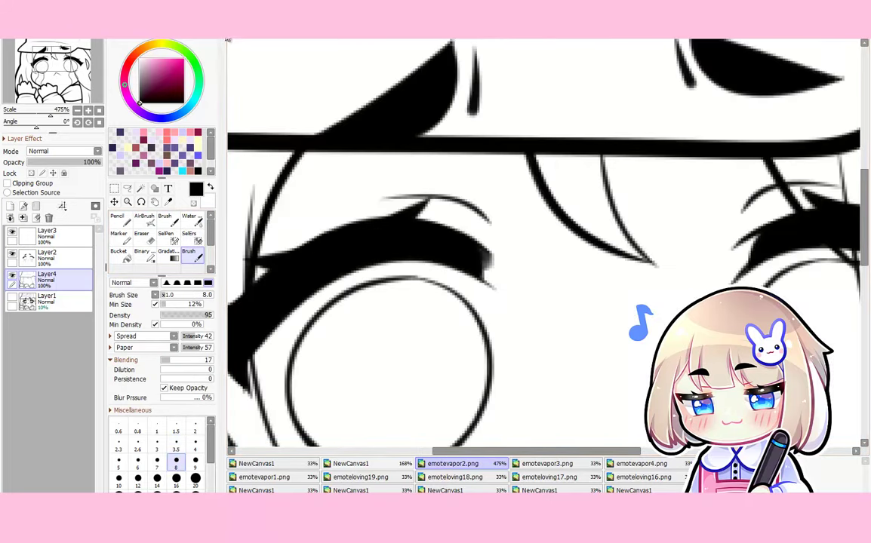
scroll(449, 200, down, 4)
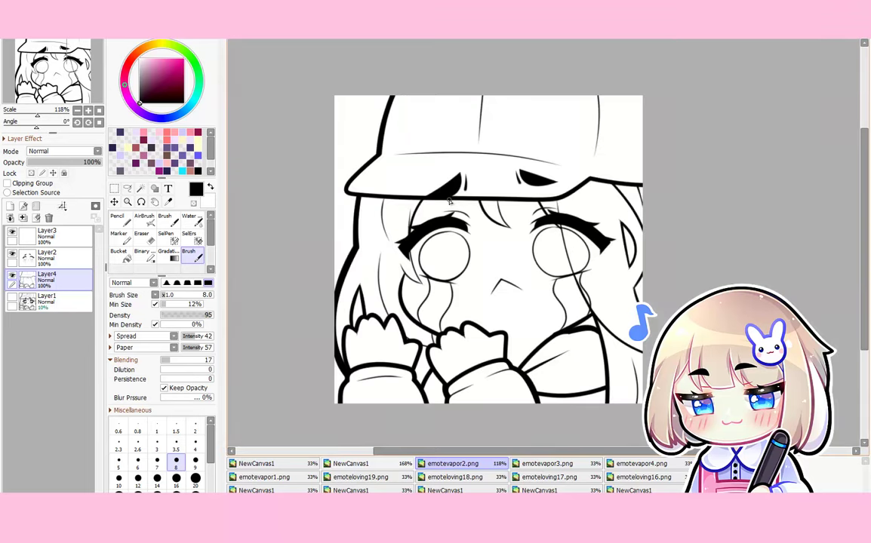
Rotate the canvas view back and forth in small increments and reset the display
key(End)
key(End)
key(Delete)
key(Delete)
key(Delete)
key(Delete)
key(Delete)
key(Delete)
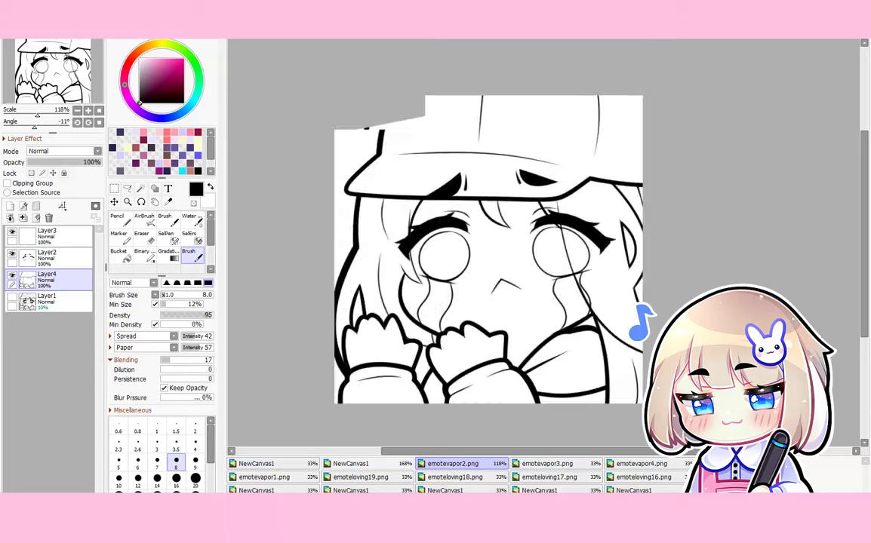
key(Delete)
key(Delete)
click(386, 36)
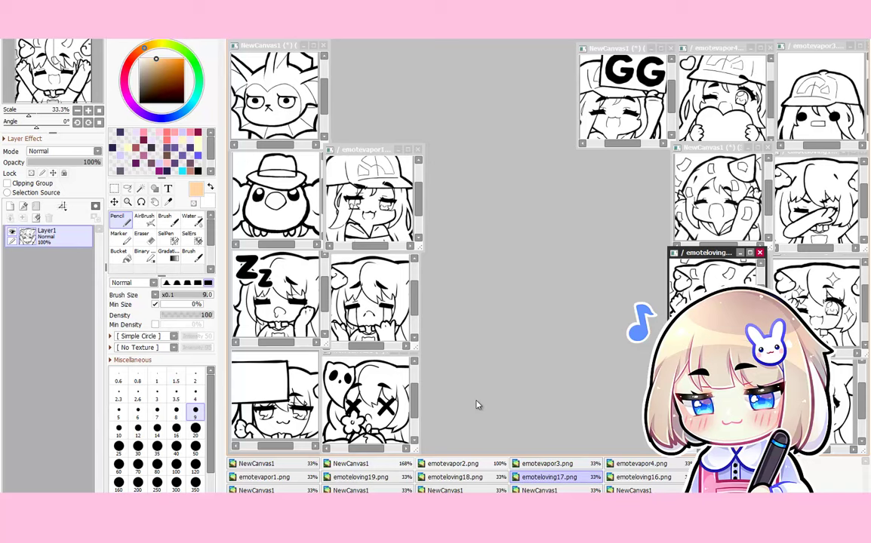
Maximize emoteloving17.png to examine its line art, and restore the arrangement of canvas windows
click(750, 253)
scroll(608, 240, up, 6)
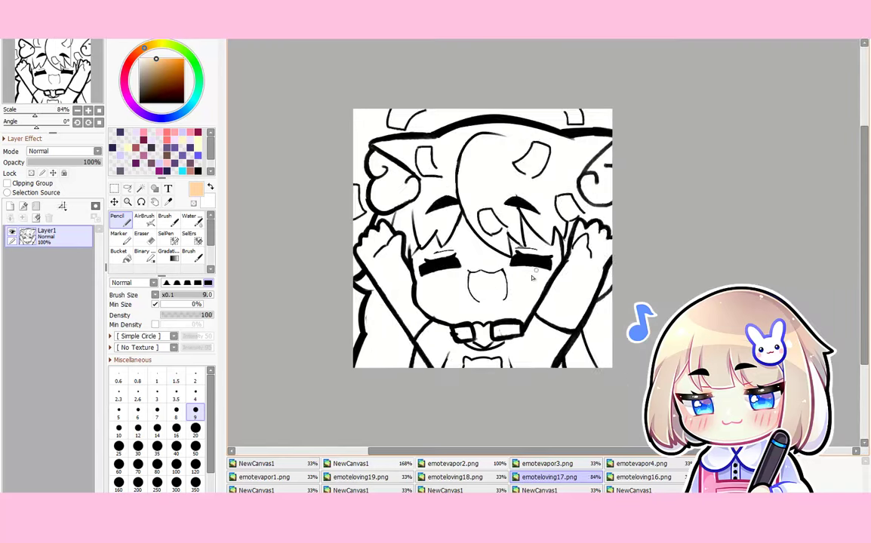
scroll(532, 278, up, 1)
scroll(532, 278, down, 2)
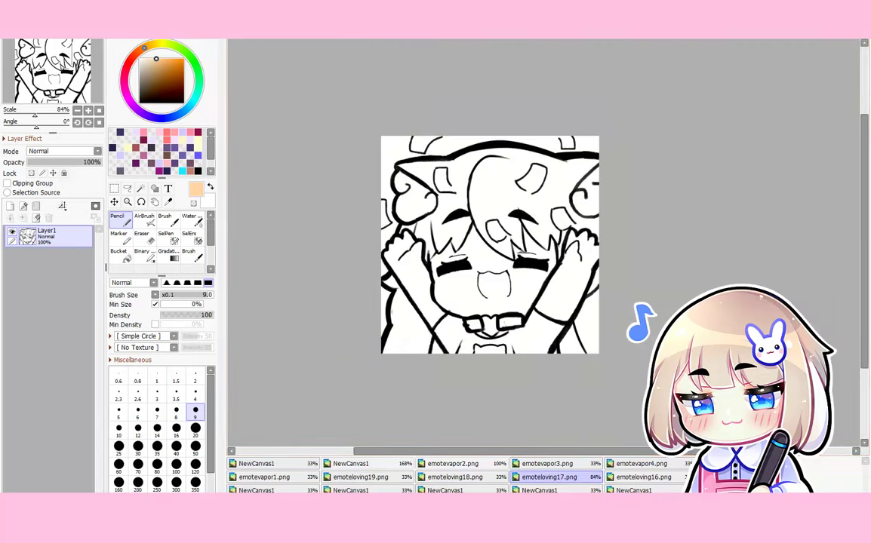
click(849, 32)
Enlarge the NewCanvas1 window with the spiky creature and examine its face line art up close
click(257, 64)
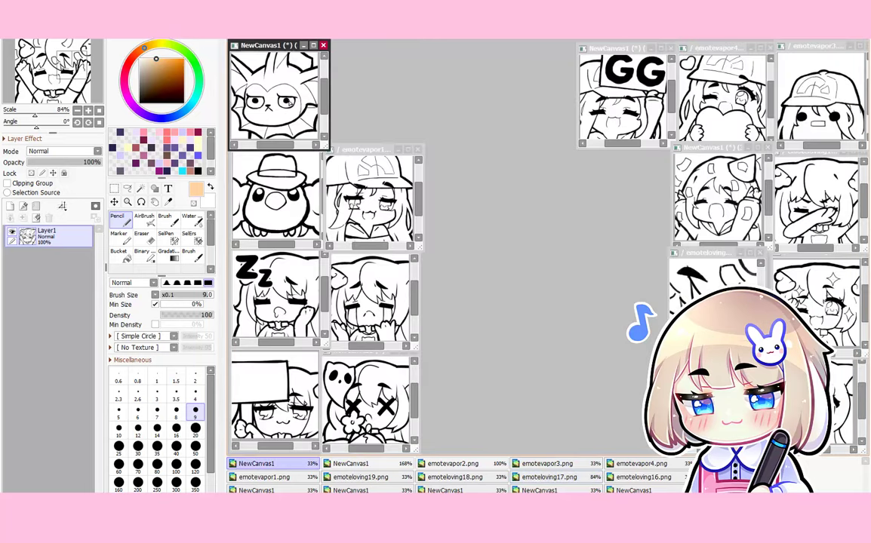
drag(326, 144, 712, 452)
scroll(524, 251, up, 7)
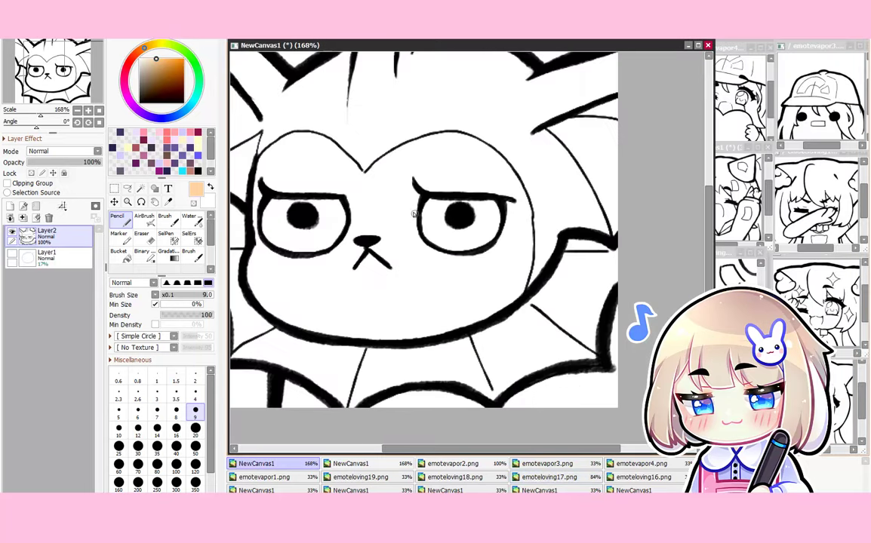
Minimize the spiky creature canvas and maximize the NewCanvas1 window with the sleeping ZZ character
scroll(426, 196, down, 3)
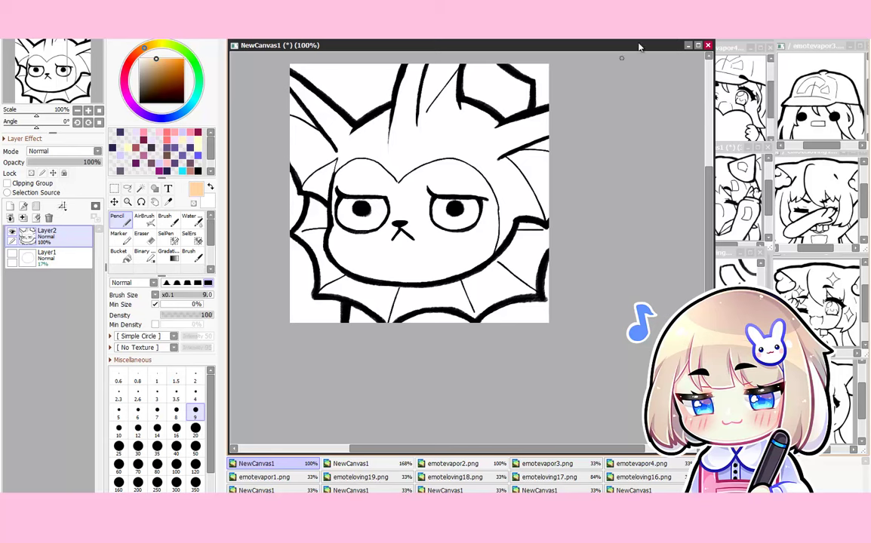
click(688, 45)
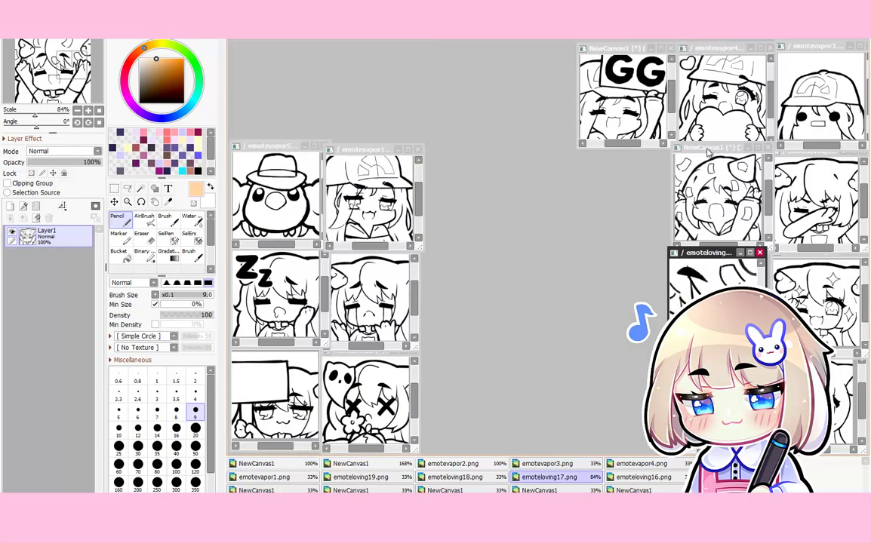
click(293, 341)
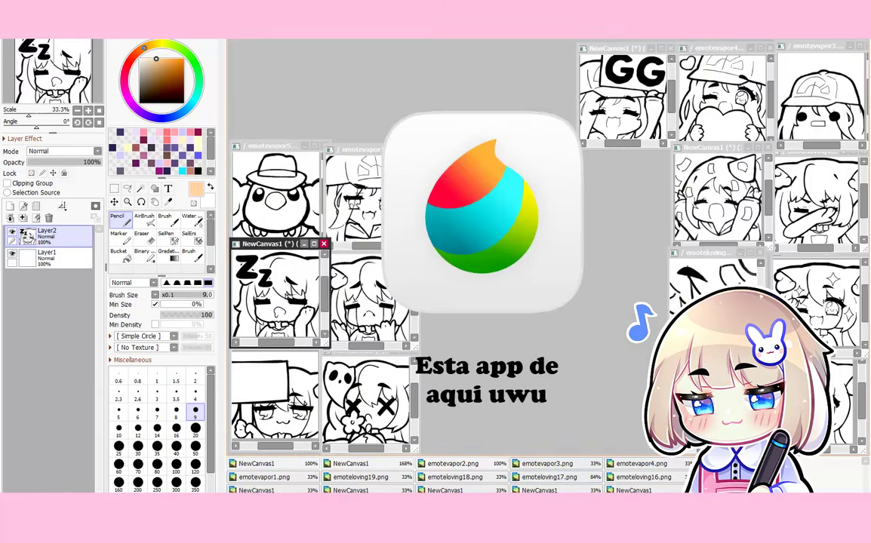
click(314, 244)
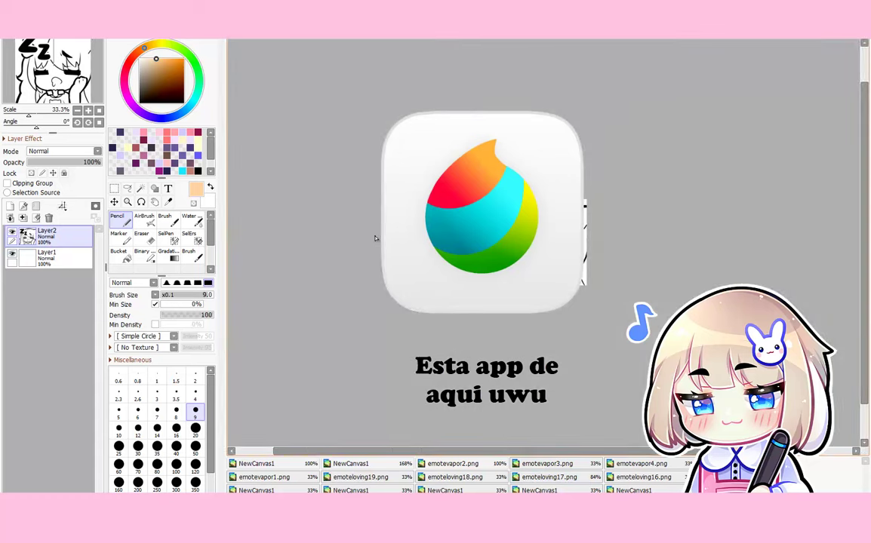
Examine the sleeping character's hand, eye and collar line art up close, and restore the arrangement of canvas windows
scroll(555, 230, up, 5)
scroll(577, 259, up, 6)
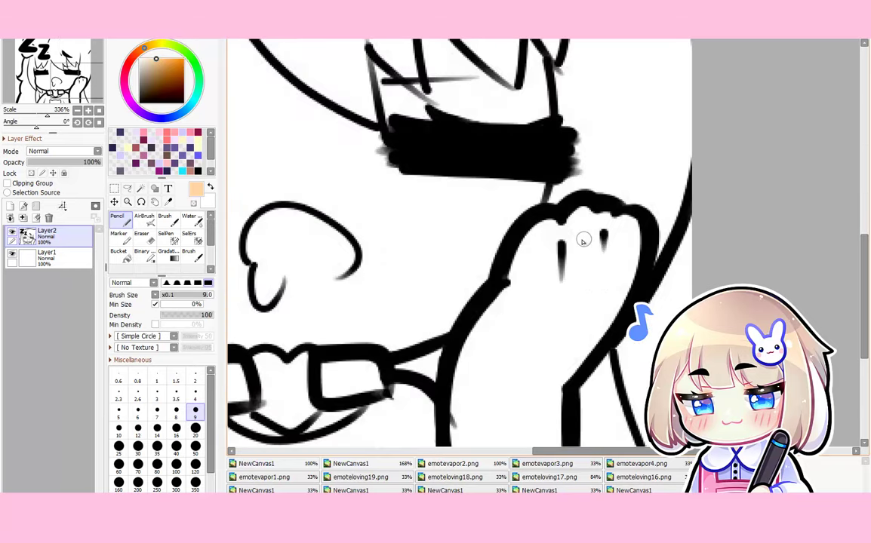
scroll(585, 243, down, 3)
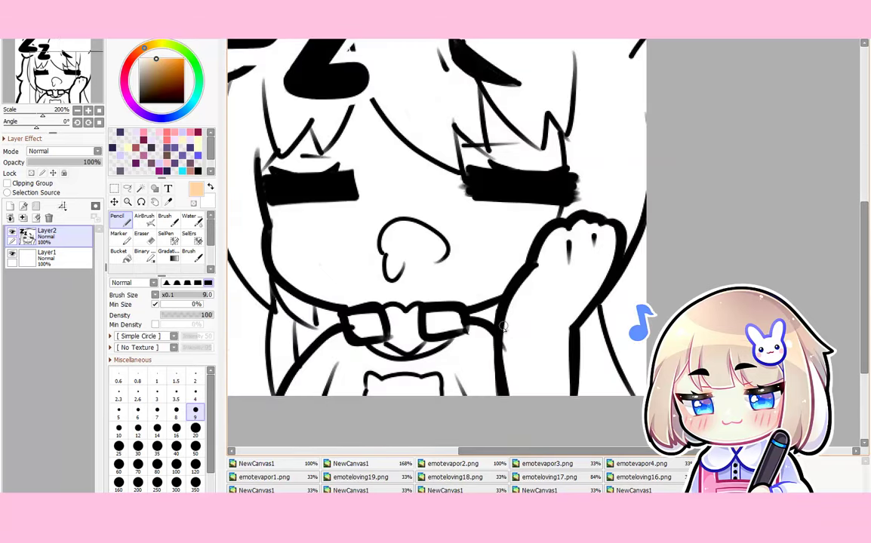
scroll(504, 328, down, 4)
scroll(456, 273, up, 1)
drag(446, 74, 384, 38)
click(384, 36)
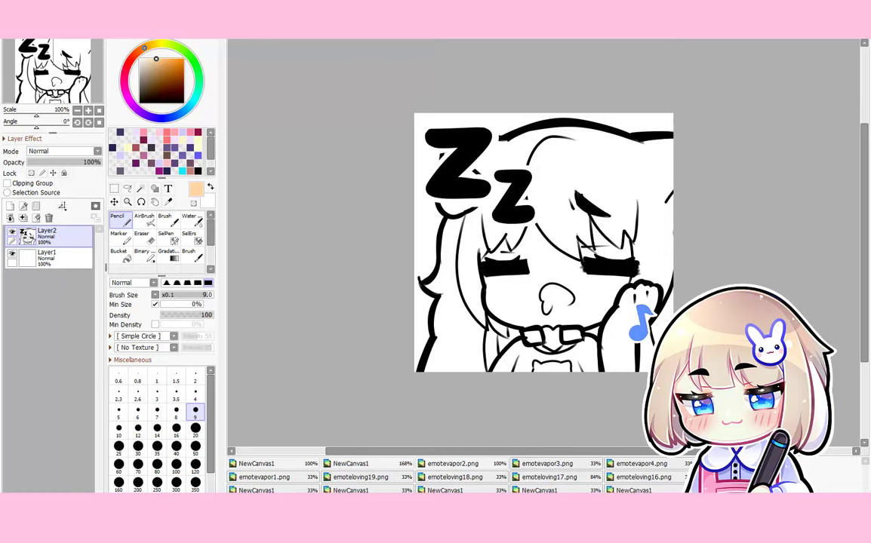
click(845, 17)
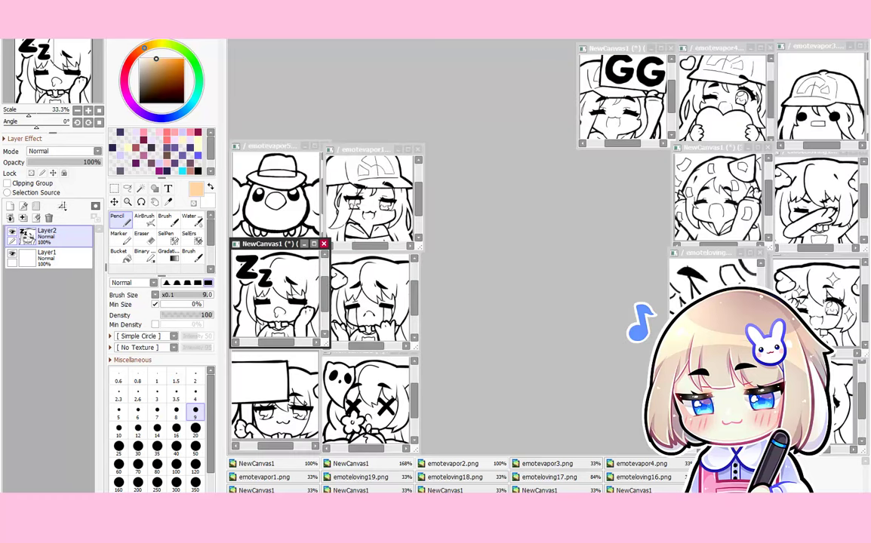
Create a new blank canvas
click(13, 16)
click(27, 31)
click(472, 322)
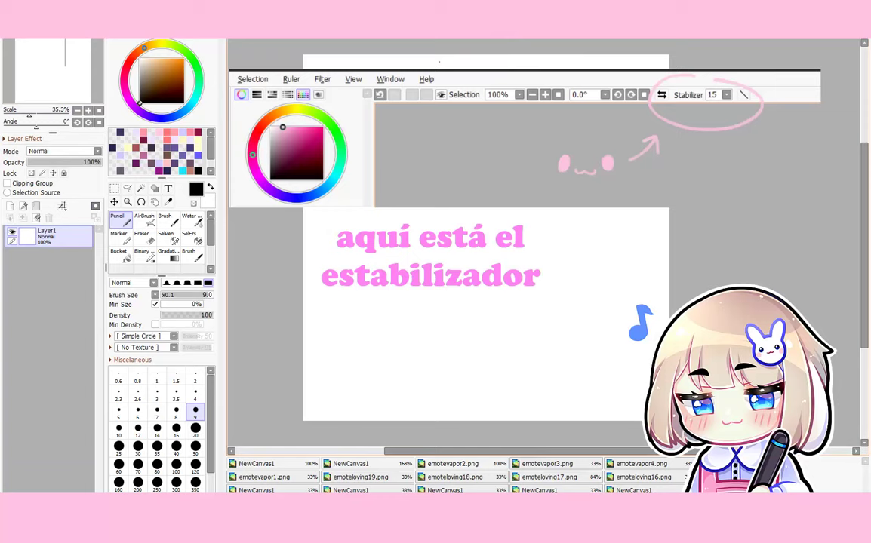
Draw a tall looped stroke in black on the left part of the blank canvas with the size 9 Pencil
scroll(404, 86, up, 2)
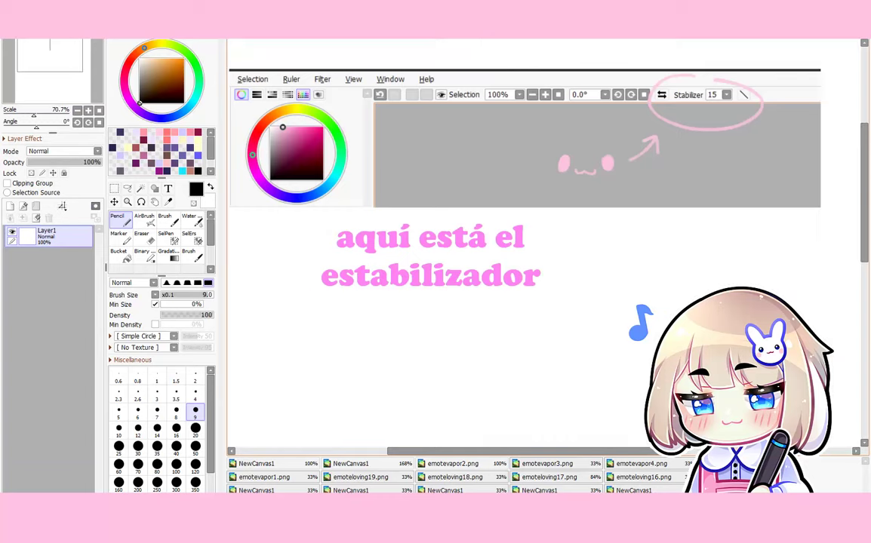
drag(305, 250, 372, 327)
scroll(358, 313, down, 1)
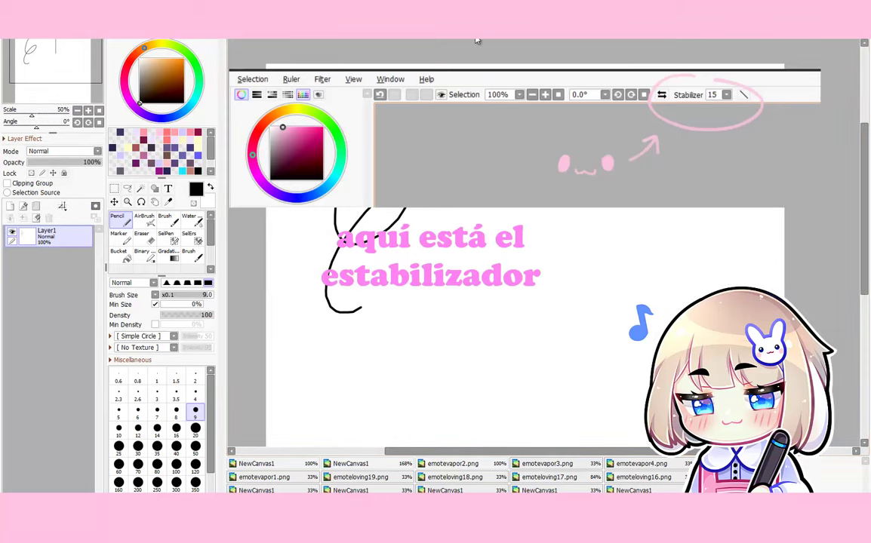
Set the stabilizer to 15 and draw a second looped pencil stroke to the right of the first
click(522, 33)
click(514, 190)
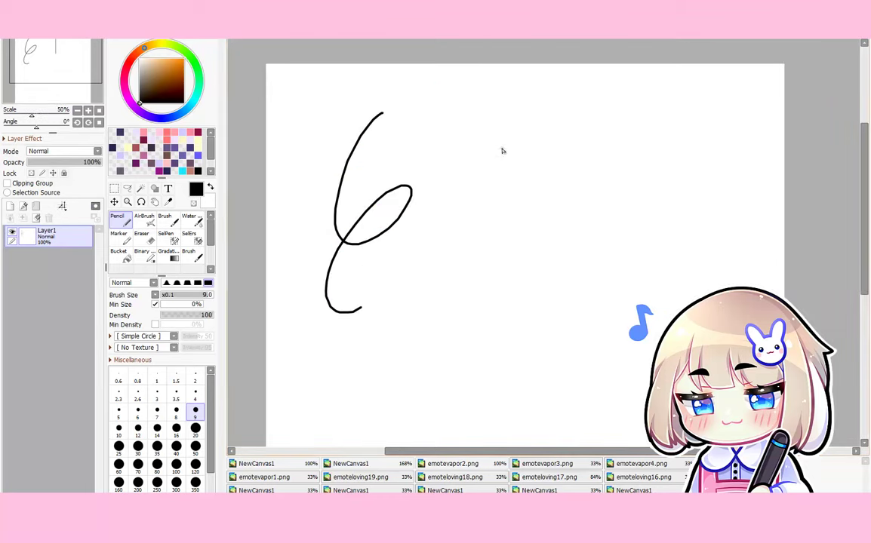
scroll(503, 150, up, 1)
mouse_move(541, 106)
mouse_down()
mouse_move(513, 131)
mouse_move(534, 224)
mouse_move(489, 370)
mouse_up()
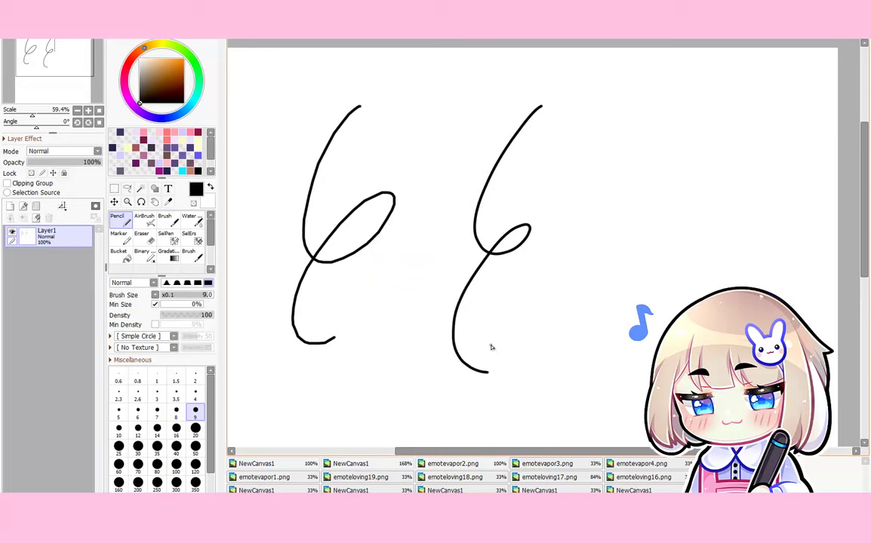
Compare the smoothness of the two looped pencil strokes up close
scroll(334, 260, up, 3)
scroll(334, 259, down, 3)
scroll(533, 180, up, 4)
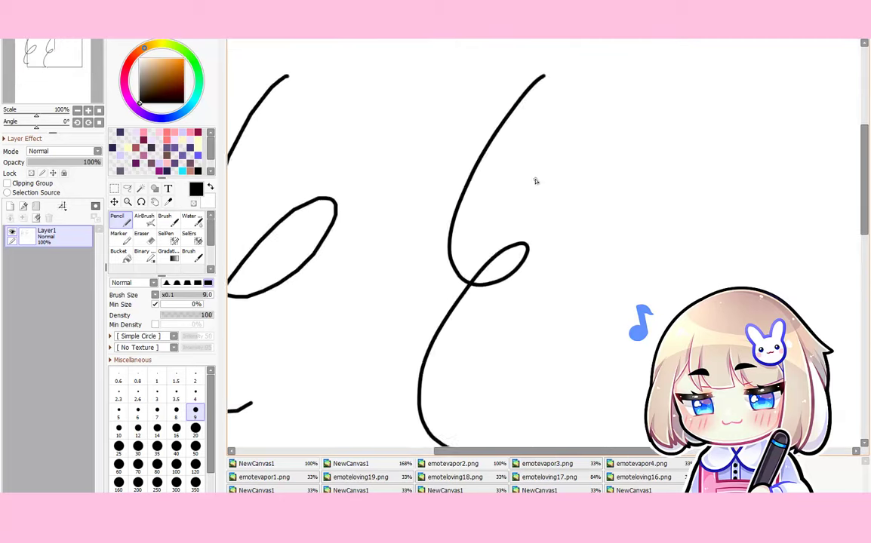
scroll(453, 220, down, 4)
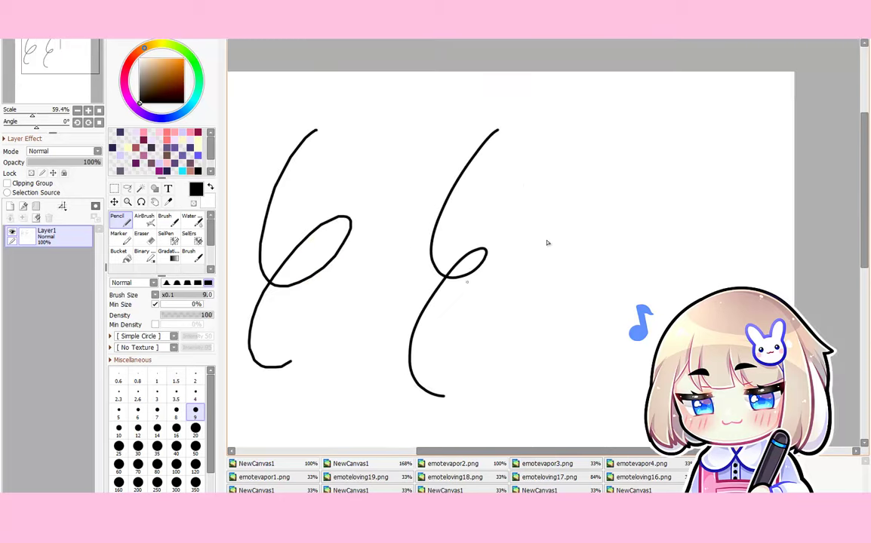
scroll(284, 185, up, 4)
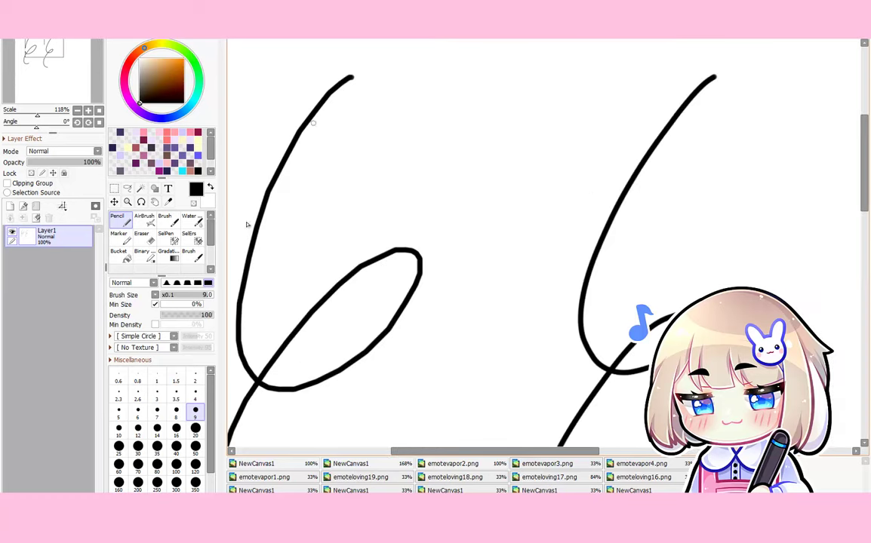
scroll(282, 367, down, 5)
Switch to the textured Brush, undo a trial looped stroke made with it, and set the brush size to 8
click(191, 258)
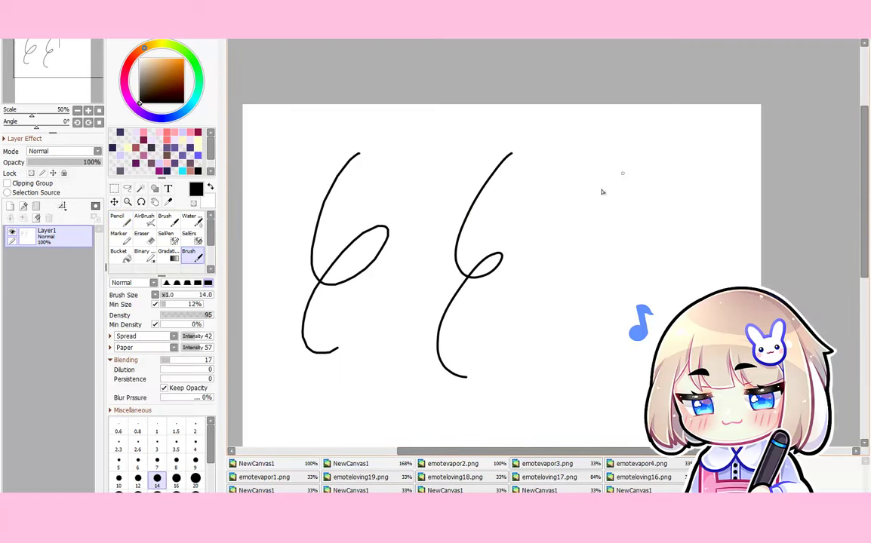
mouse_move(620, 173)
mouse_down()
mouse_move(618, 269)
mouse_move(562, 396)
mouse_up()
key(ctrl+z)
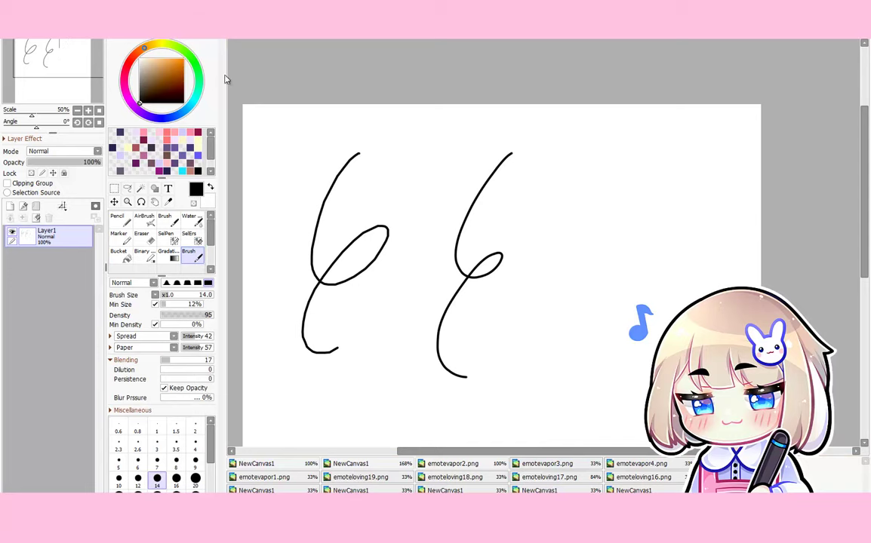
click(176, 461)
Write the label 15 by hand above the right looped stroke
scroll(485, 160, down, 1)
scroll(495, 91, up, 4)
scroll(489, 143, up, 3)
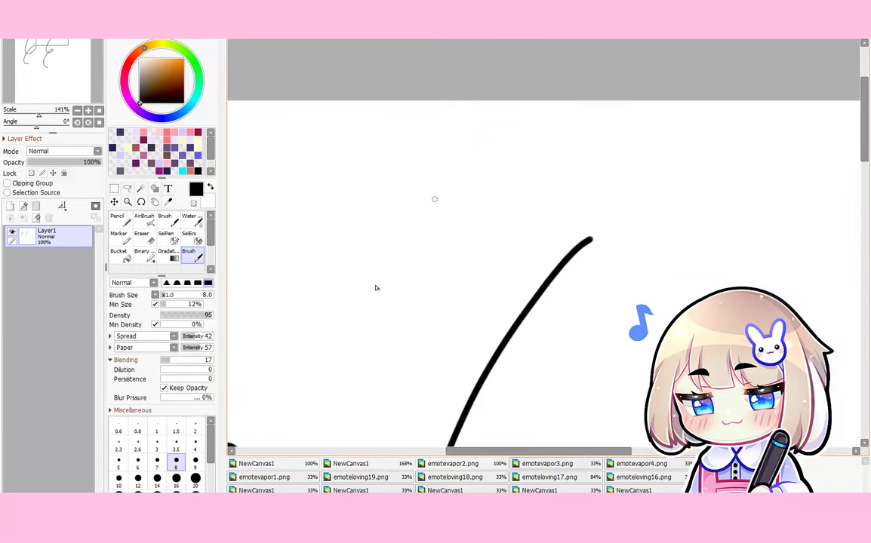
mouse_move(465, 182)
mouse_down()
mouse_move(495, 204)
mouse_move(493, 225)
mouse_up()
drag(556, 144, 520, 219)
scroll(542, 202, down, 5)
scroll(533, 200, down, 1)
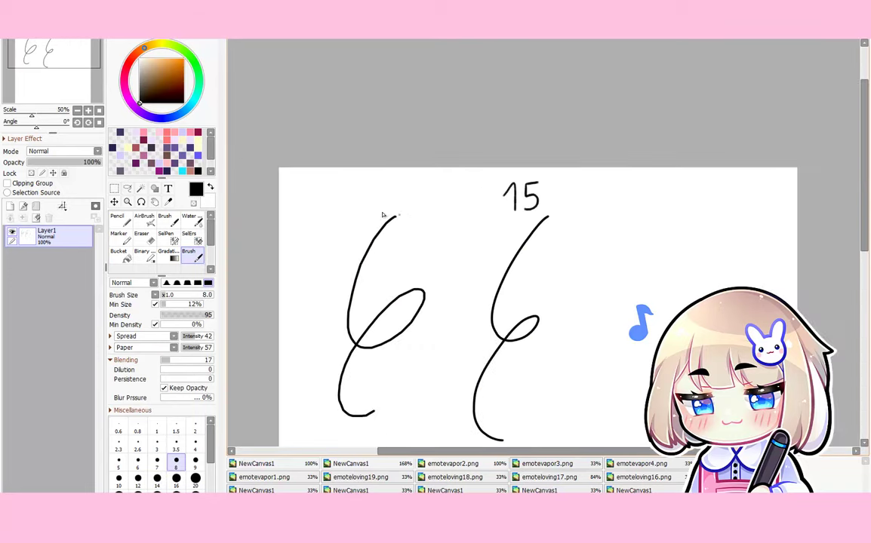
Write the label 0 above the left looped stroke and switch back to the Pencil
scroll(533, 200, up, 3)
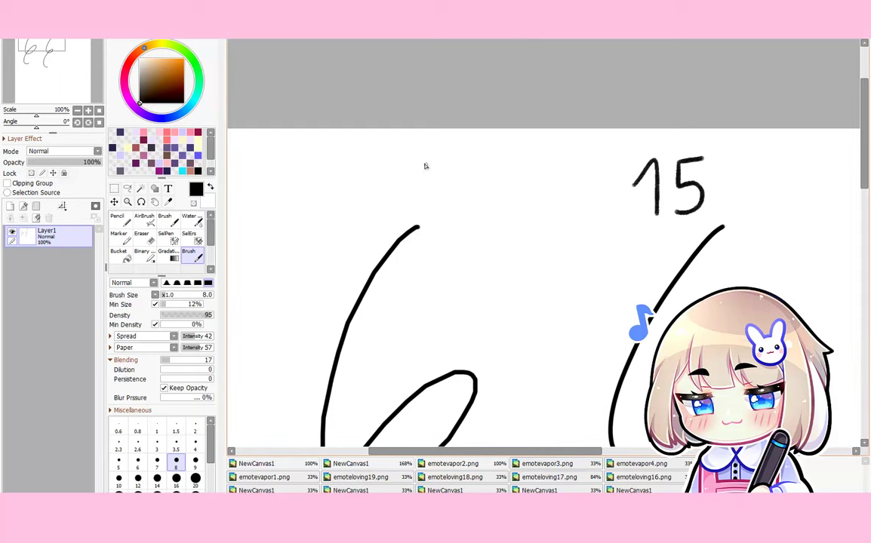
mouse_move(423, 168)
mouse_down()
mouse_move(430, 202)
mouse_move(426, 178)
mouse_up()
scroll(461, 168, down, 2)
key(n)
scroll(499, 164, down, 3)
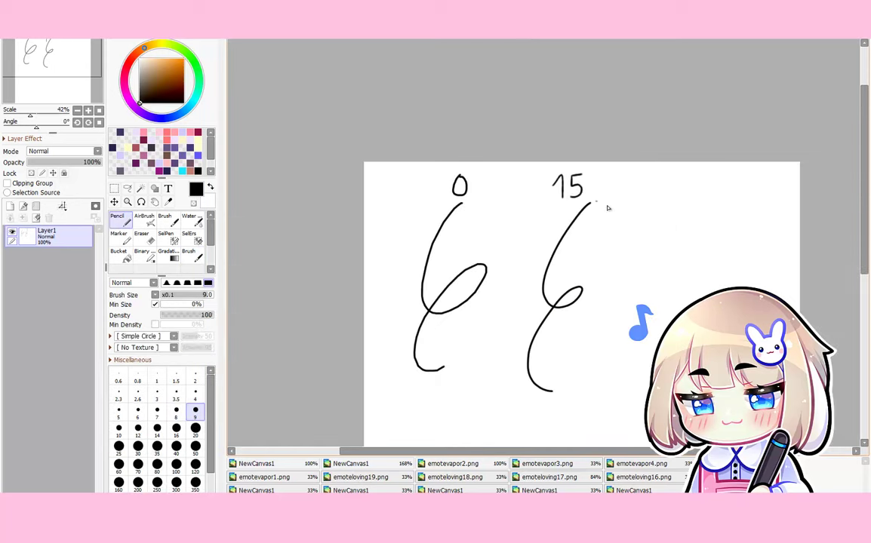
Clear all strokes and labels from Layer1
scroll(548, 189, up, 1)
scroll(521, 167, down, 2)
scroll(435, 296, up, 1)
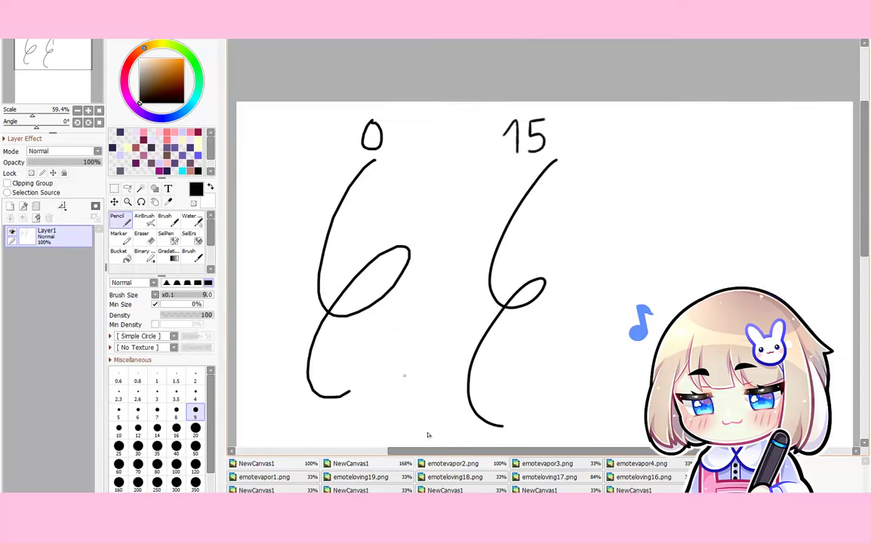
scroll(548, 240, down, 2)
scroll(552, 229, up, 1)
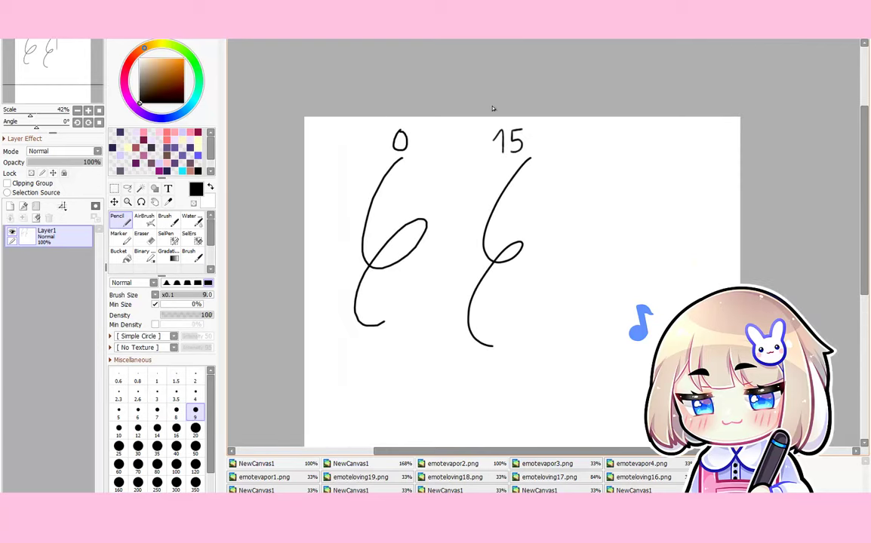
click(35, 219)
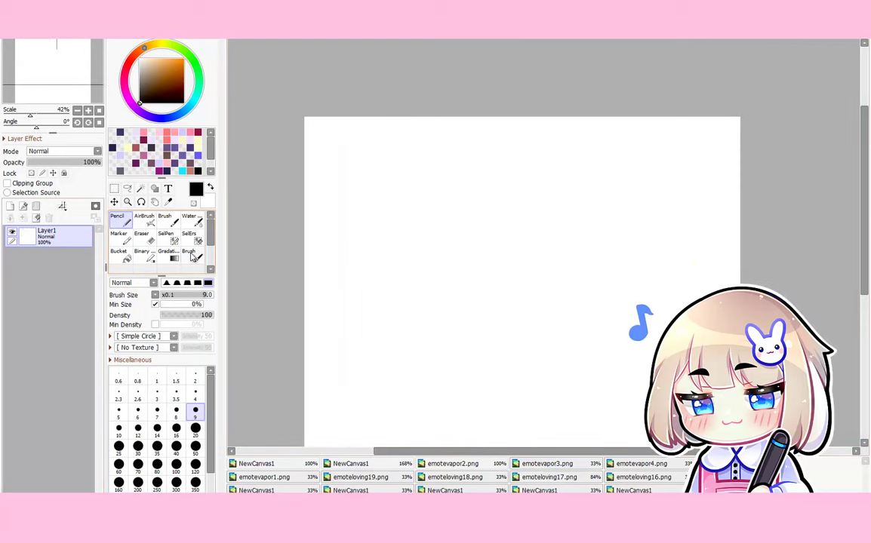
Switch to the textured Brush, try a looped stroke on the cleared layer, and undo the stroke
click(188, 255)
scroll(360, 169, up, 2)
mouse_move(373, 130)
mouse_down()
mouse_move(367, 293)
mouse_move(394, 384)
mouse_up()
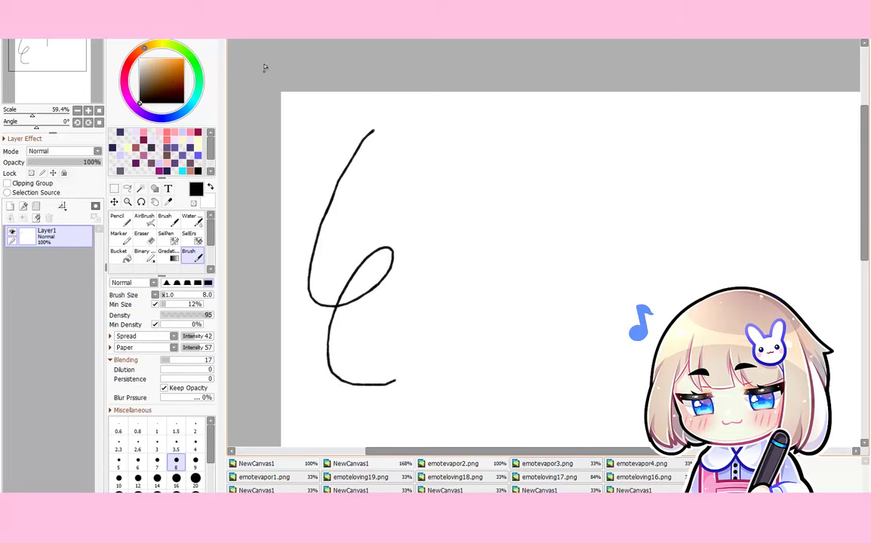
click(231, 38)
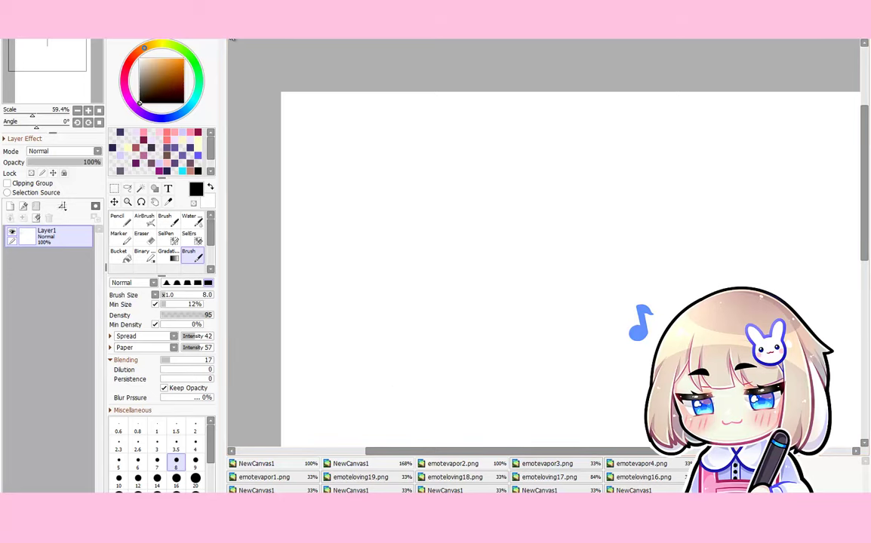
Change the stabilizer level and draw a tall looped brush stroke on the left part of the canvas
click(522, 37)
click(511, 184)
mouse_move(399, 134)
mouse_down()
mouse_move(443, 220)
mouse_move(438, 366)
mouse_up()
scroll(398, 334, down, 4)
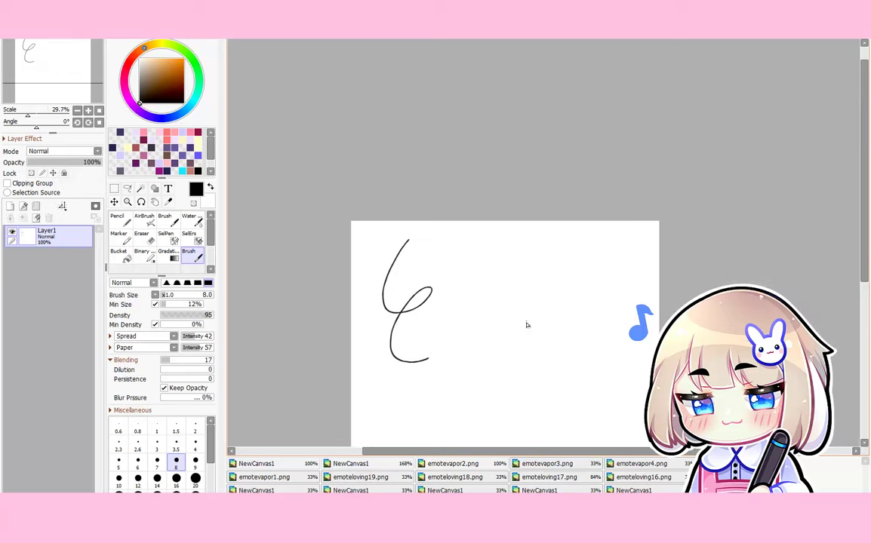
Draw a second looped brush stroke to the right of the first and compare the two up close
drag(507, 246, 528, 356)
scroll(520, 437, up, 3)
scroll(301, 208, up, 6)
scroll(366, 227, down, 2)
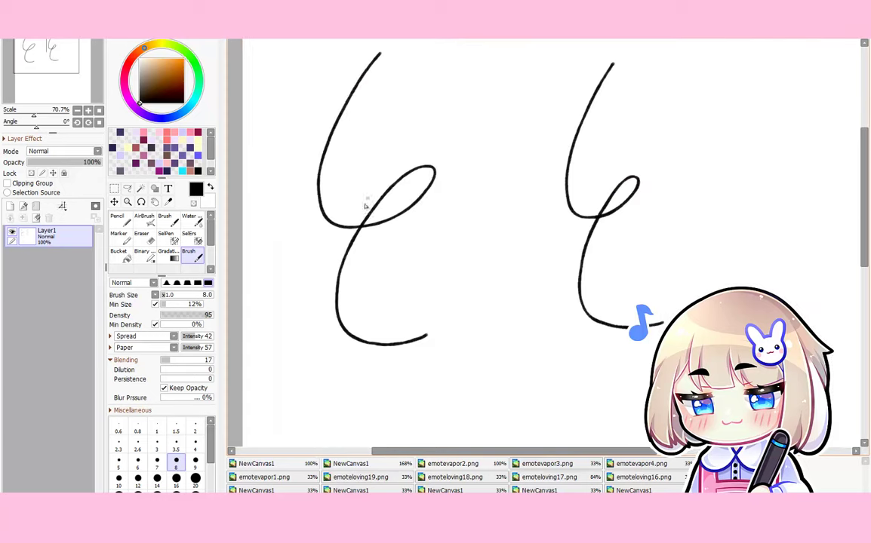
scroll(474, 226, down, 2)
scroll(453, 317, up, 1)
scroll(423, 268, down, 2)
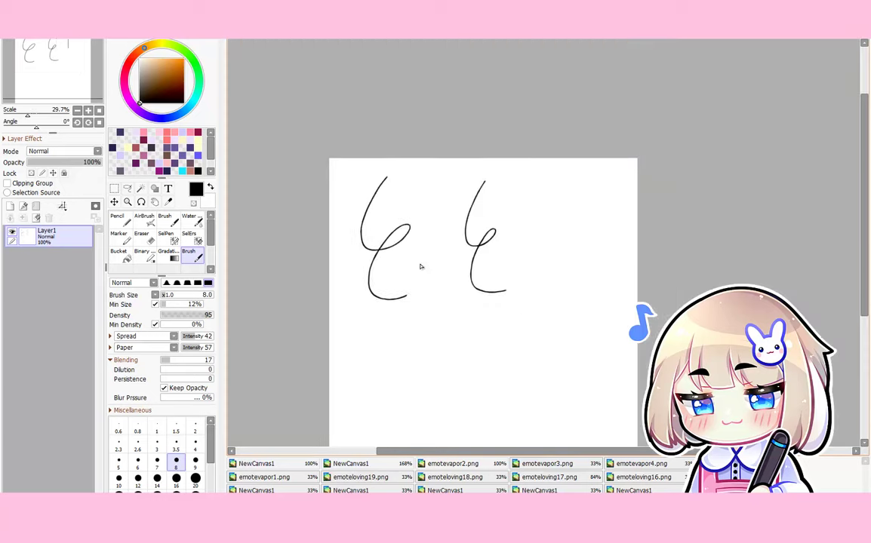
Draw a smaller looped brush stroke between the two large ones, reaching slightly below them
scroll(451, 253, up, 3)
drag(451, 253, 452, 347)
scroll(460, 338, down, 1)
scroll(461, 339, up, 1)
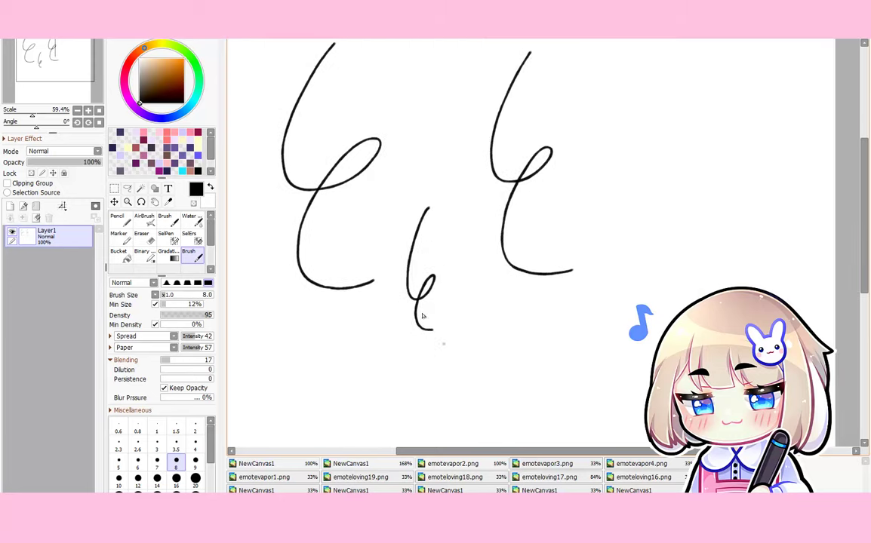
scroll(453, 321, down, 4)
scroll(482, 365, up, 4)
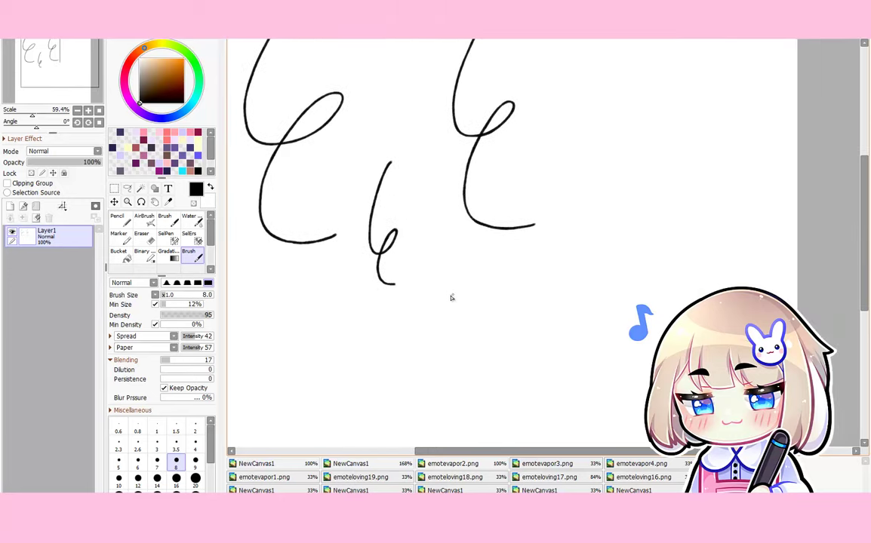
Try two more strokes in the empty area below the looped ones and undo each
mouse_move(456, 277)
mouse_down()
mouse_move(469, 343)
mouse_move(502, 381)
mouse_up()
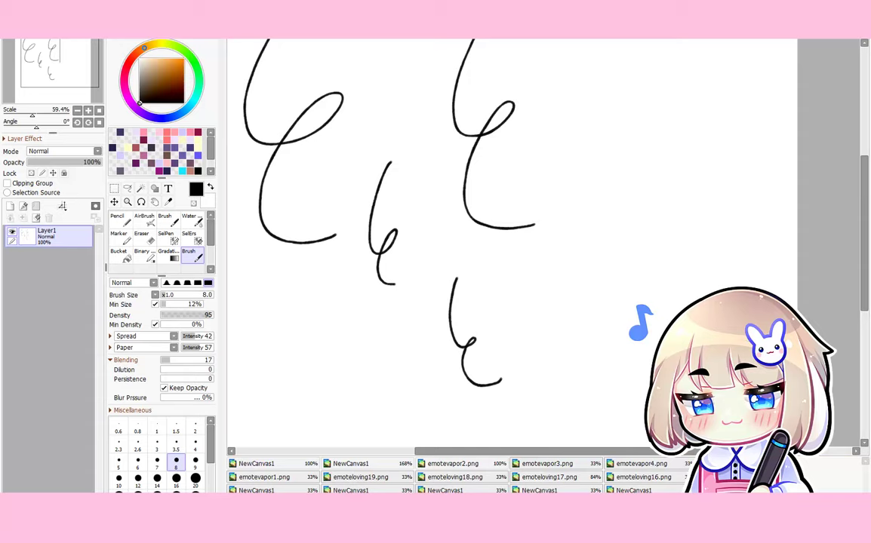
key(ctrl+z)
scroll(472, 305, down, 1)
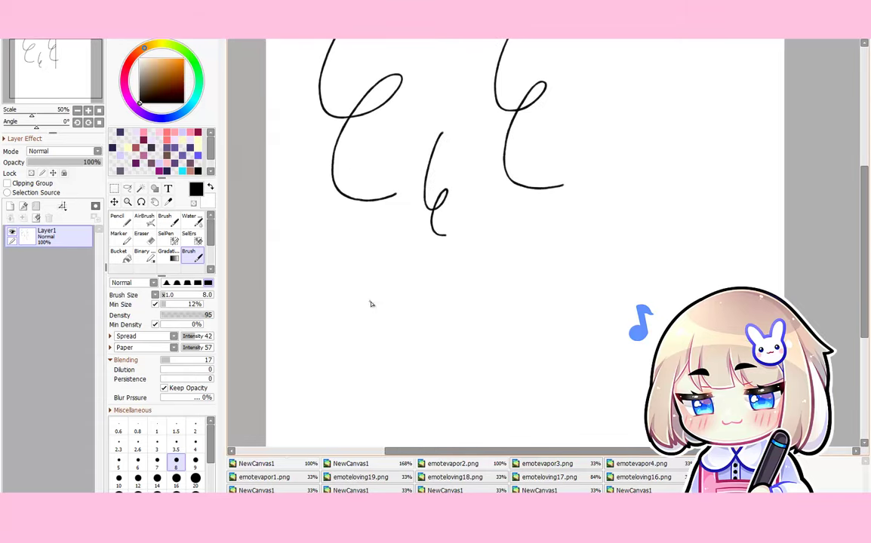
scroll(371, 304, up, 3)
drag(368, 225, 309, 291)
key(ctrl+z)
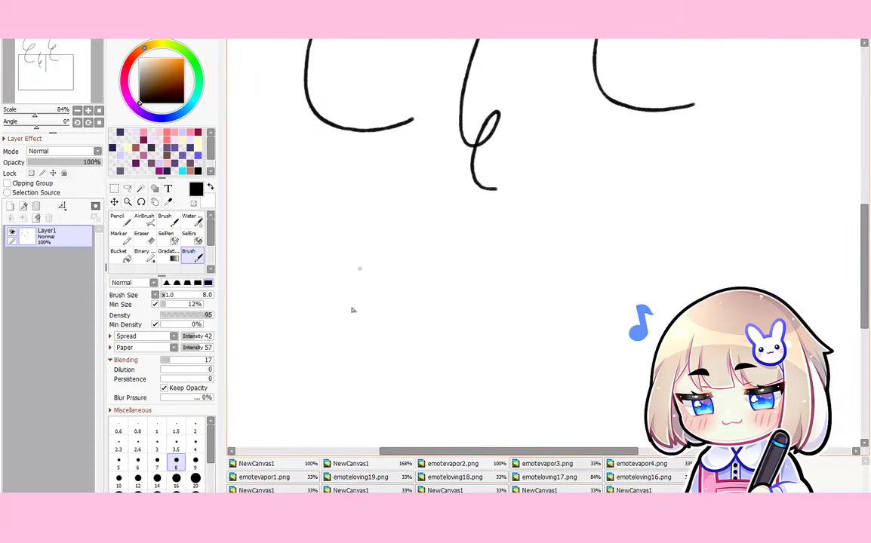
Try one short stroke below the loops, and view the cat-eared character's emote line art up close on its own canvas
drag(368, 272, 419, 273)
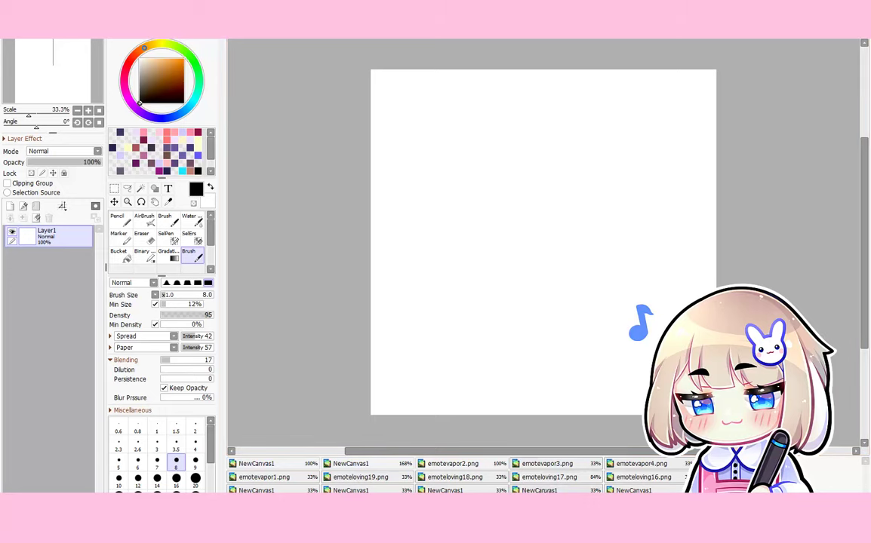
click(538, 490)
scroll(576, 214, up, 5)
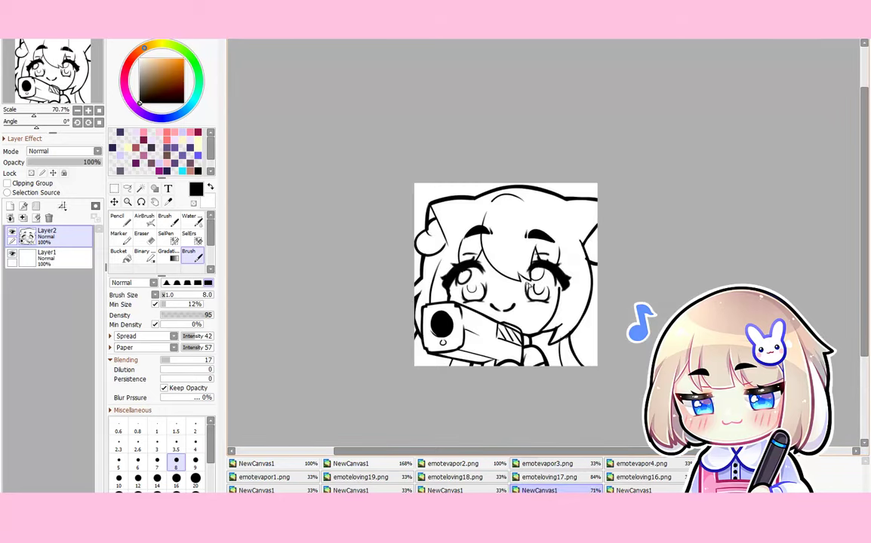
scroll(531, 287, up, 1)
click(453, 464)
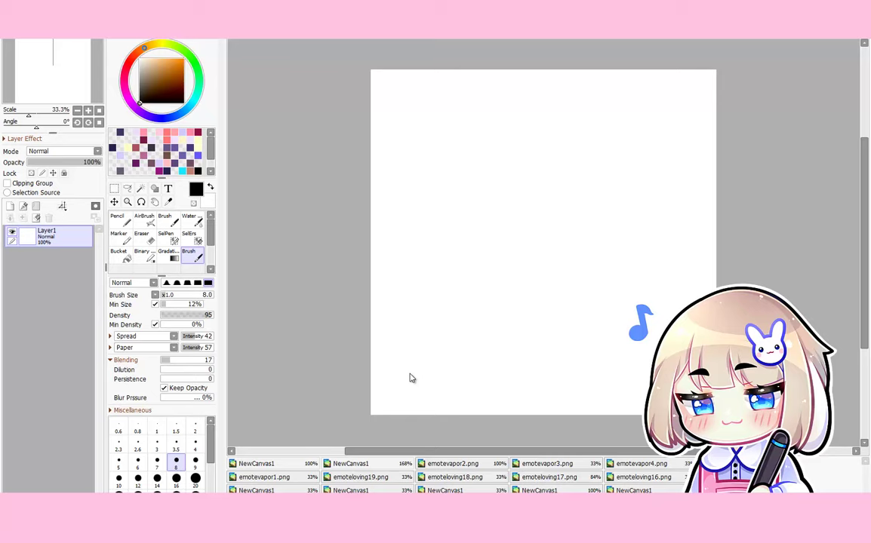
Try a looped stroke and a wide curved stroke on the blank canvas and undo each
scroll(461, 351, up, 1)
drag(484, 129, 443, 285)
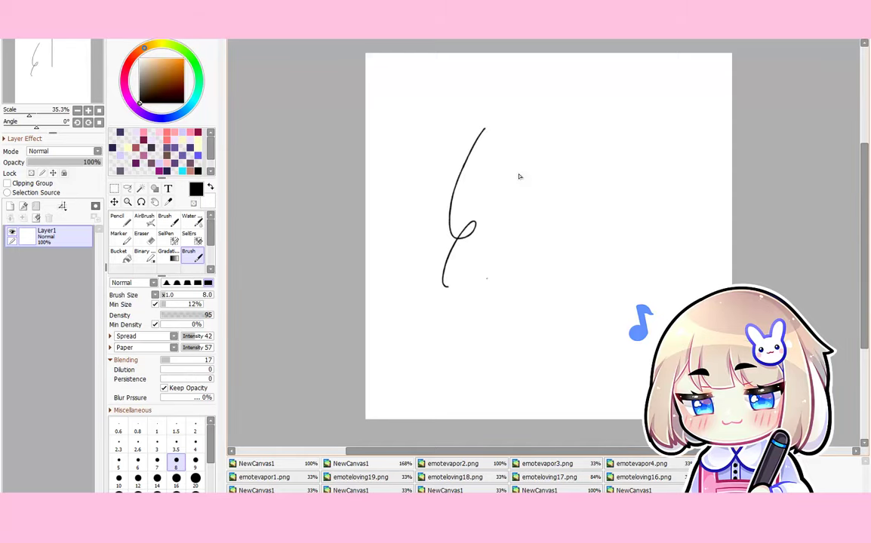
key(ctrl+z)
scroll(521, 132, up, 1)
drag(477, 115, 532, 240)
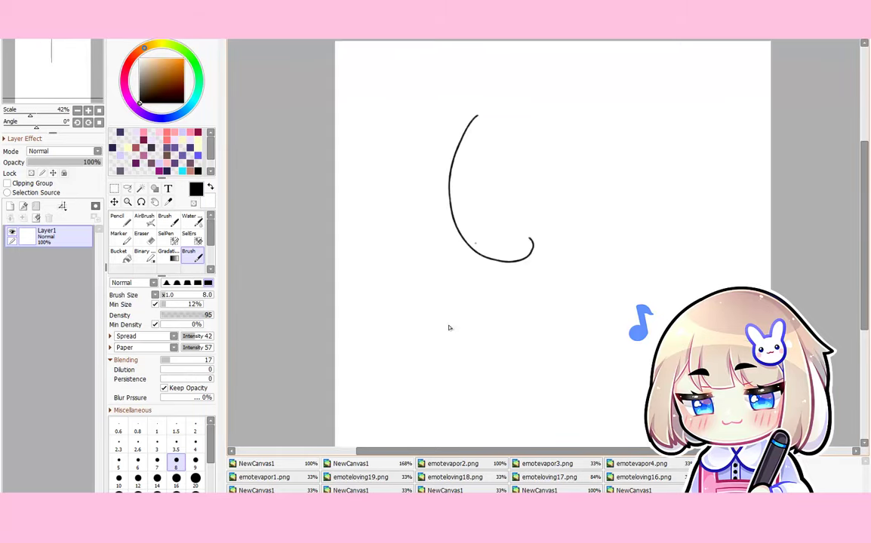
drag(449, 328, 534, 328)
click(227, 39)
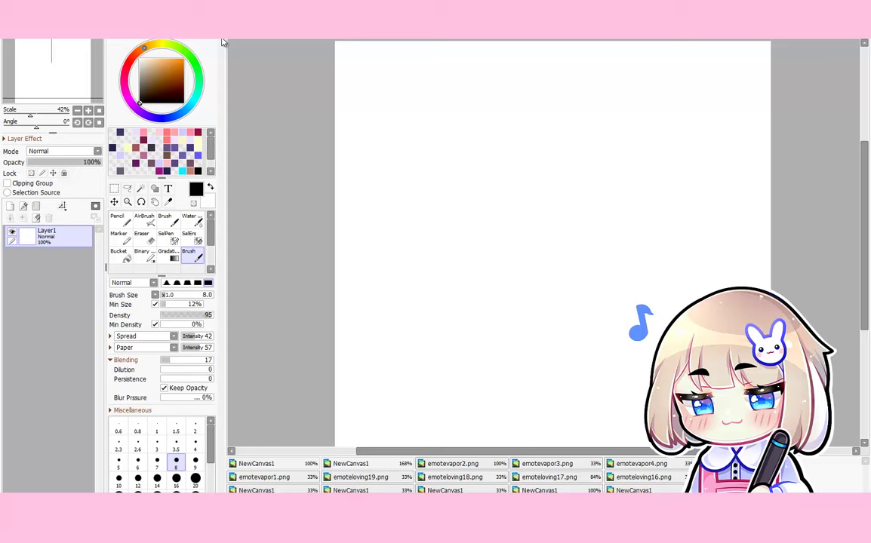
click(20, 37)
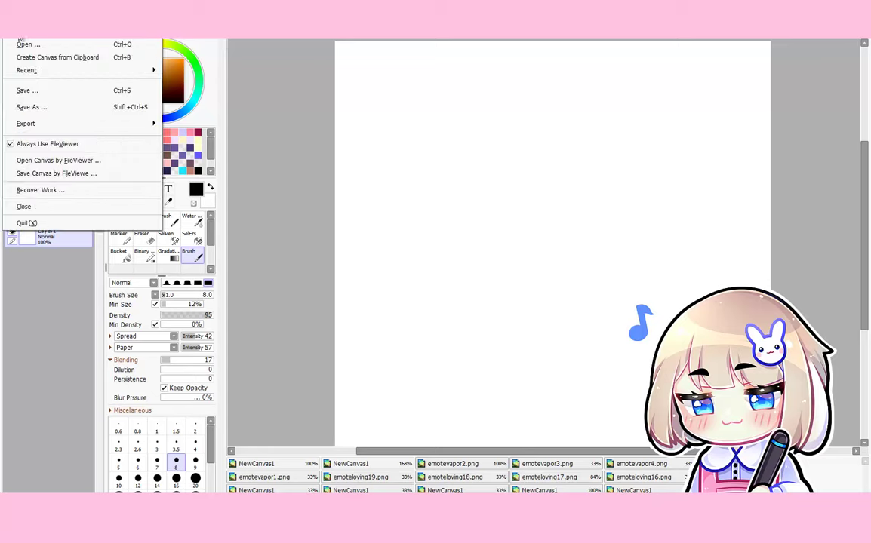
key(Escape)
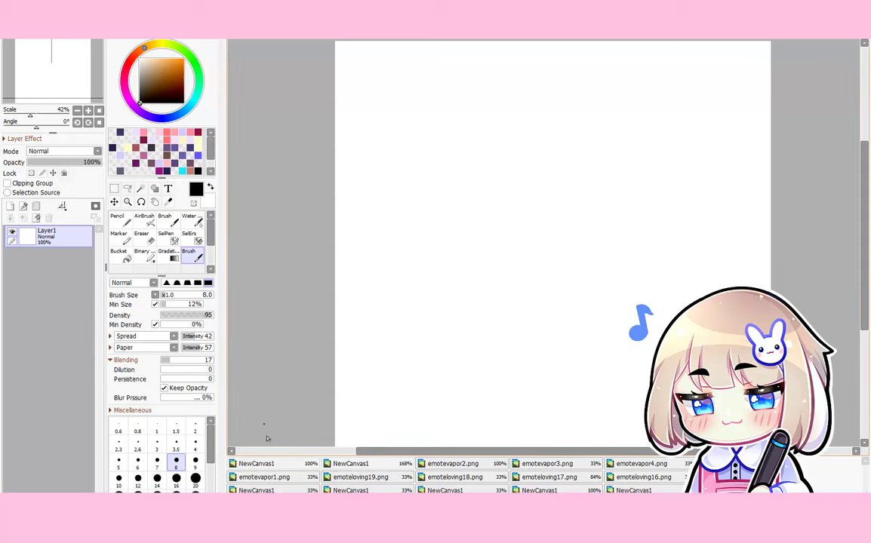
Look through the emotevapor line art canvases, including emotevapor2.png, emotevapor3.png, emotevapor4.png and emotevapor1.png
click(283, 464)
click(453, 463)
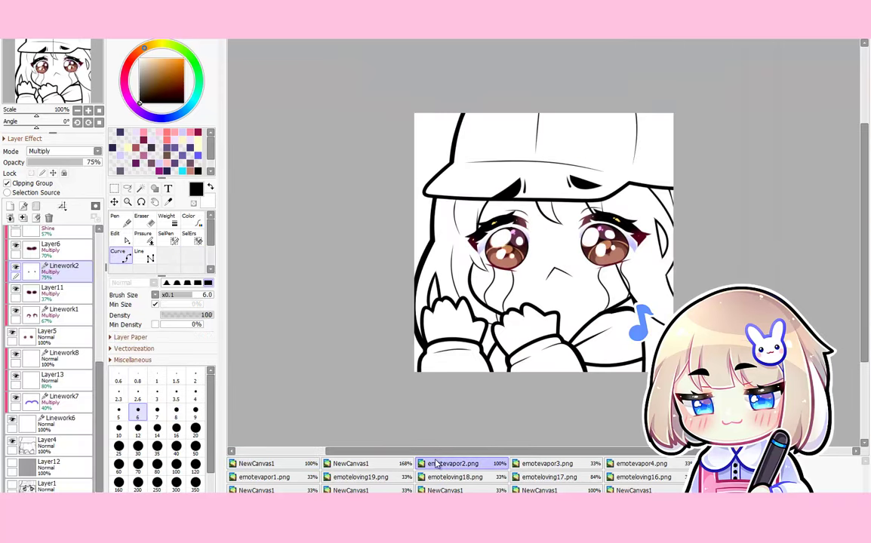
click(549, 463)
click(491, 464)
click(642, 463)
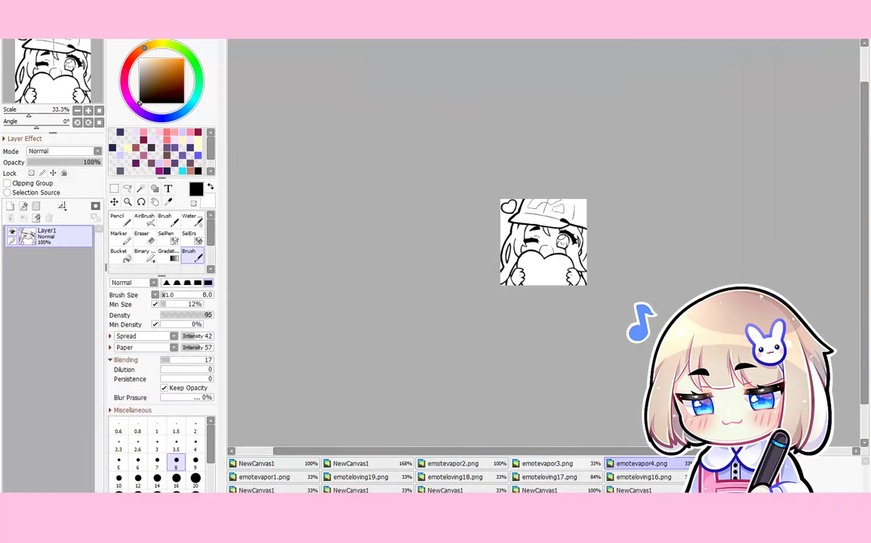
click(736, 464)
click(256, 477)
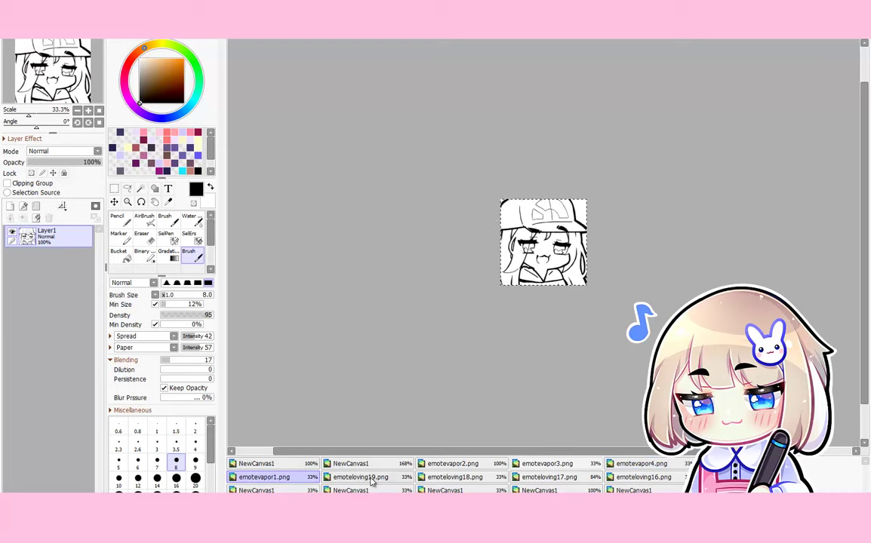
Browse the open emoteloving canvases and the unnamed emote canvases, including the sleeping and BAN hammer line art
click(581, 479)
click(642, 477)
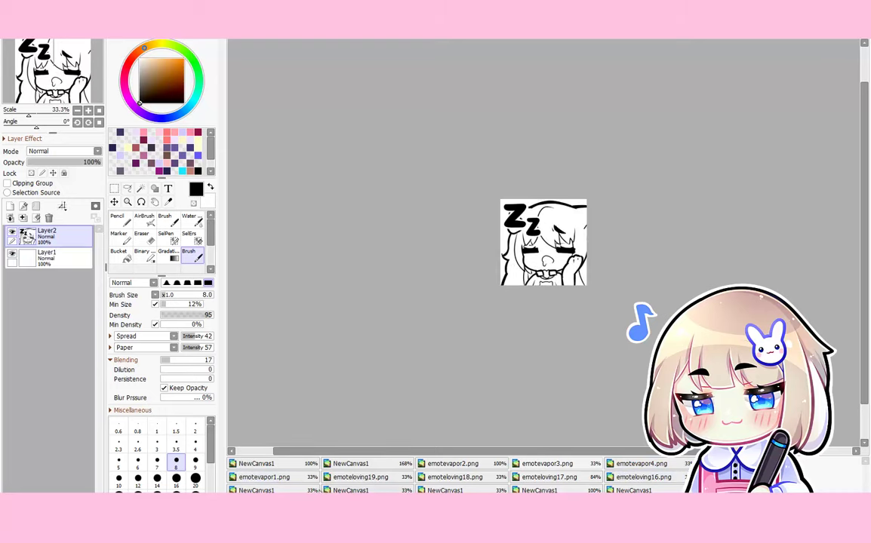
click(295, 481)
click(299, 490)
click(355, 491)
click(457, 490)
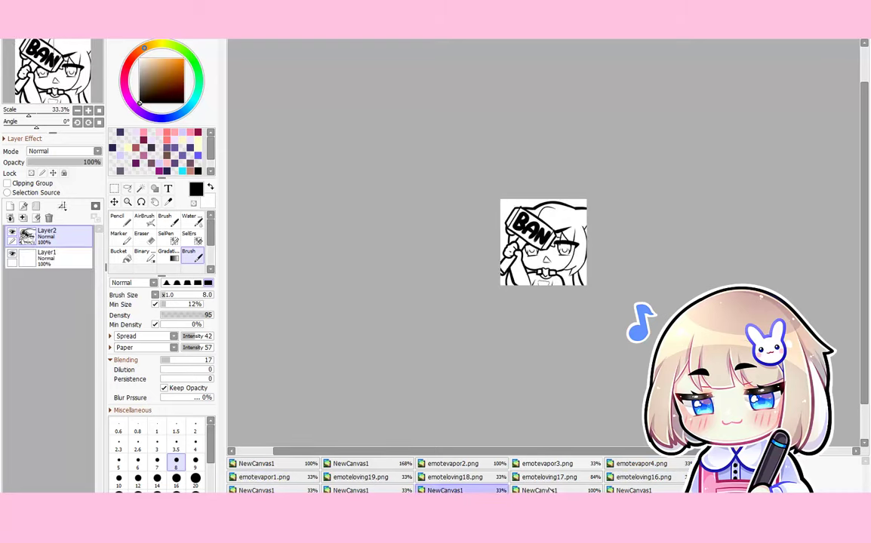
click(551, 491)
click(641, 491)
click(732, 491)
click(290, 501)
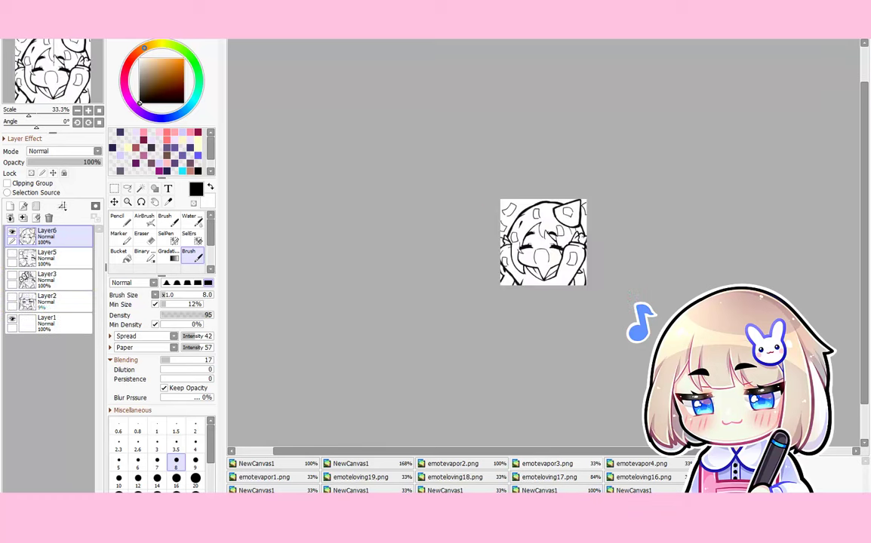
Go through the remaining open canvases and bring up the one holding the purple creature reference image
click(453, 499)
click(367, 496)
click(352, 476)
click(350, 464)
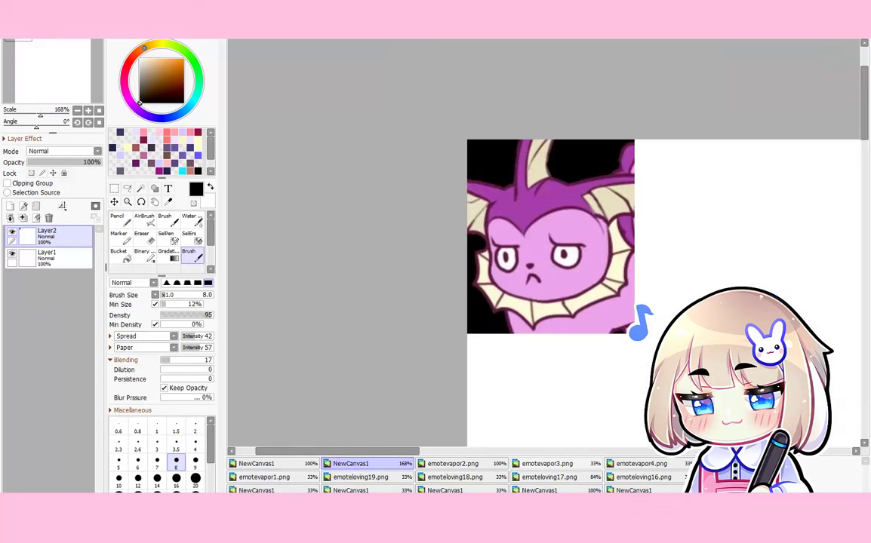